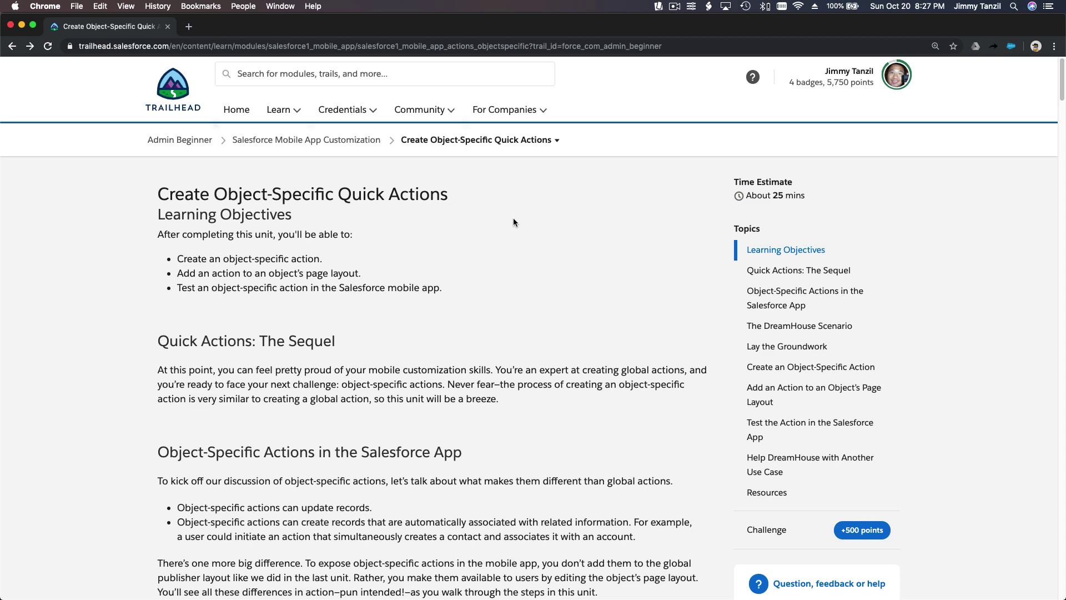
# Read the Create Object-Specific Quick Actions unit's introduction, from the learning objectives through the DreamHouse scenario.
pyautogui.scroll(-5, 513, 219)
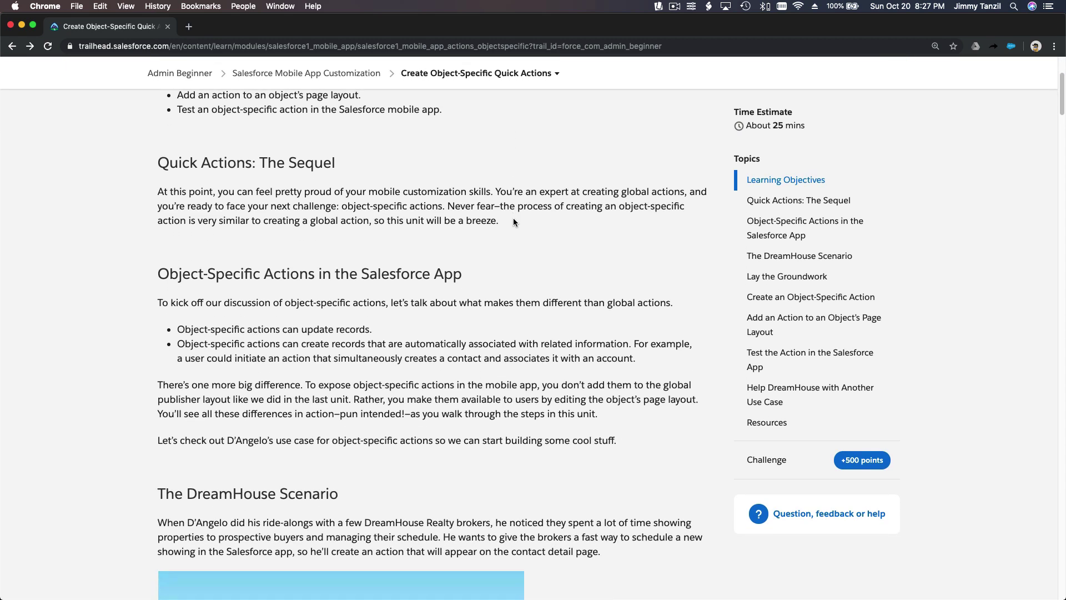
pyautogui.scroll(-1, 513, 222)
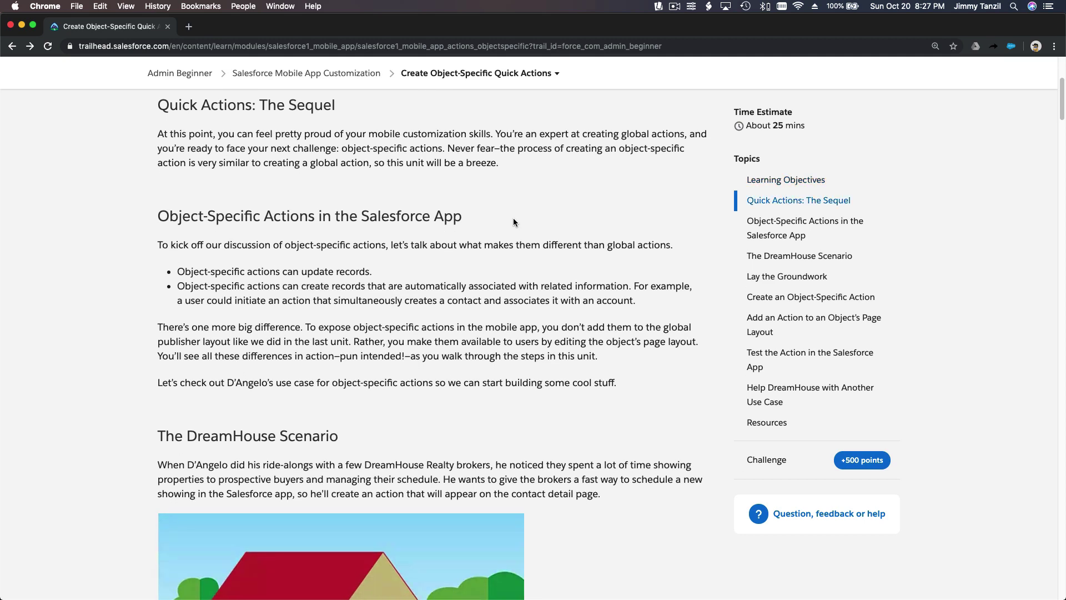
pyautogui.scroll(-4, 513, 222)
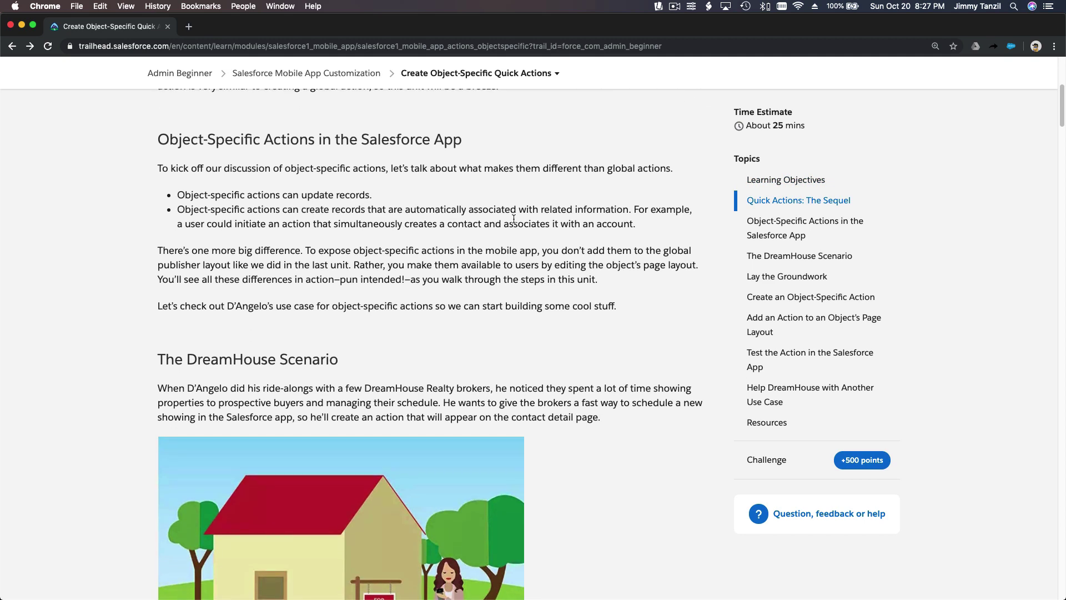
pyautogui.scroll(-2, 513, 222)
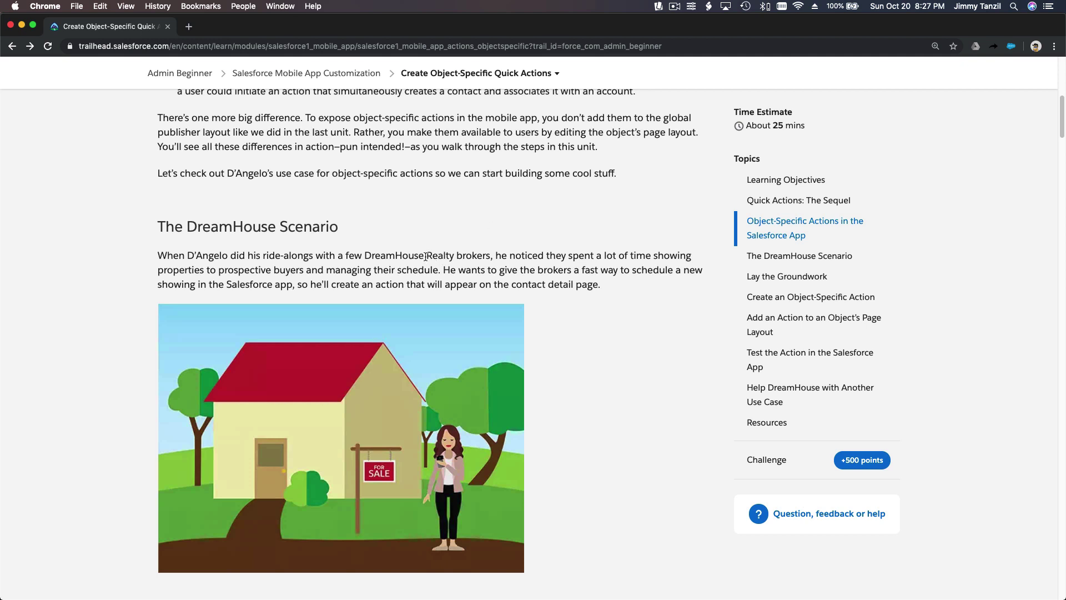
pyautogui.moveTo(425, 256); pyautogui.dragTo(452, 256)
pyautogui.scroll(8, 444, 238)
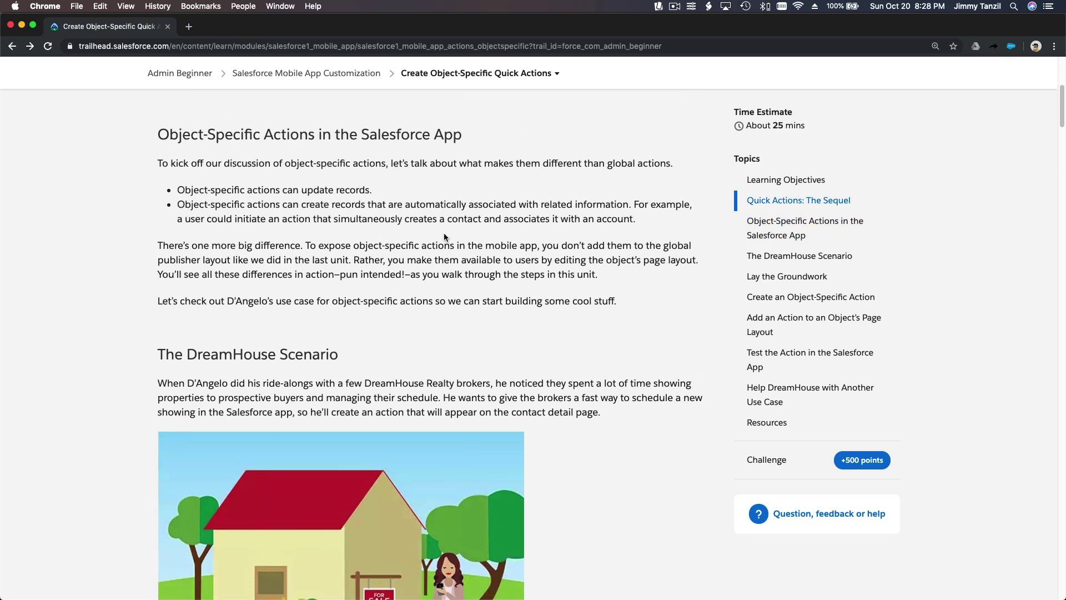
pyautogui.scroll(-1, 444, 238)
pyautogui.scroll(5, 444, 237)
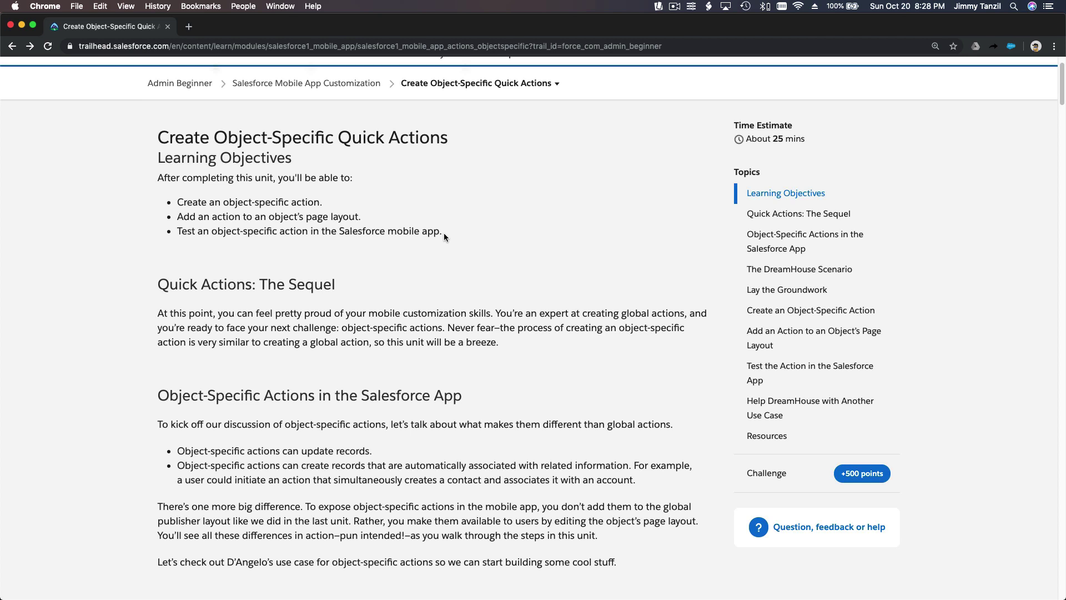
pyautogui.scroll(2, 444, 237)
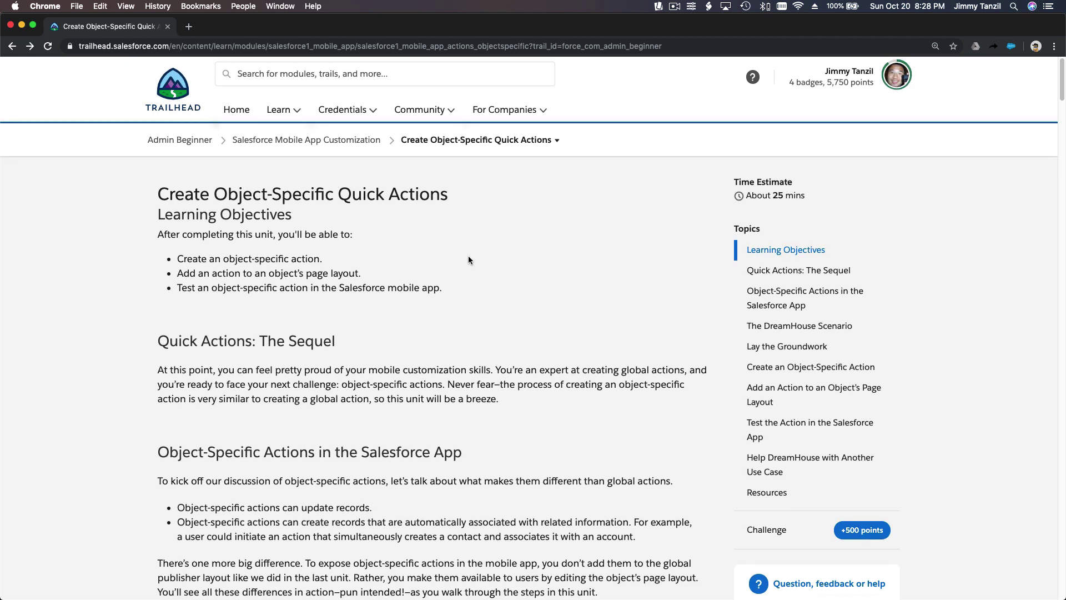
# Look through the unit's instructions, from laying the groundwork to adding the action to an object's page layout.
pyautogui.scroll(-5, 468, 260)
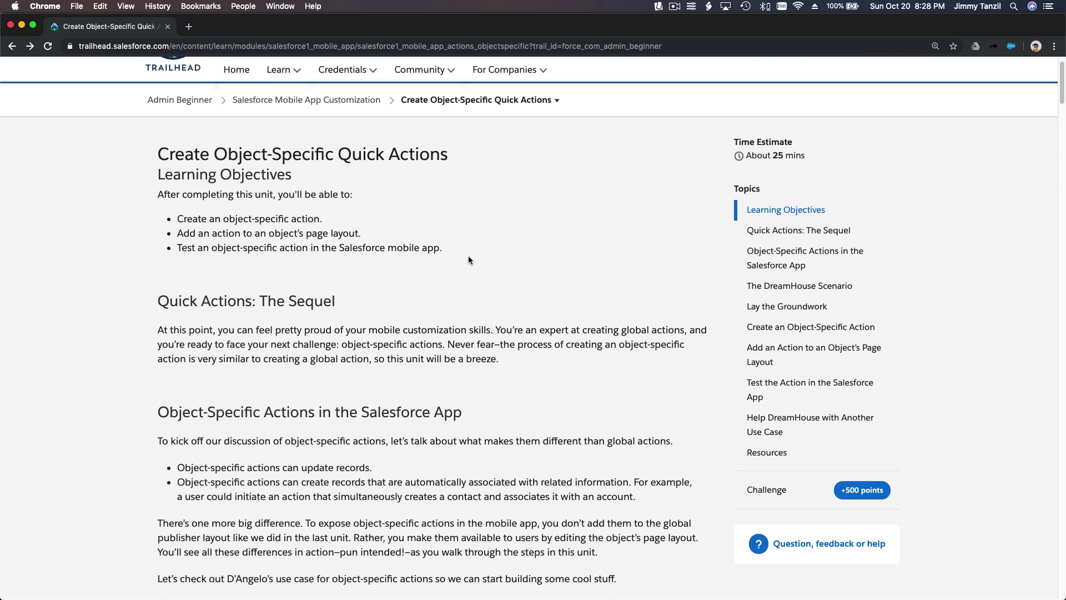
pyautogui.scroll(-15, 468, 260)
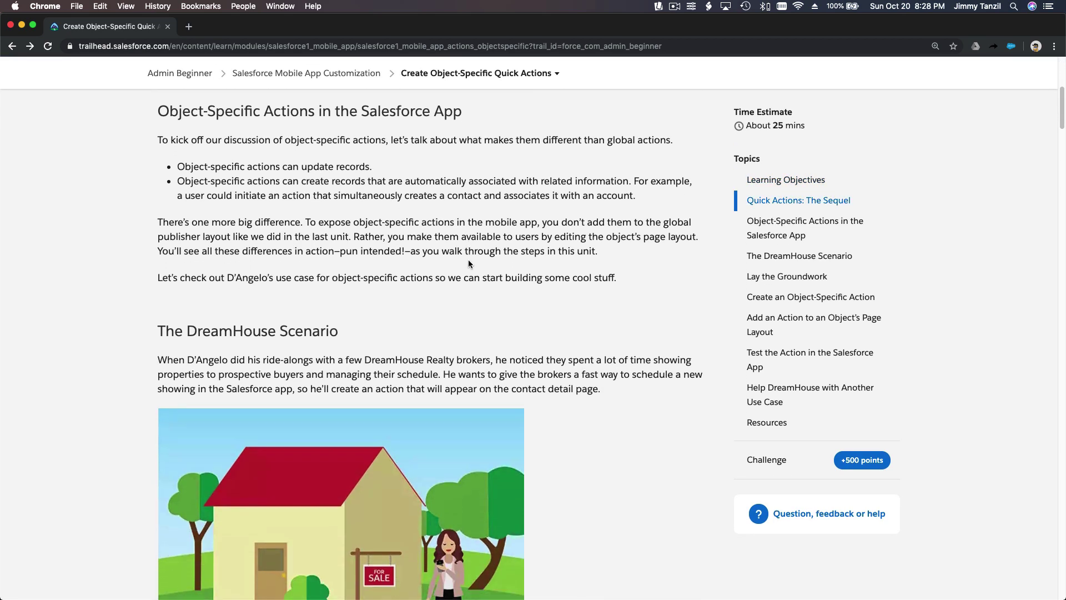
pyautogui.scroll(-1, 469, 264)
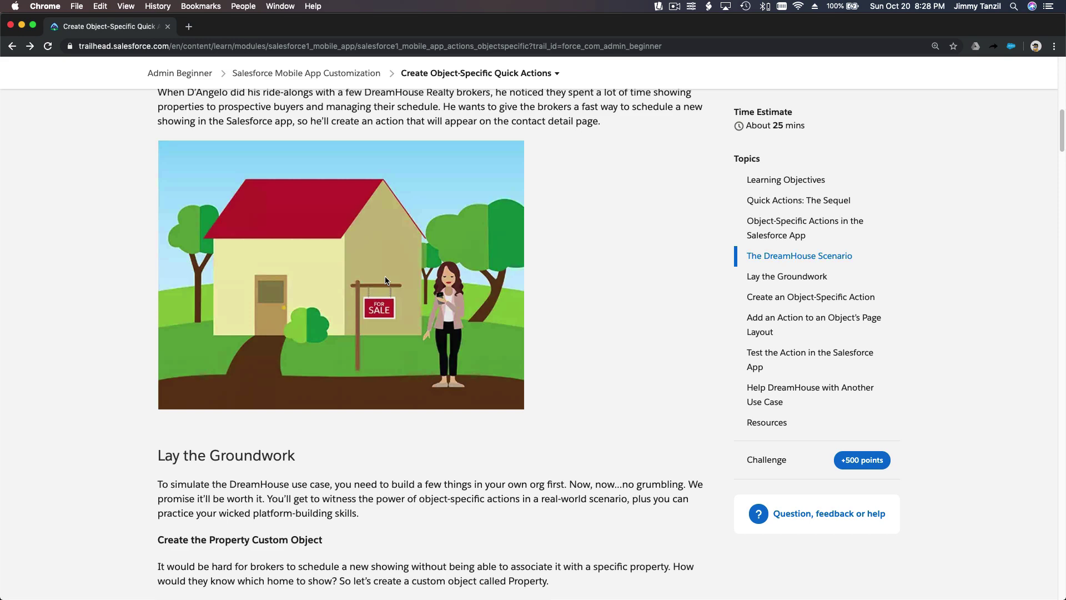
pyautogui.scroll(-15, 386, 281)
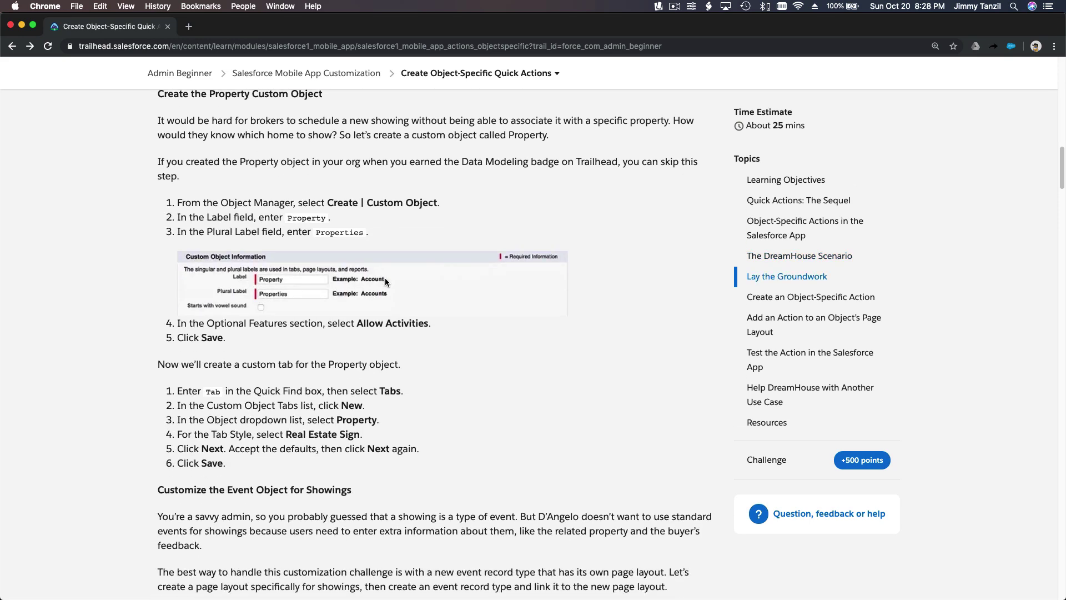
pyautogui.scroll(-8, 386, 281)
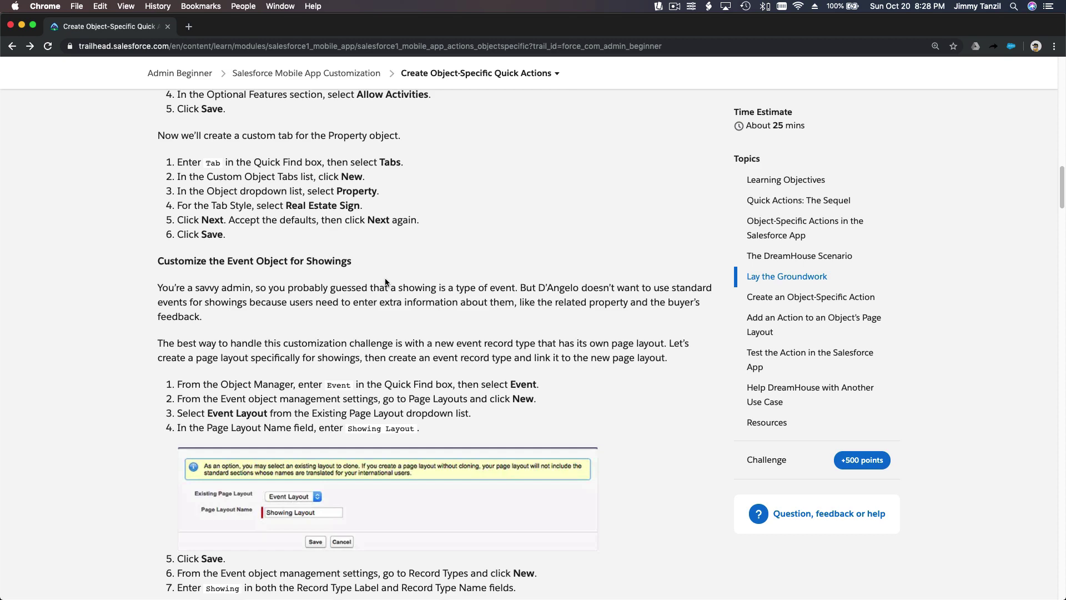
pyautogui.scroll(-20, 375, 238)
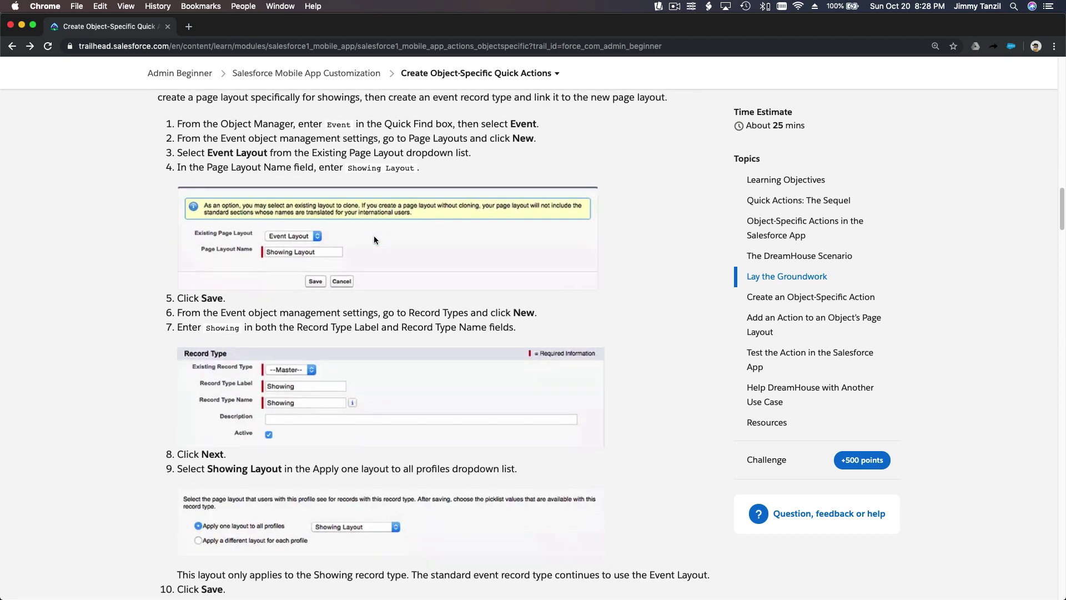
pyautogui.scroll(-20, 374, 237)
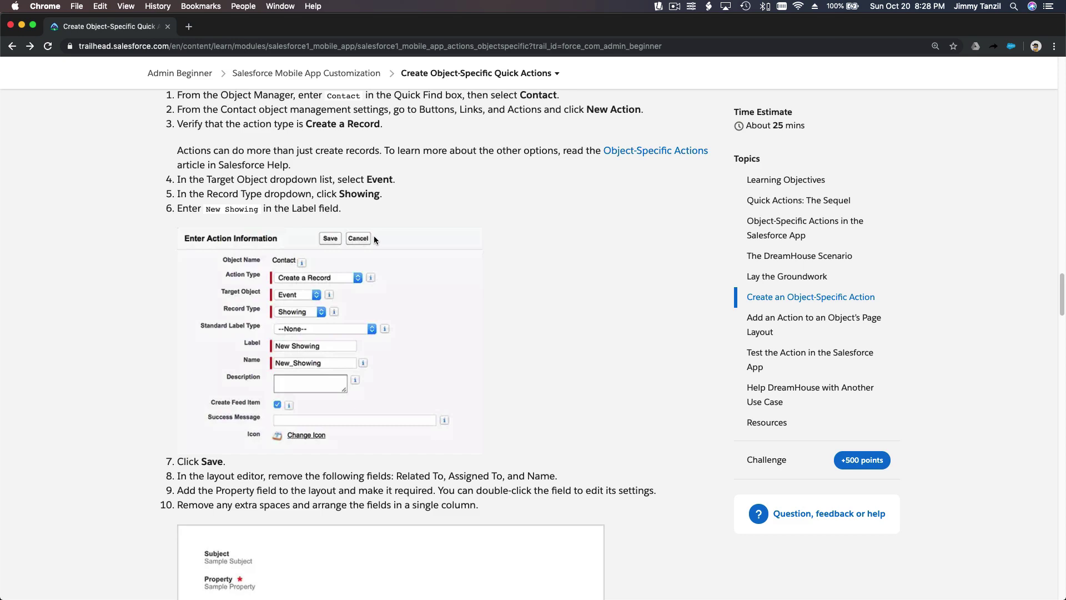
pyautogui.scroll(-20, 374, 239)
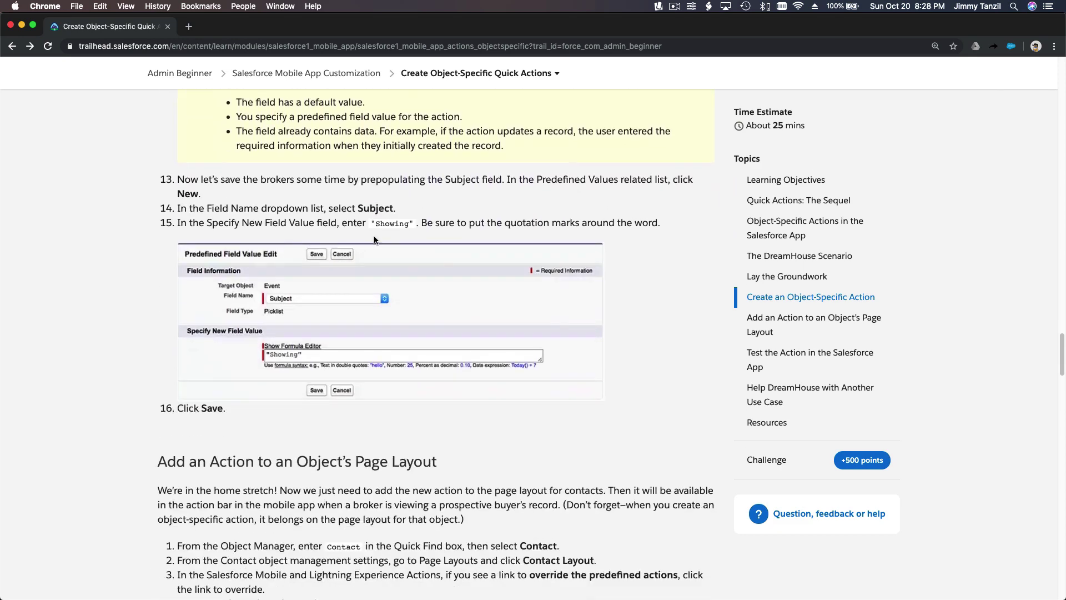
pyautogui.scroll(-15, 374, 240)
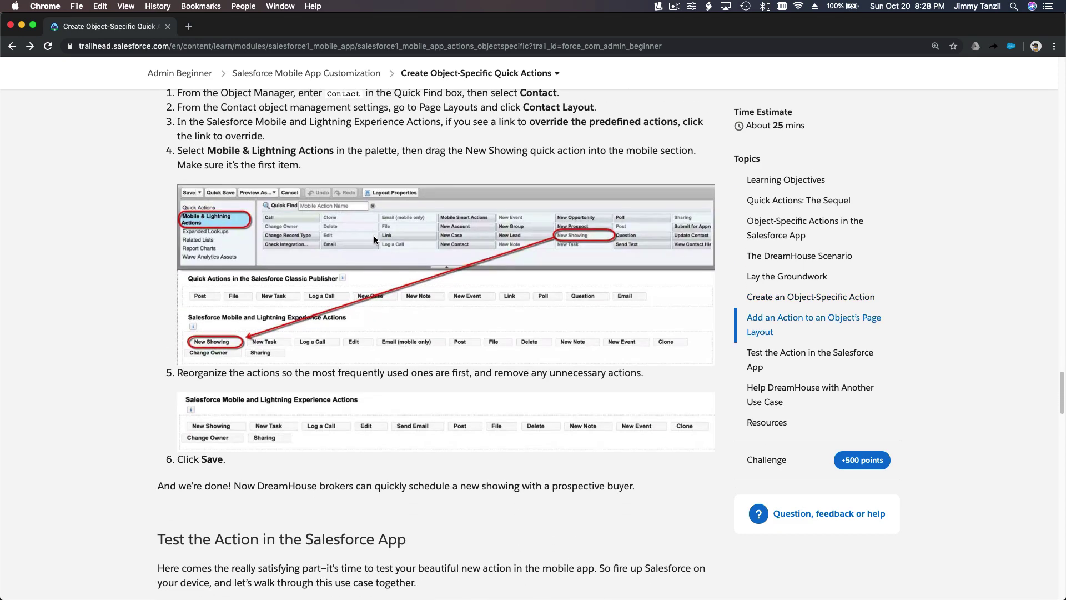
pyautogui.scroll(20, 374, 235)
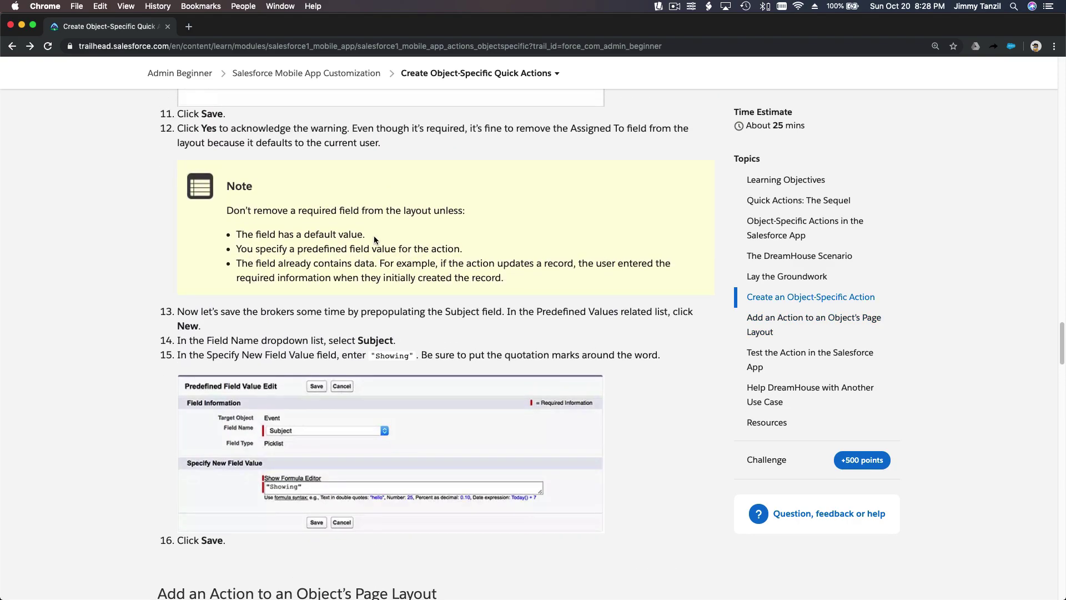
pyautogui.scroll(20, 374, 239)
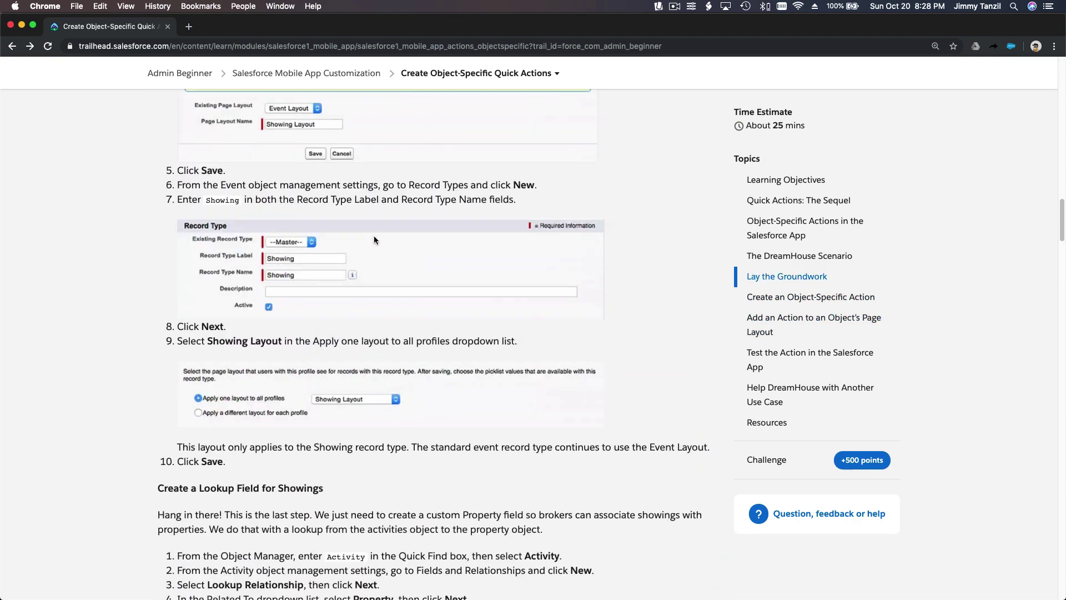
pyautogui.scroll(20, 375, 239)
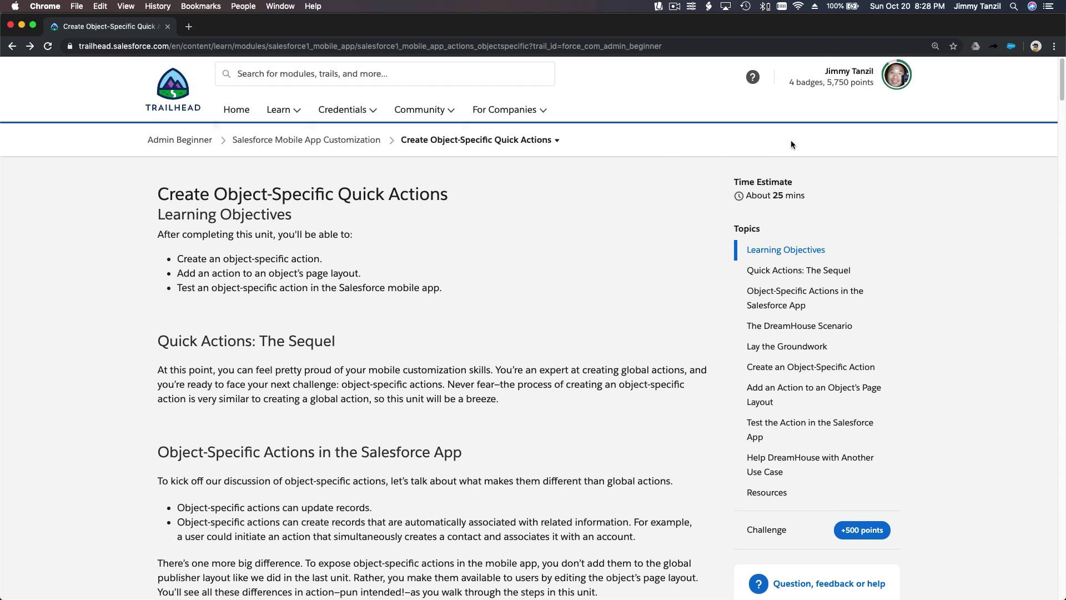
# Launch My Trailhead Playground 1 from the account's hands-on orgs and close the org list page.
pyautogui.click(895, 84)
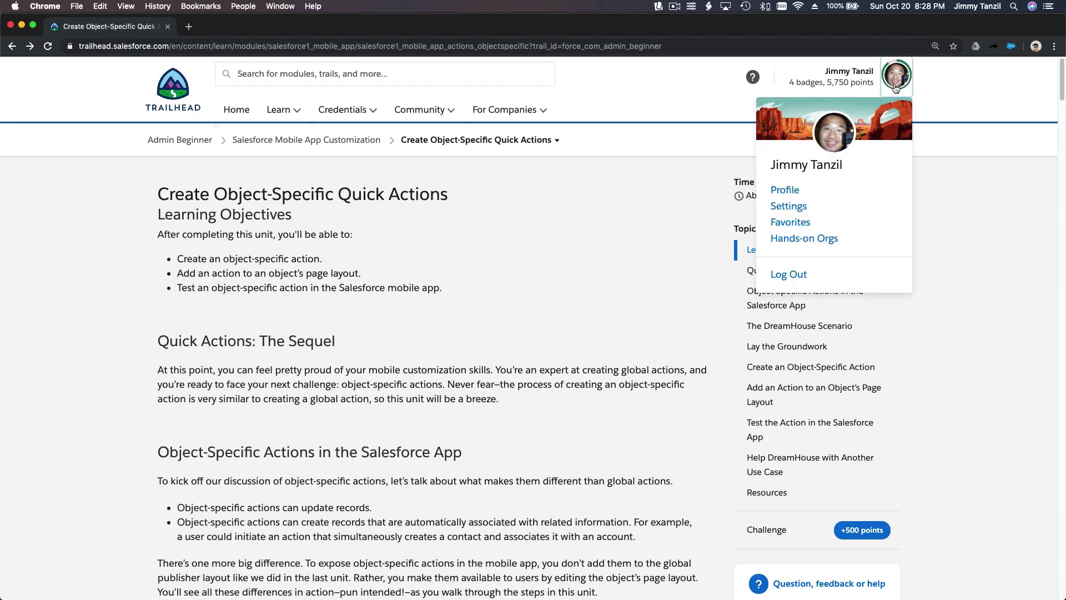
pyautogui.click(806, 240)
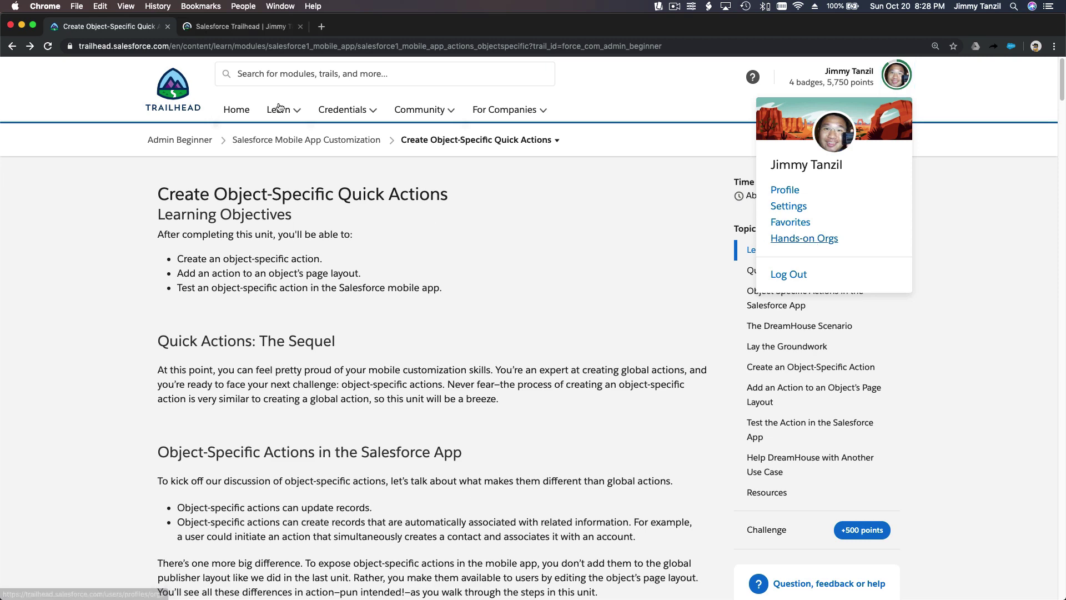
pyautogui.click(251, 27)
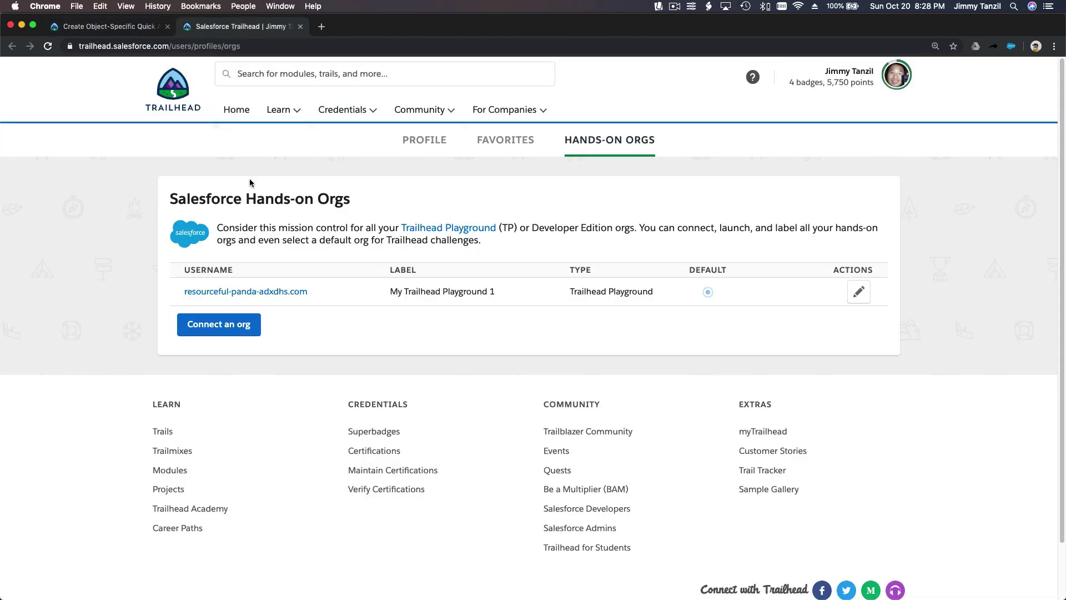
pyautogui.click(256, 292)
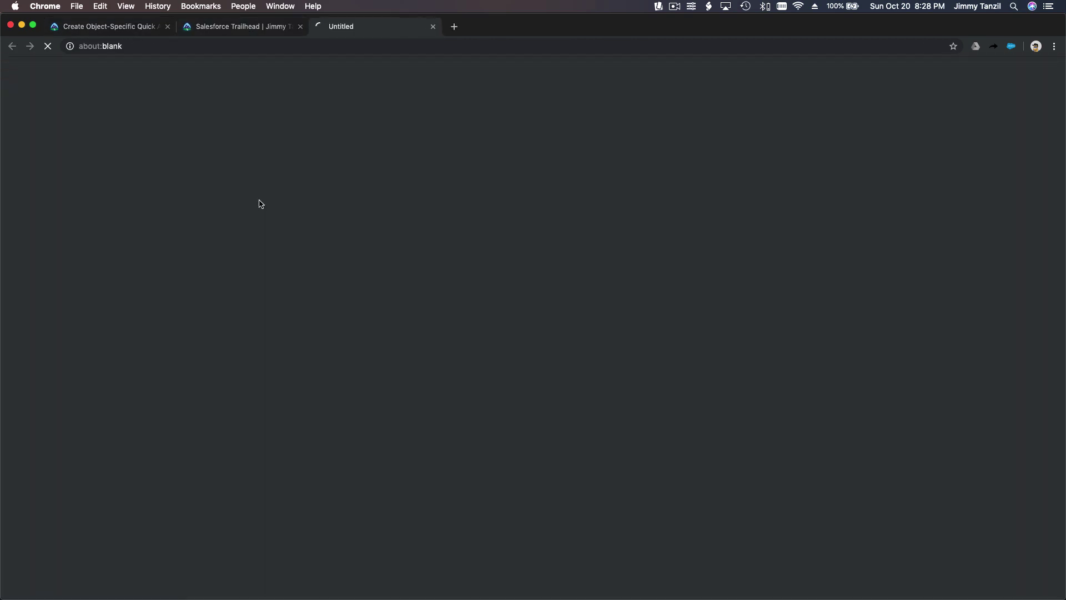
pyautogui.click(298, 28)
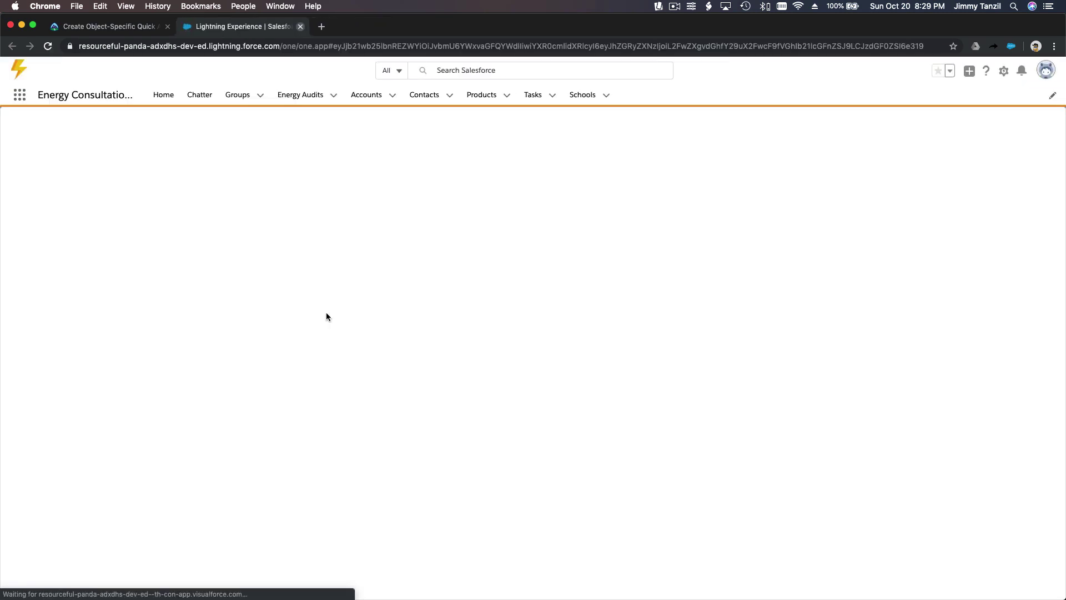
# Open Setup for the playground org and close the playground's home page.
pyautogui.click(1002, 71)
pyautogui.click(949, 106)
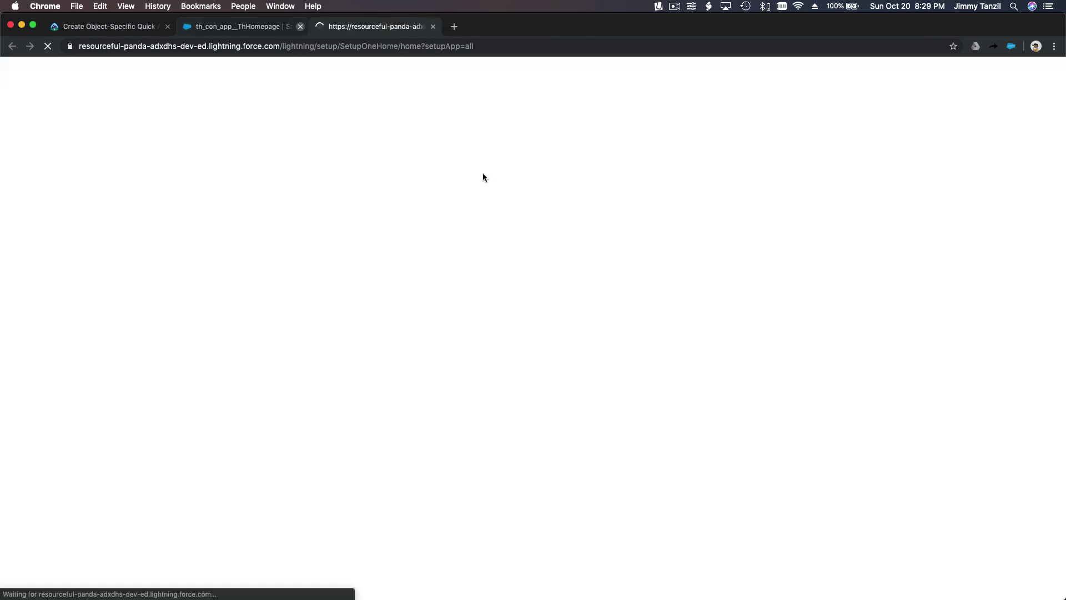
pyautogui.click(300, 27)
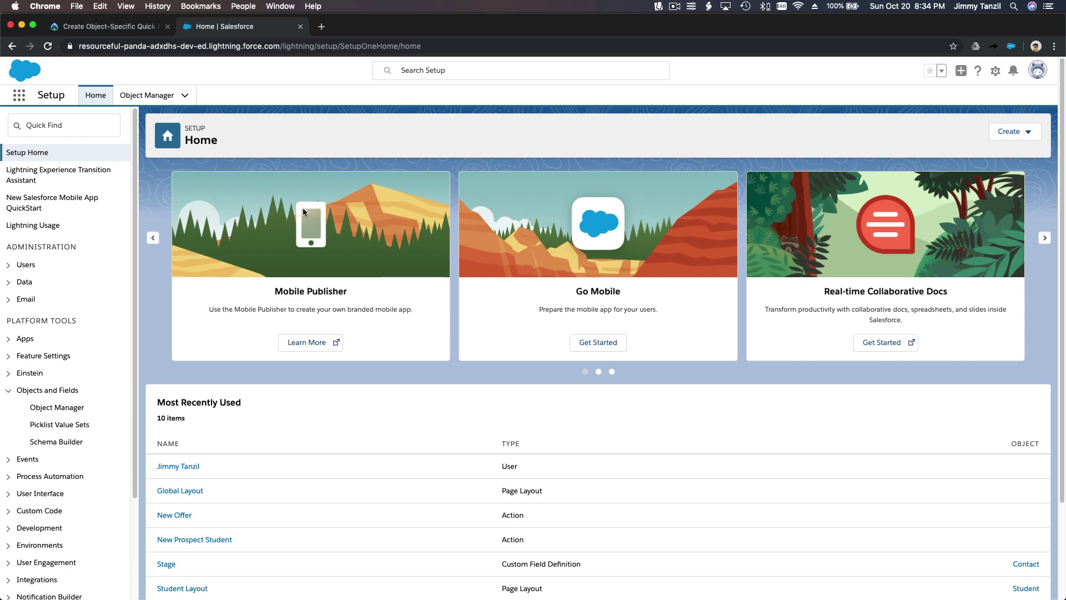
# Find the Event object in Object Manager by searching for "event" and show its page layouts.
pyautogui.click(147, 95)
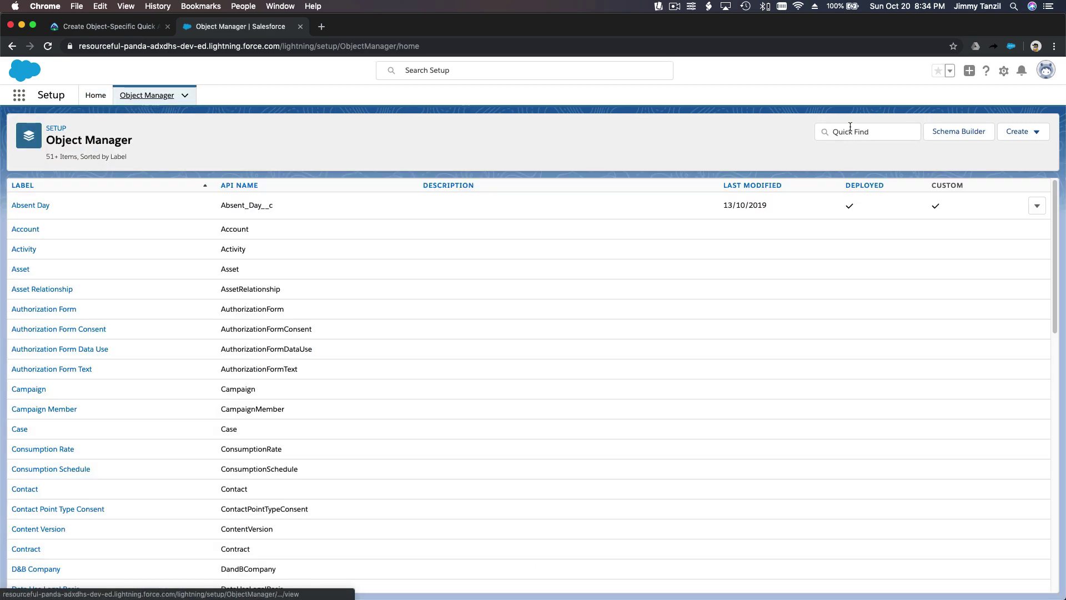
pyautogui.click(851, 131)
pyautogui.write('event')
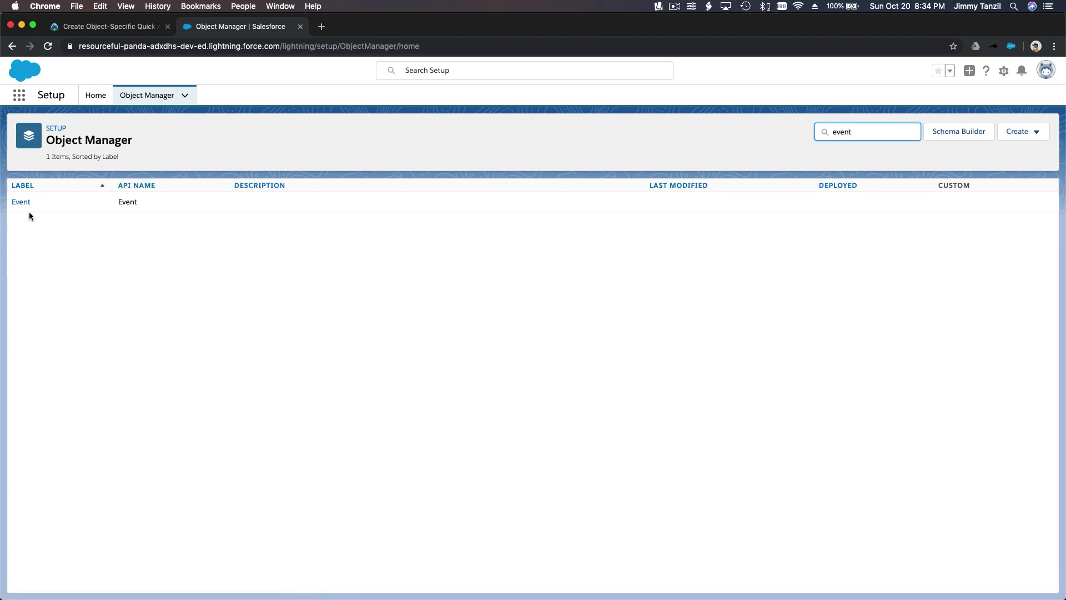
pyautogui.click(21, 202)
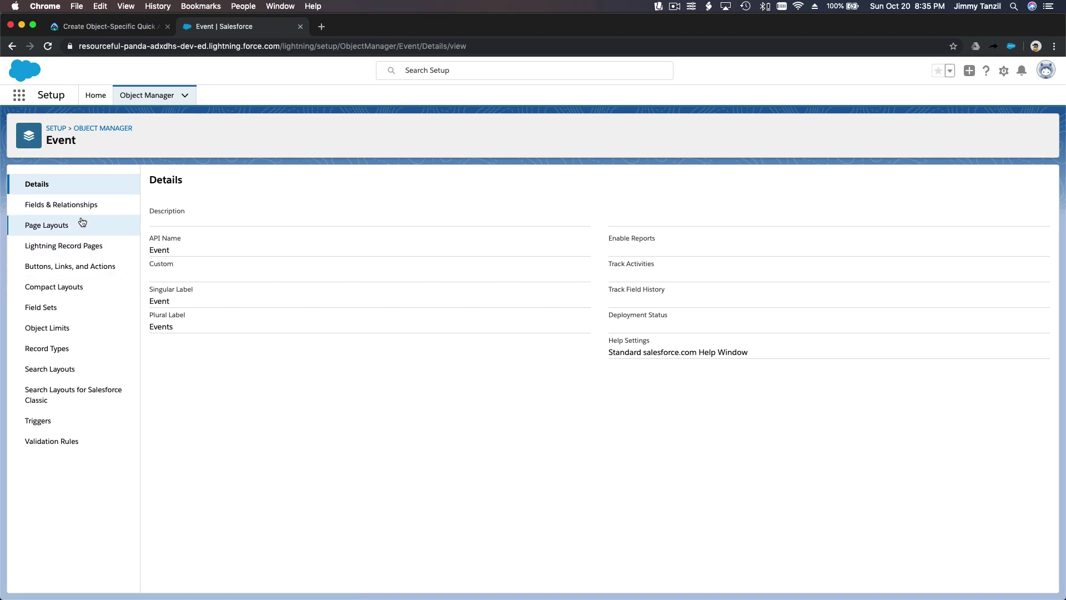
pyautogui.click(47, 225)
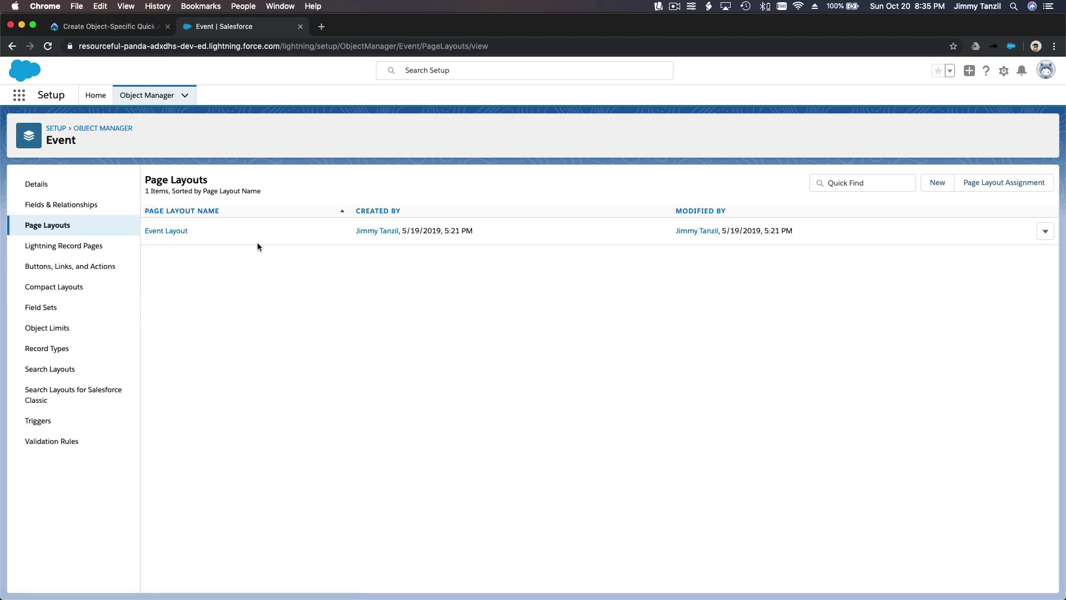
# Open the Event Layout and examine its fields, detail sections, mobile cards and related lists.
pyautogui.click(181, 233)
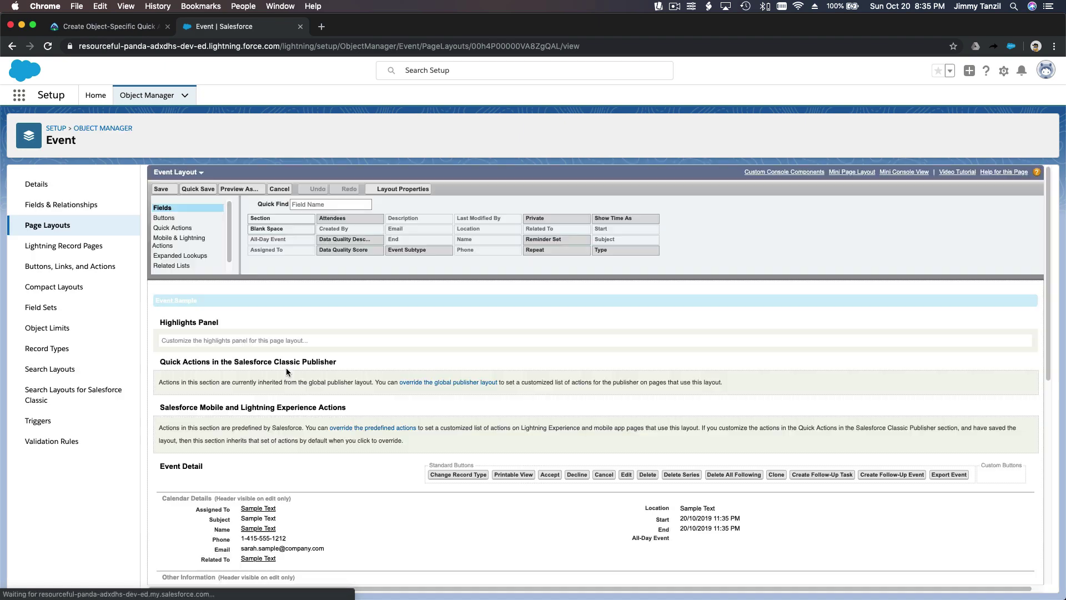
pyautogui.scroll(-3, 287, 370)
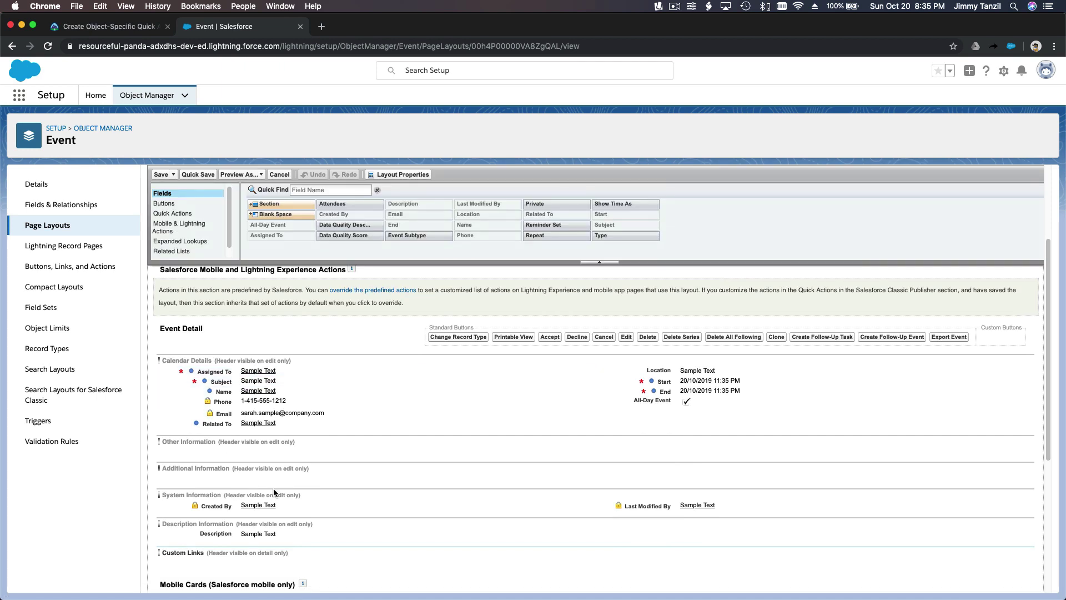
pyautogui.scroll(-5, 384, 452)
pyautogui.scroll(-4, 384, 451)
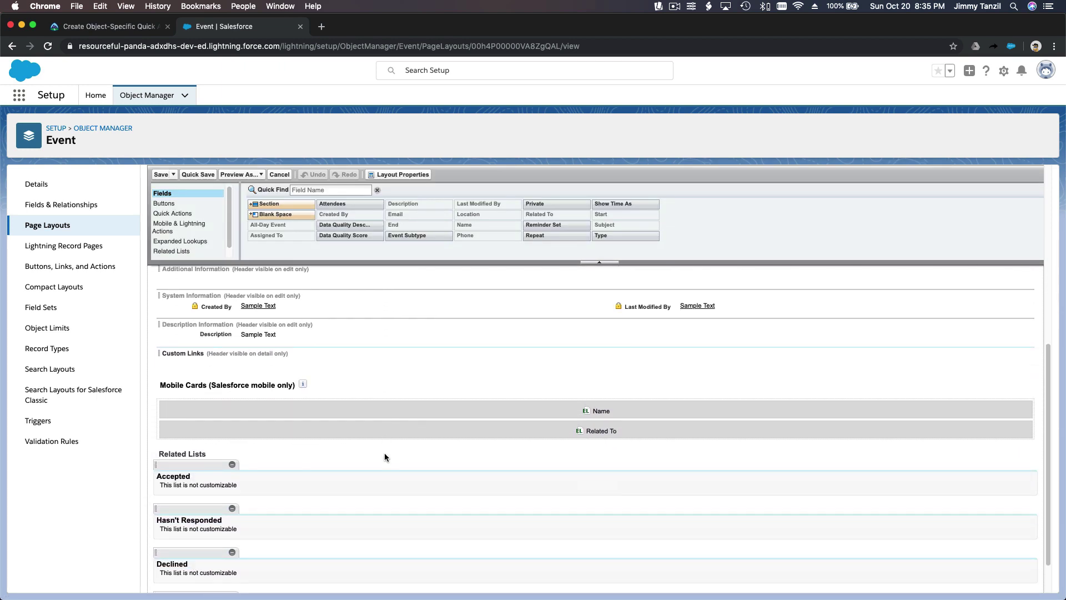
pyautogui.scroll(10, 384, 452)
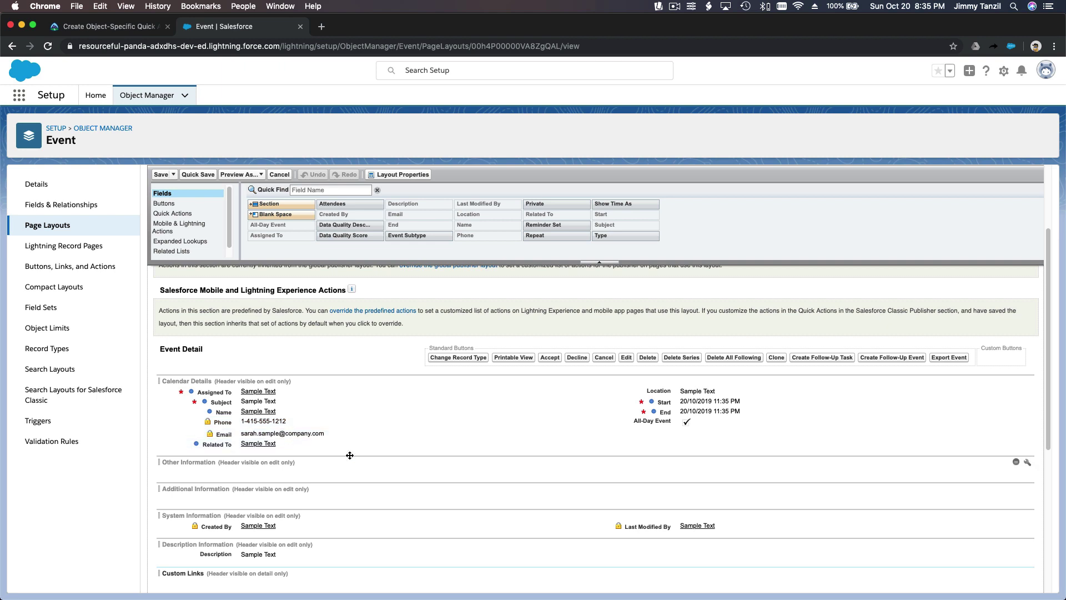
pyautogui.scroll(2, 350, 455)
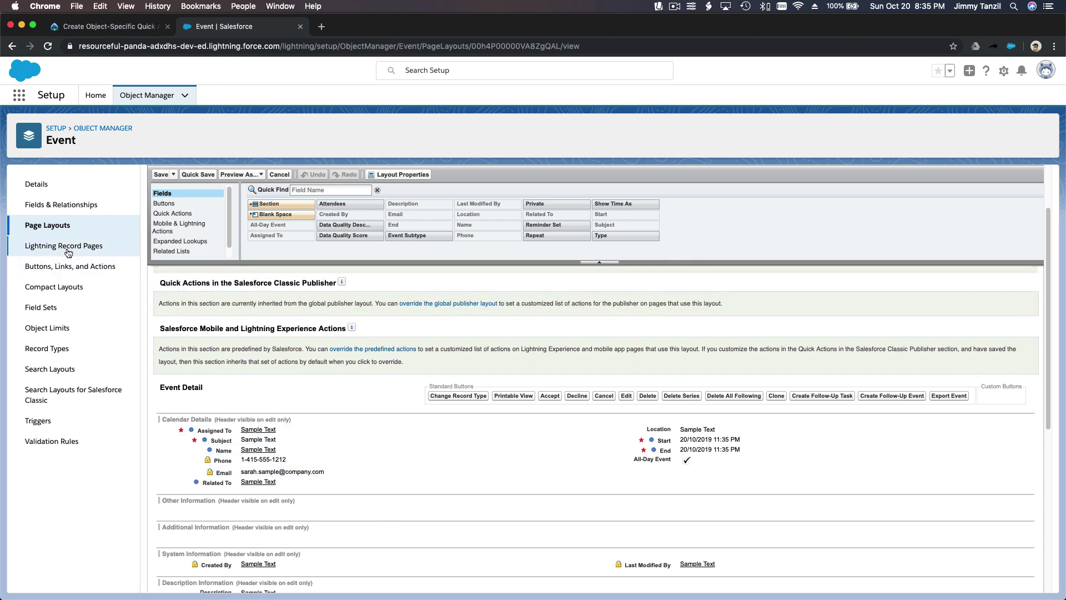
# Create a new Event page layout named "Parent Teacher Meeting" without cloning an existing layout, and save it.
pyautogui.click(55, 225)
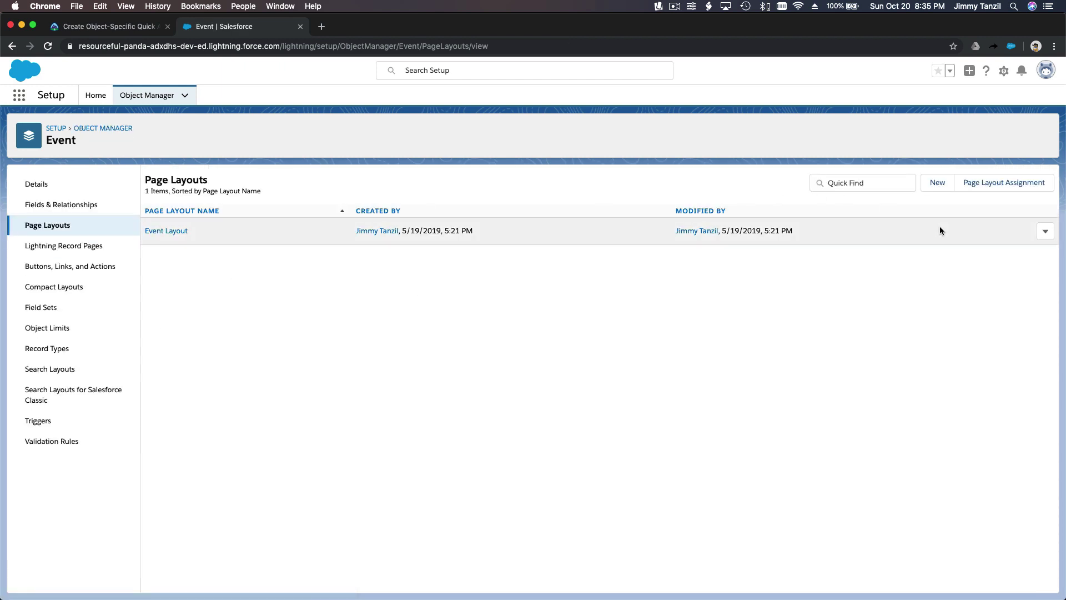
pyautogui.click(938, 186)
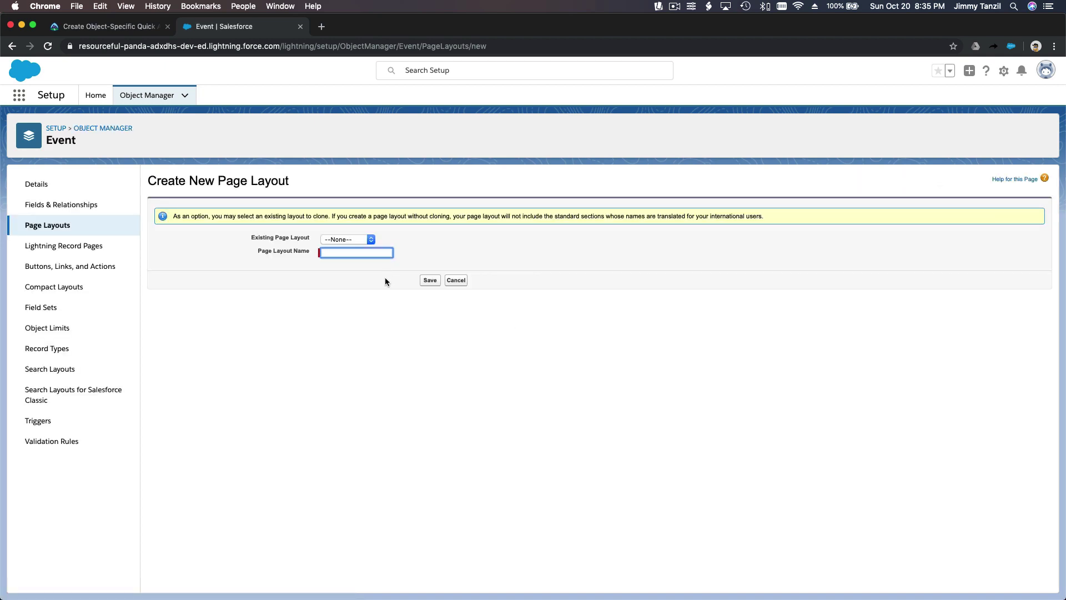
pyautogui.write('Te')
pyautogui.write('Paren')
pyautogui.write('t Tea')
pyautogui.write('cher Meeting')
pyautogui.click(430, 280)
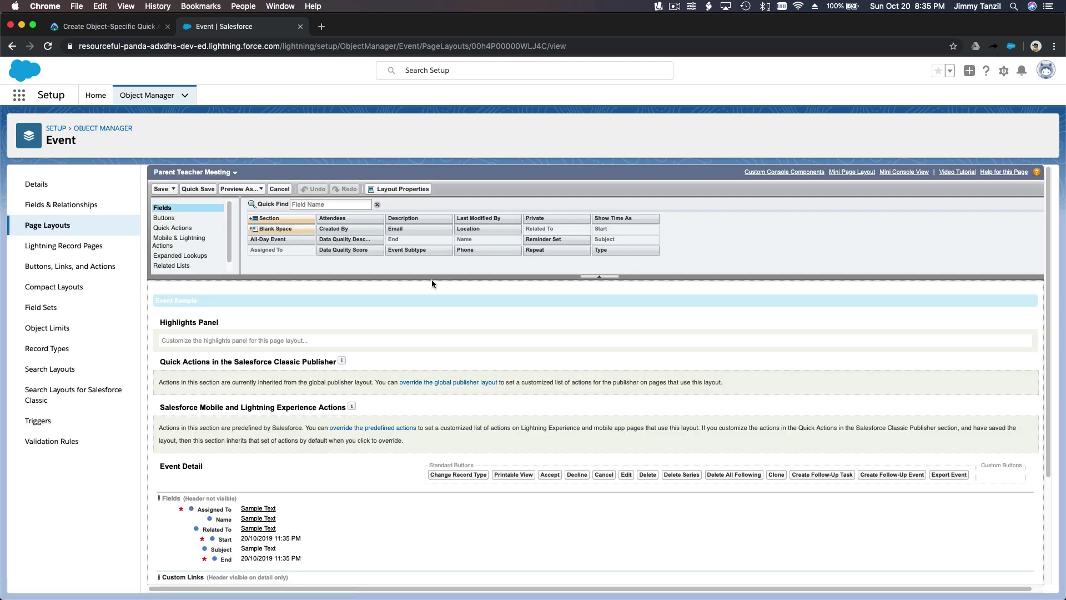
pyautogui.scroll(-5, 430, 322)
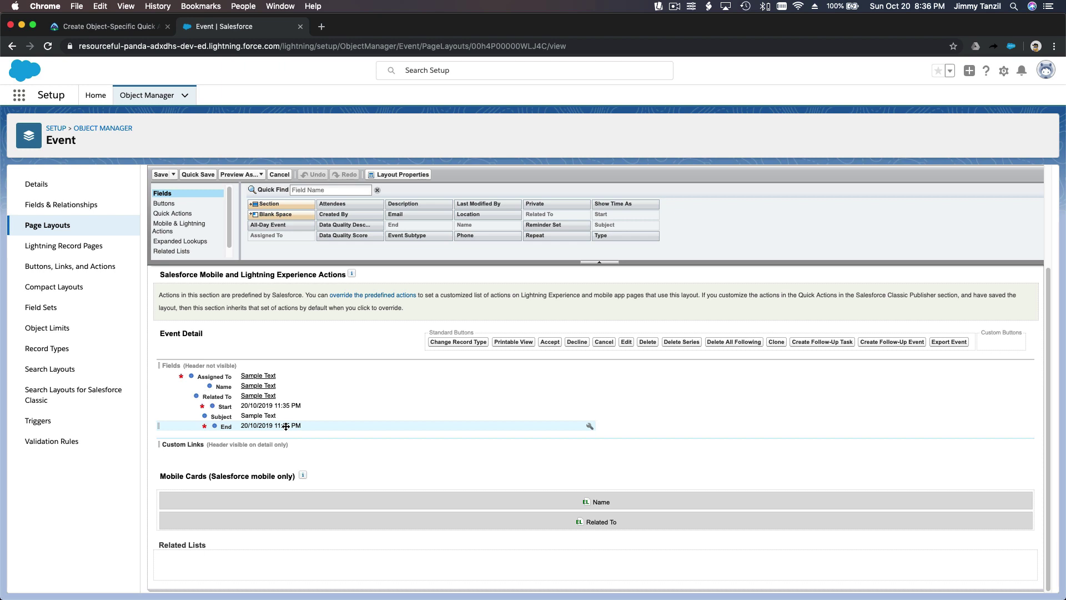
pyautogui.click(161, 175)
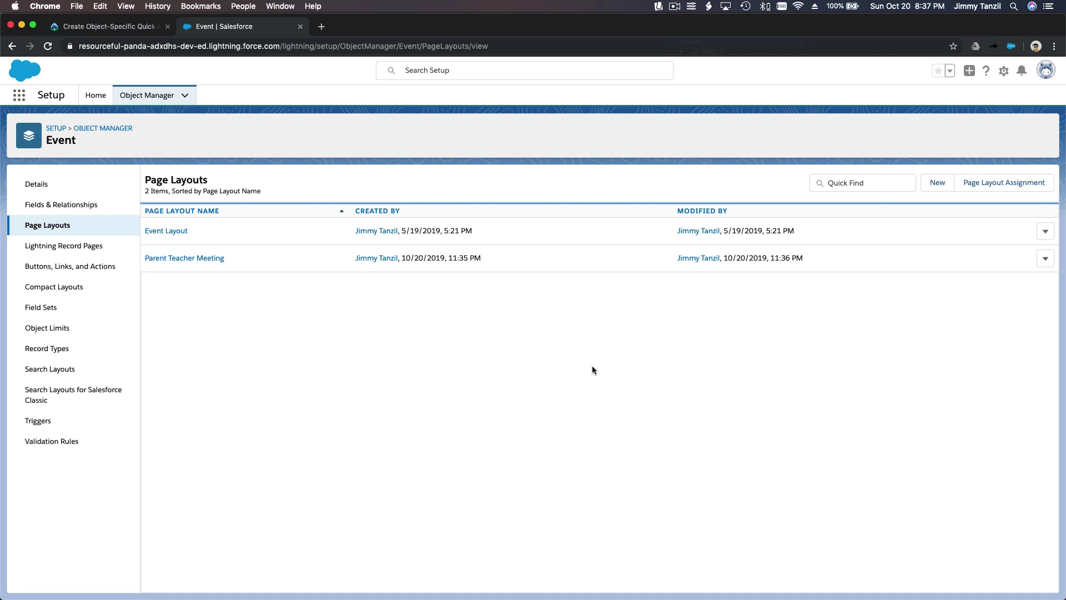
# Find the Activity object in Object Manager by searching for "acti" and show its fields and relationships.
pyautogui.click(147, 96)
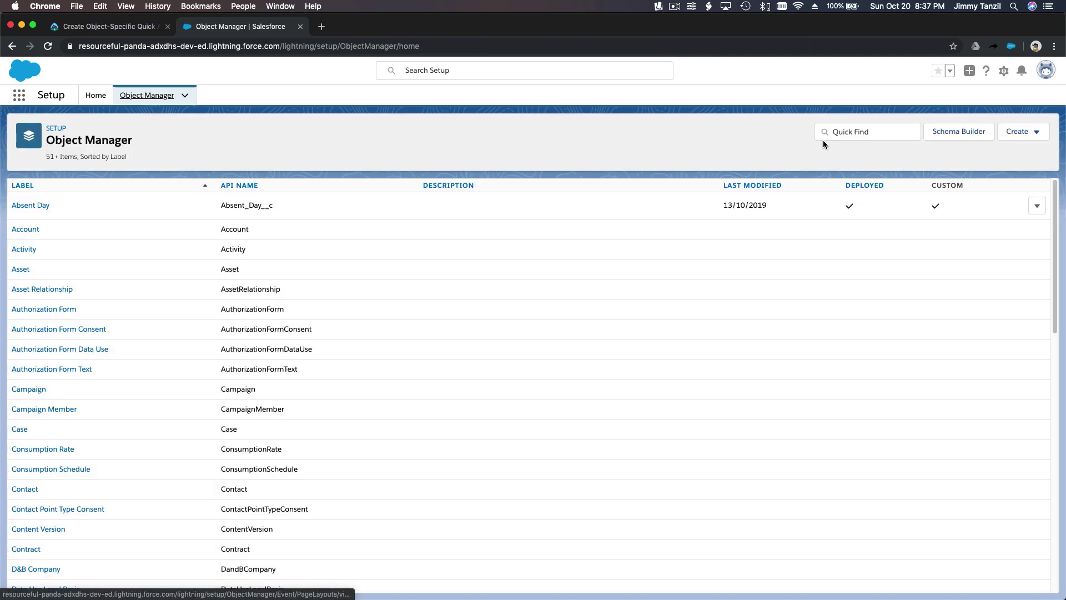
pyautogui.click(830, 136)
pyautogui.write('acti')
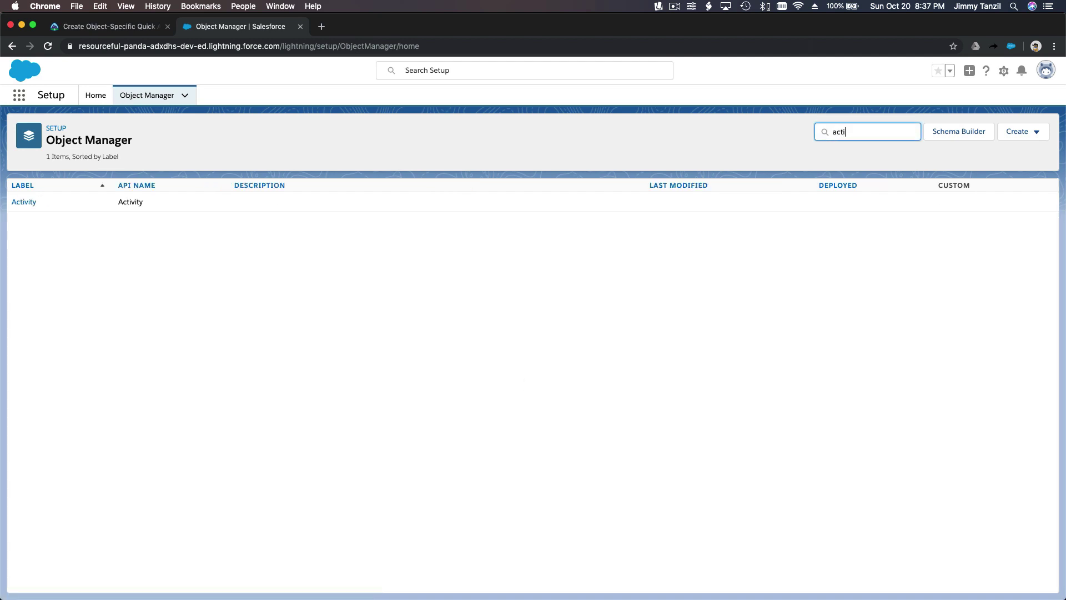
pyautogui.click(25, 202)
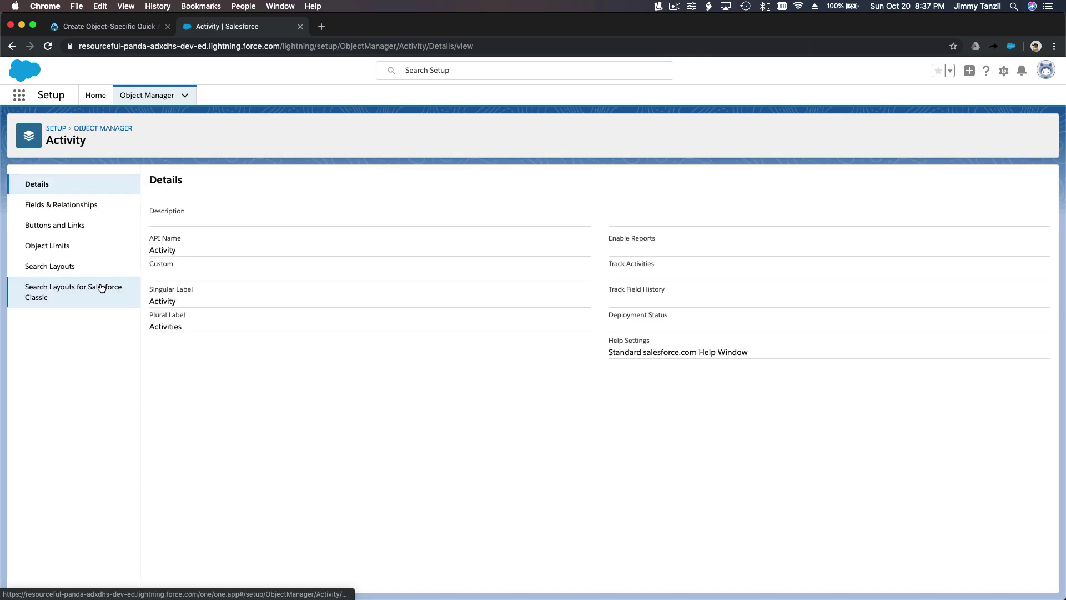
pyautogui.click(87, 207)
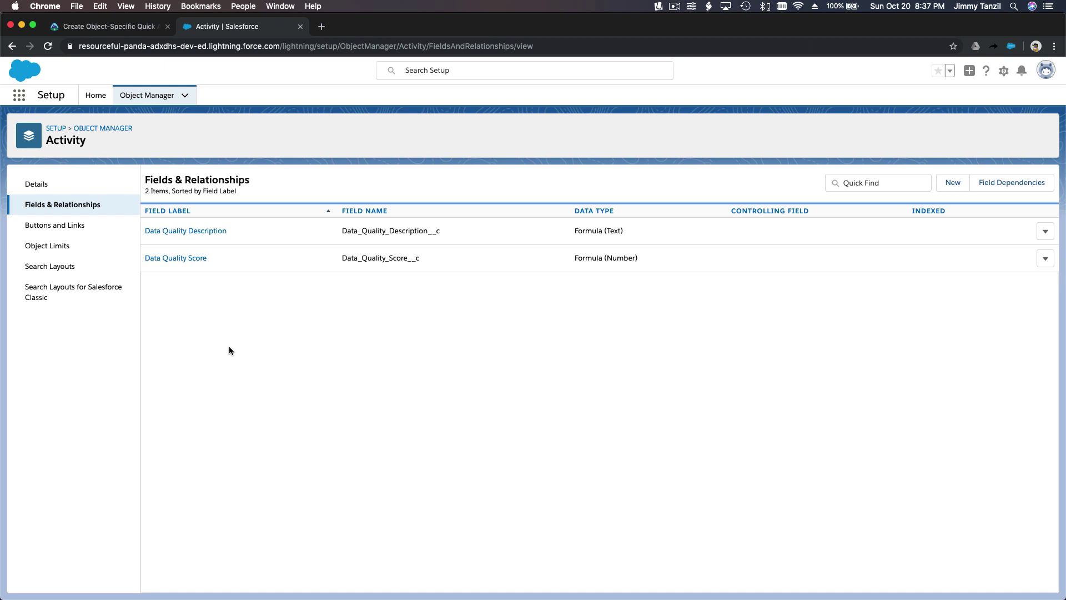
# Start a new custom Activity field of type Lookup Relationship related to the Student object.
pyautogui.click(953, 183)
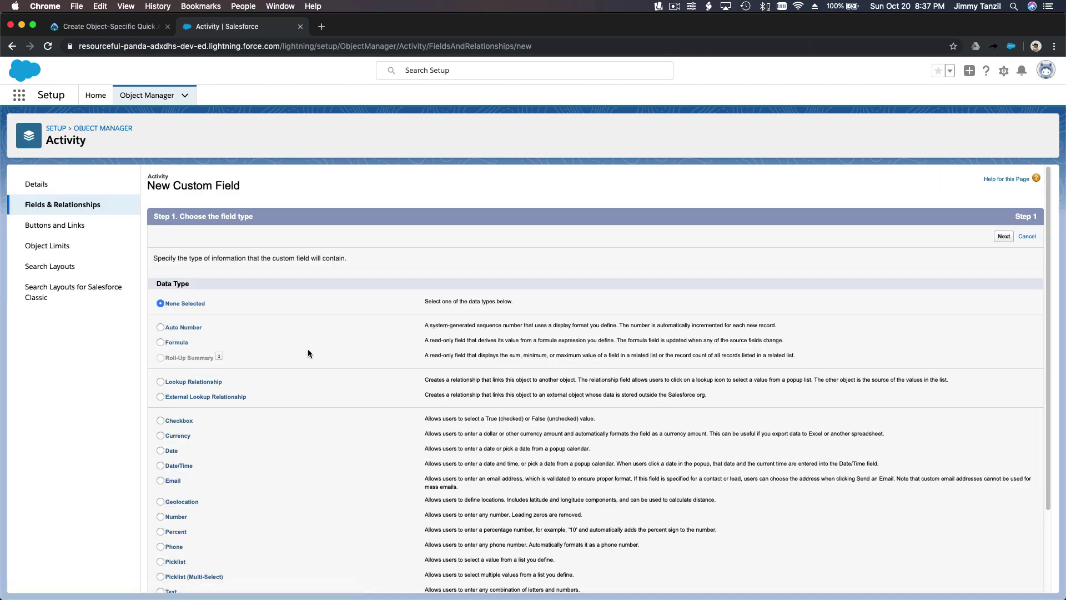
pyautogui.scroll(-1, 307, 353)
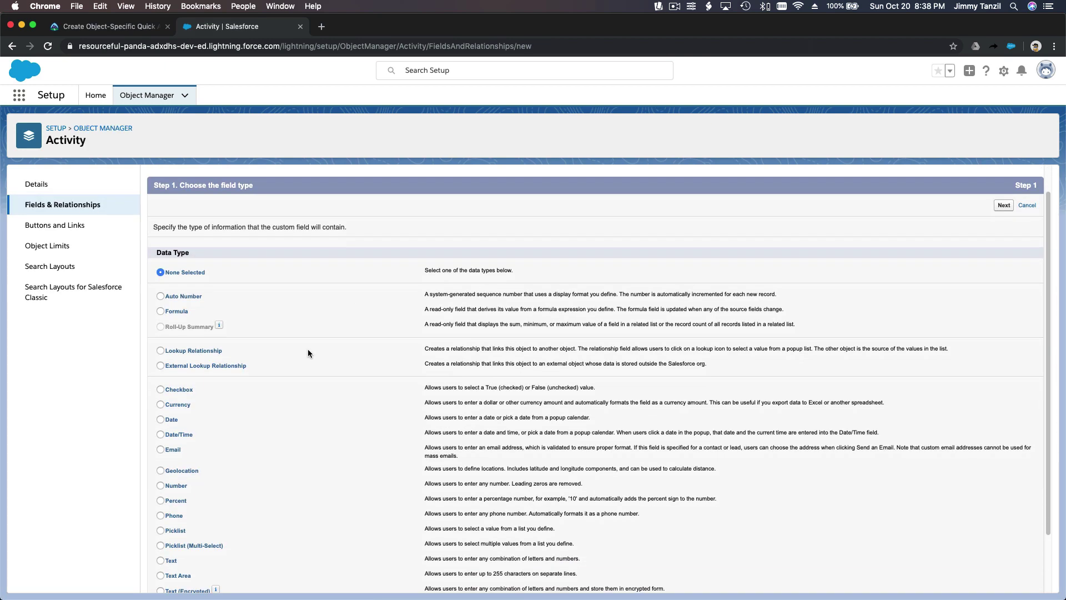
pyautogui.click(198, 351)
pyautogui.click(1004, 205)
pyautogui.click(400, 279)
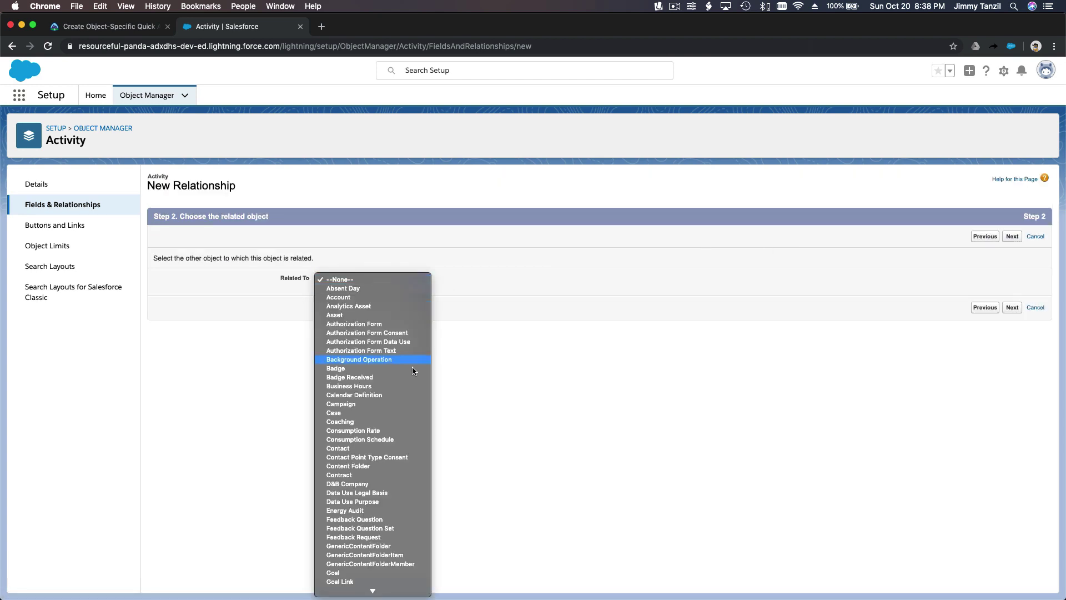
pyautogui.scroll(-5, 412, 367)
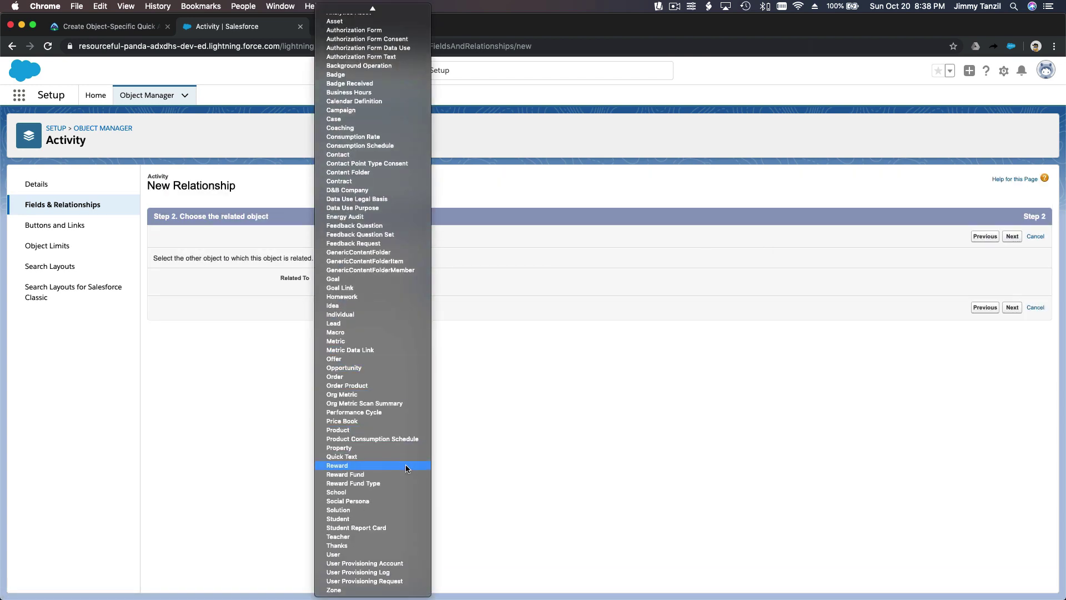
pyautogui.click(396, 518)
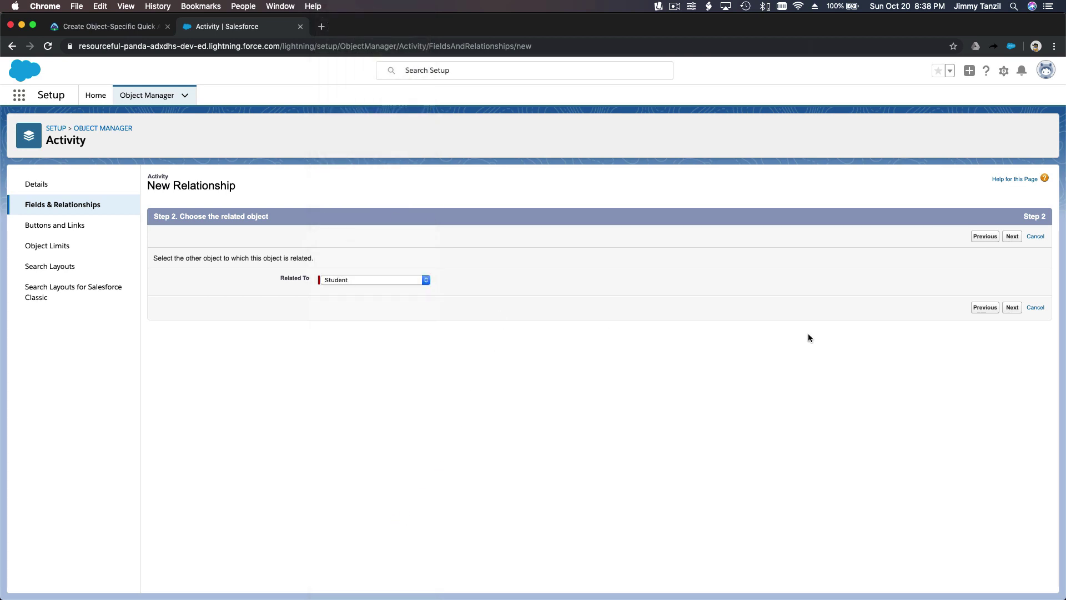
pyautogui.click(1011, 236)
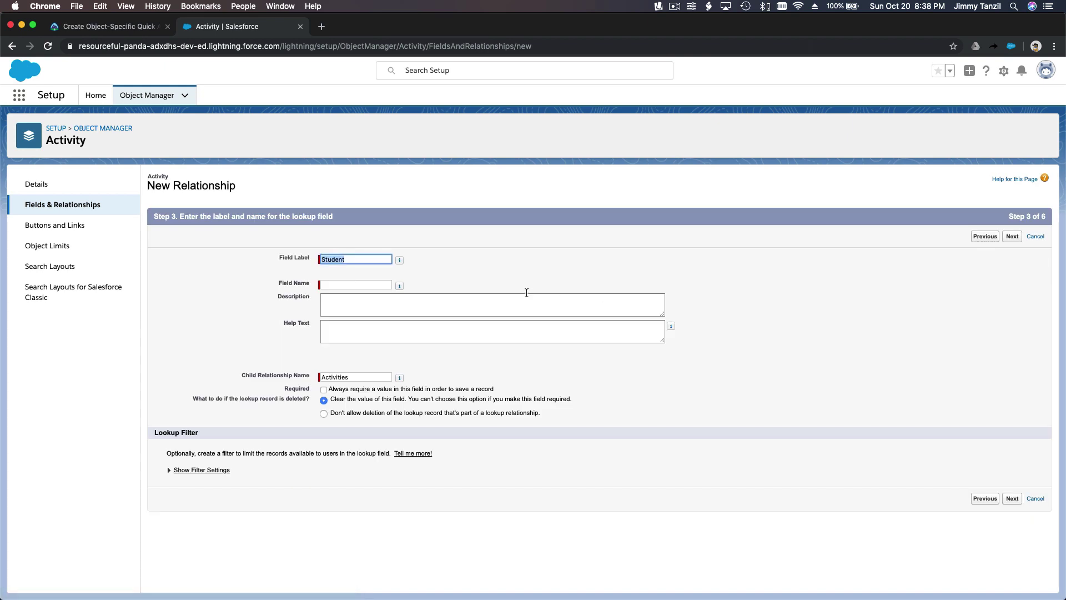
# Accept Student as the field's label and name, and enter the description "The student name of the parent teacher meeting.".
pyautogui.press('Tab')
pyautogui.press('Tab')
pyautogui.press('Tab')
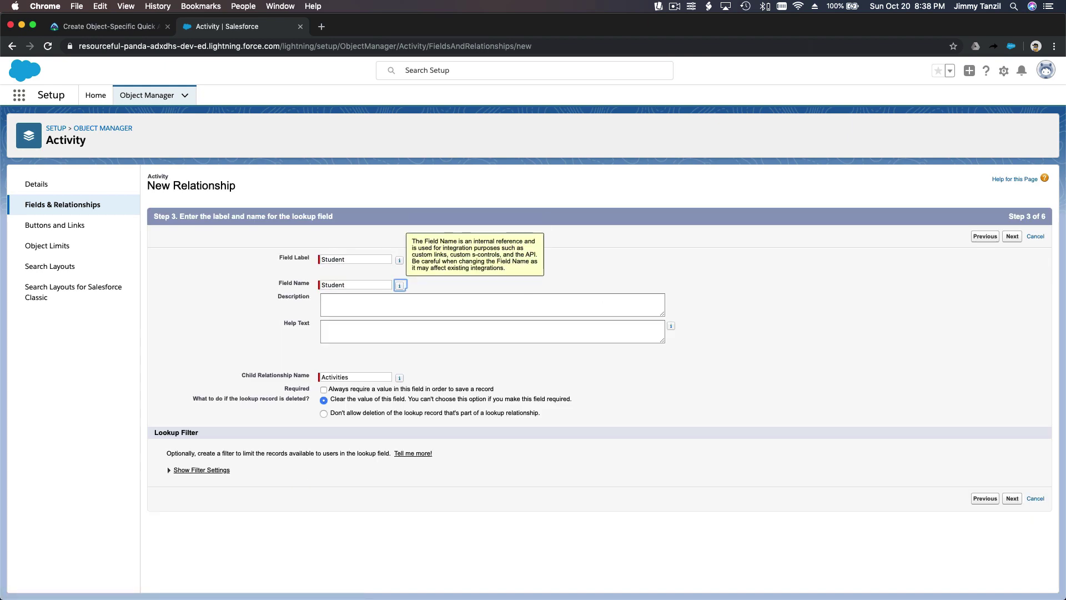
pyautogui.press('Tab')
pyautogui.write('T')
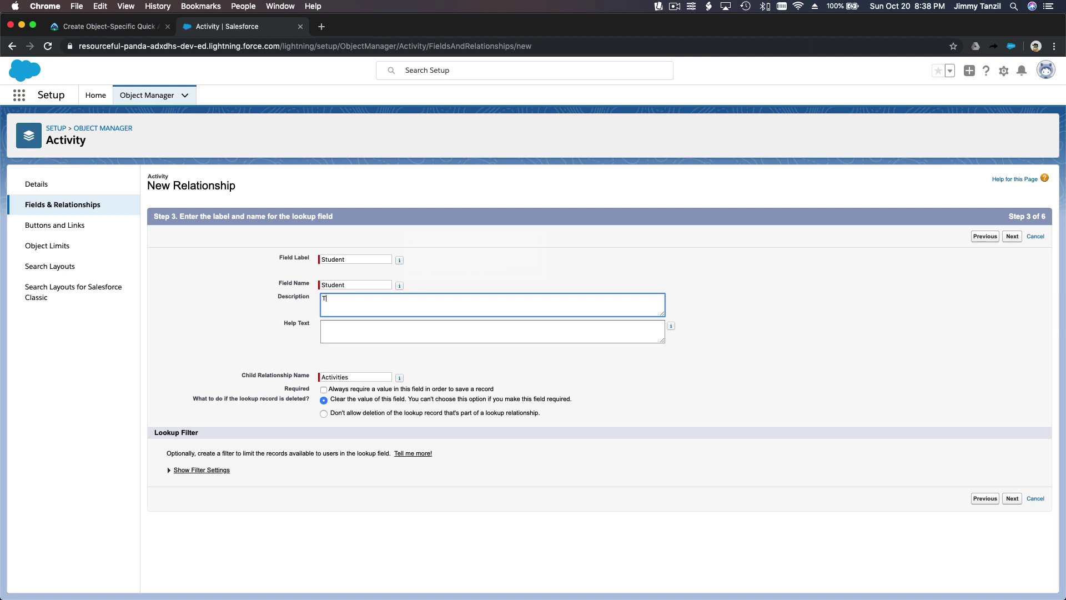
pyautogui.write('he student name')
pyautogui.press('BackSpace')
pyautogui.press('BackSpace')
pyautogui.write('ent name of the parent teacher meetin')
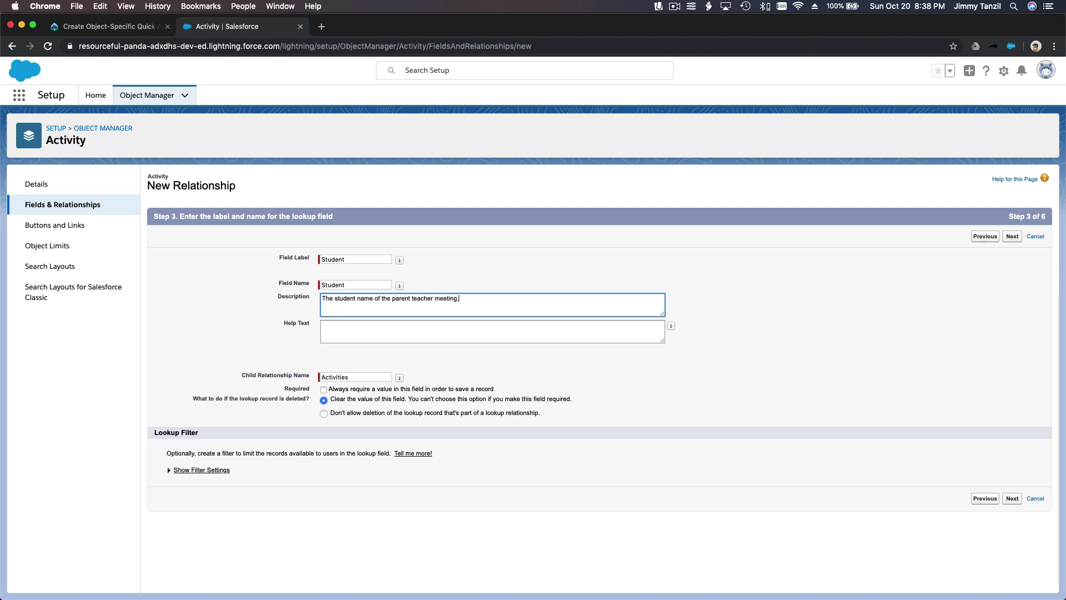
pyautogui.write('g.')
# Copy the description into the field's help text and continue to the field-level security settings.
pyautogui.press('super+Tab')
pyautogui.press('super+Tab')
pyautogui.press('super+a')
pyautogui.press('super+c')
pyautogui.click(496, 323)
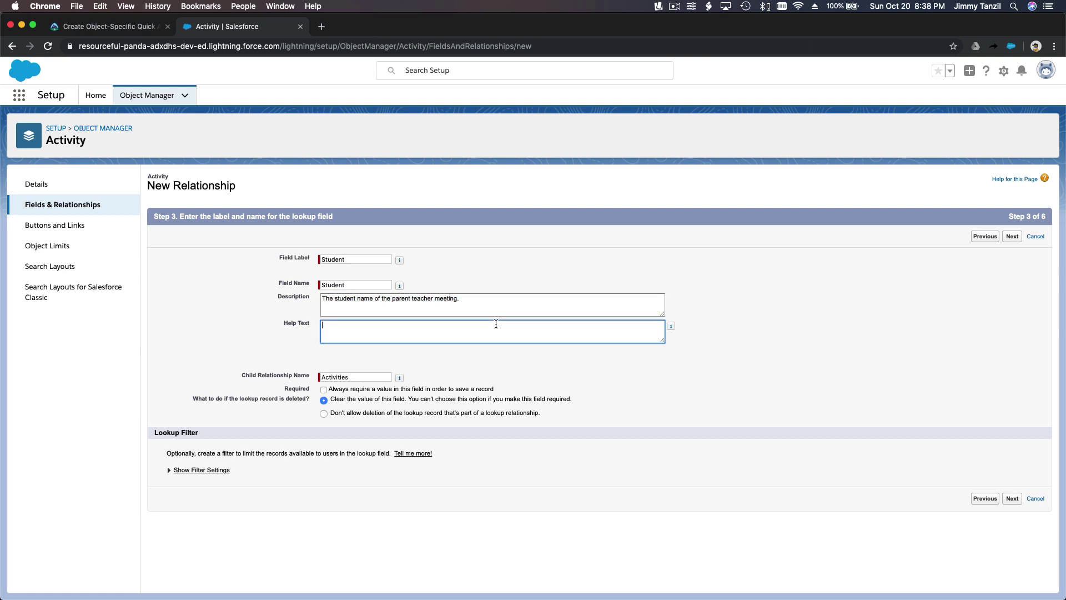
pyautogui.press('super+v')
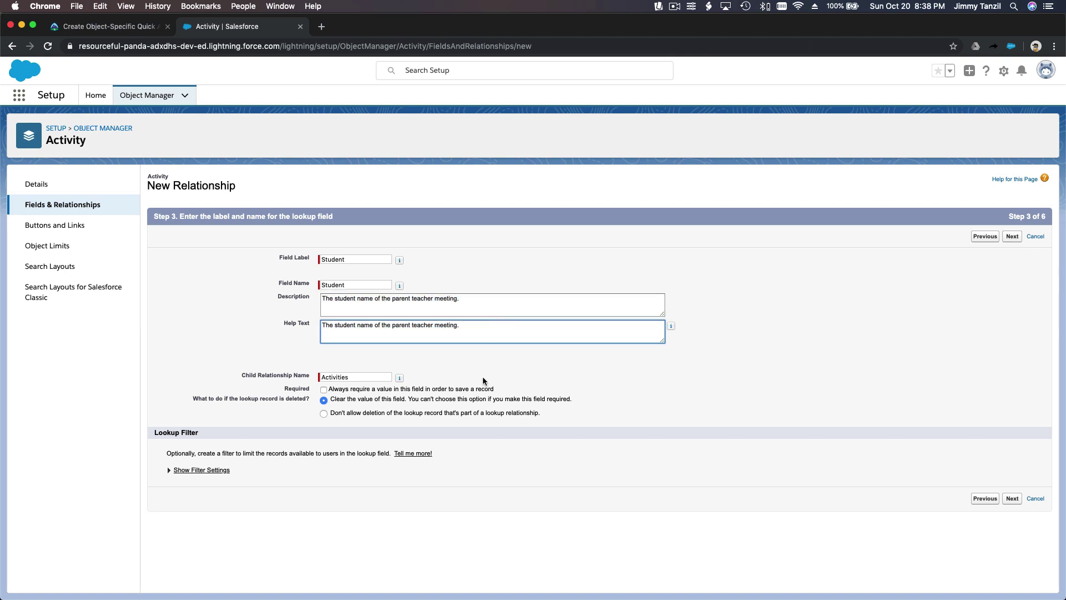
pyautogui.click(467, 354)
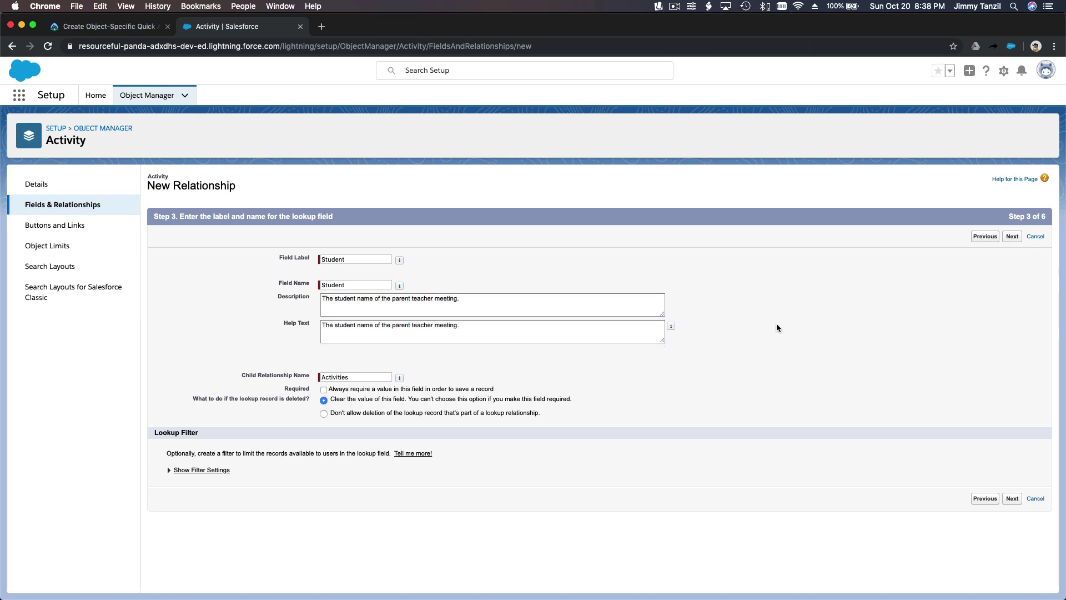
pyautogui.click(1011, 236)
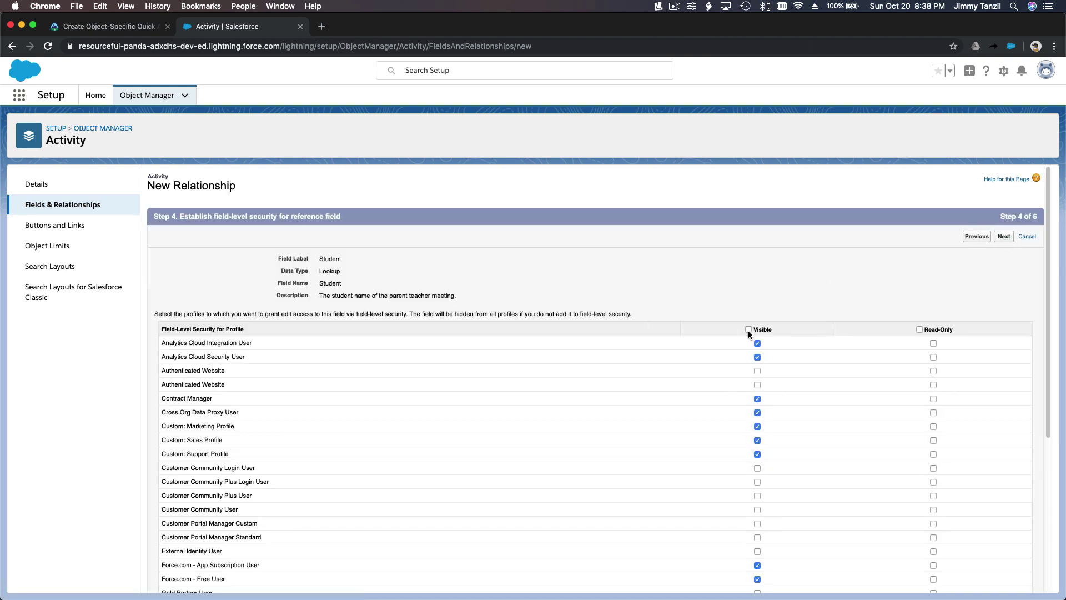
# Make the Student field visible to all profiles and save it with only the Parent Teacher Meeting page layout selected.
pyautogui.click(748, 329)
pyautogui.click(1004, 237)
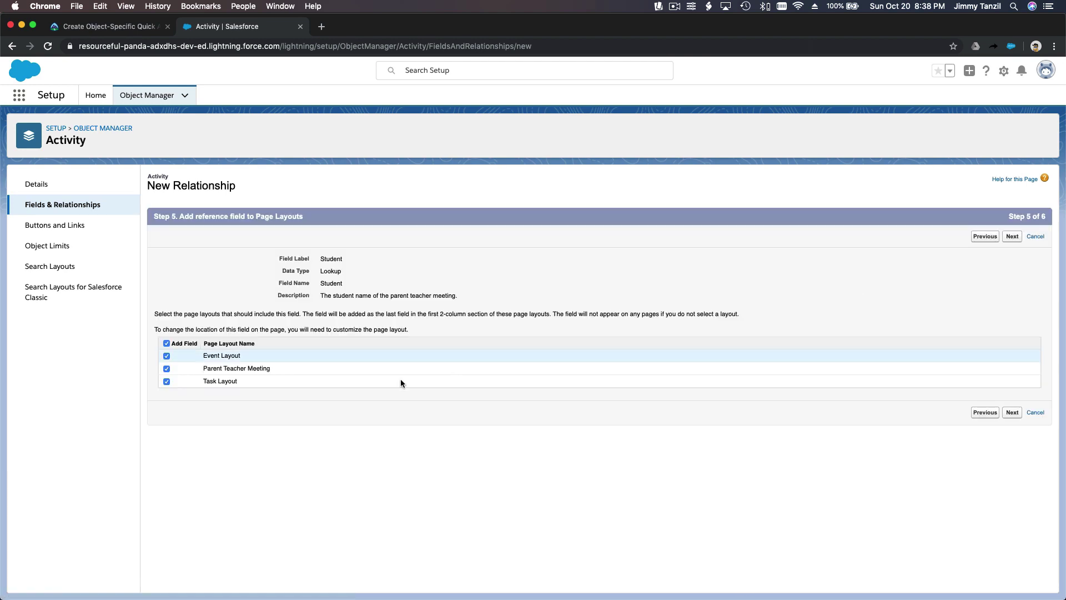
pyautogui.click(165, 343)
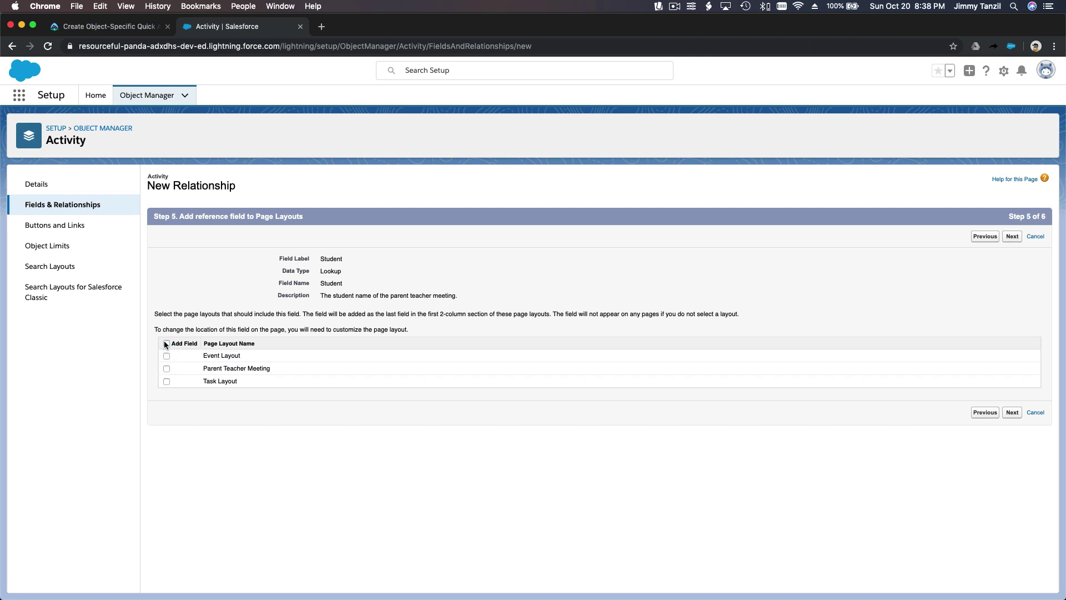
pyautogui.click(167, 368)
pyautogui.click(1012, 411)
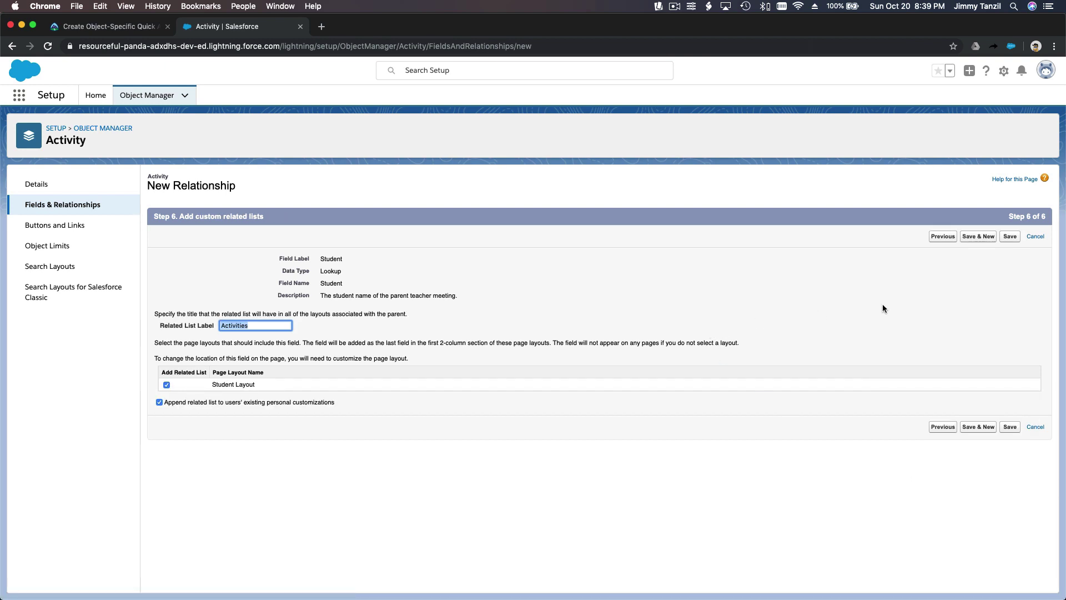
pyautogui.click(1009, 240)
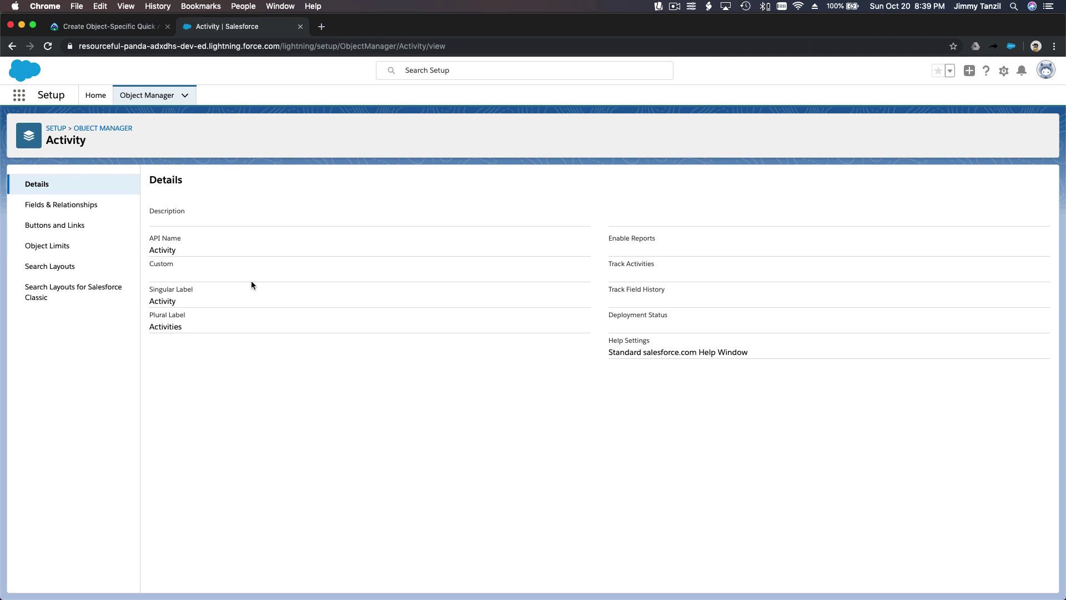
# Check the Student lookup field's API name in Activity's fields and relationships.
pyautogui.click(114, 212)
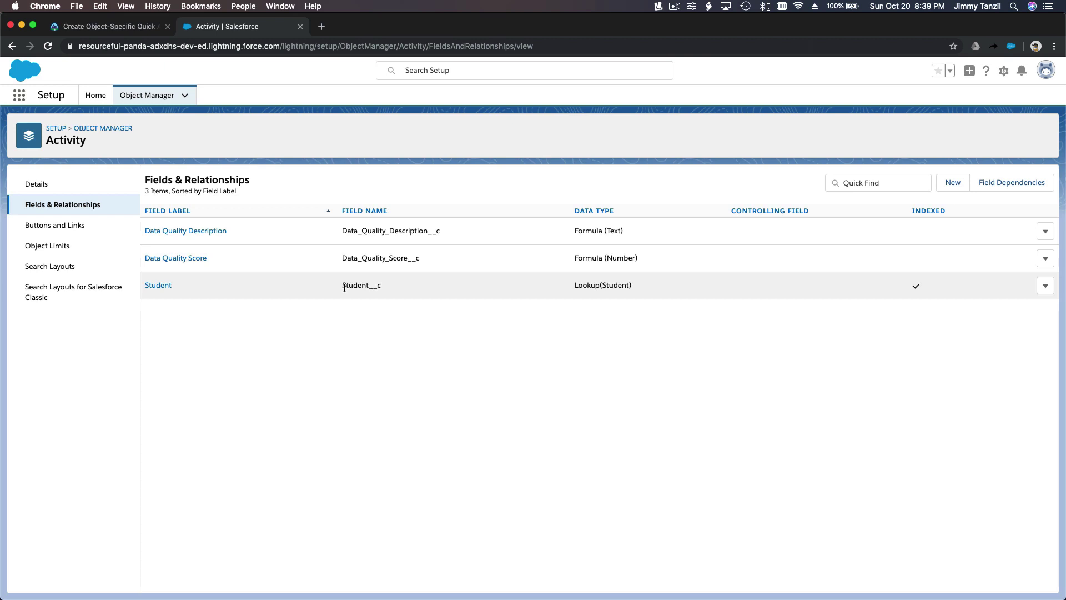
pyautogui.moveTo(344, 287); pyautogui.dragTo(383, 286)
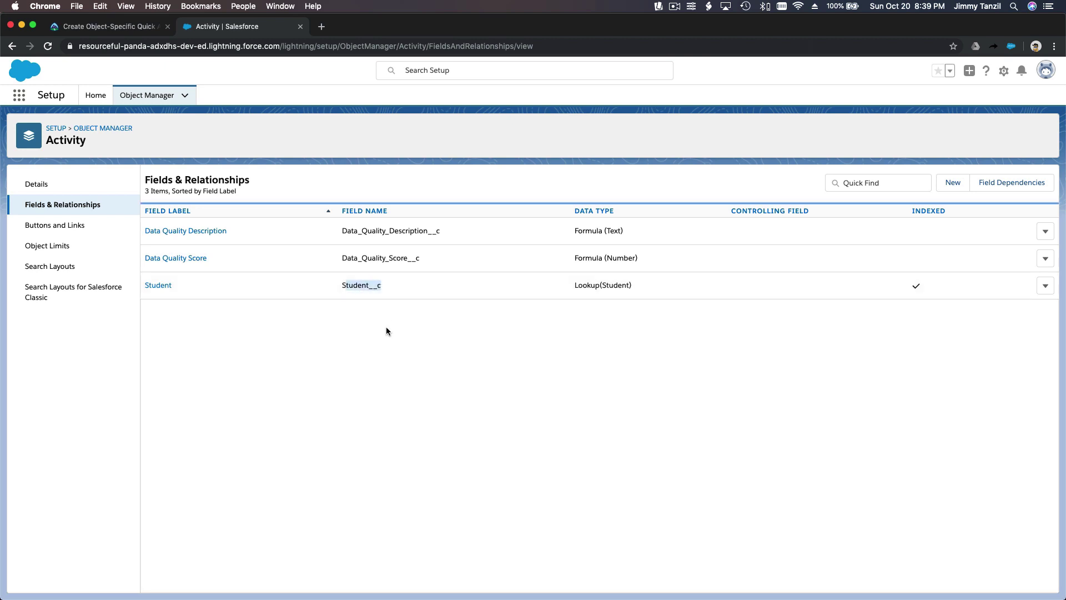
pyautogui.click(387, 330)
# Find the Event object in Object Manager by searching for "Event" and list its page layouts.
pyautogui.click(157, 98)
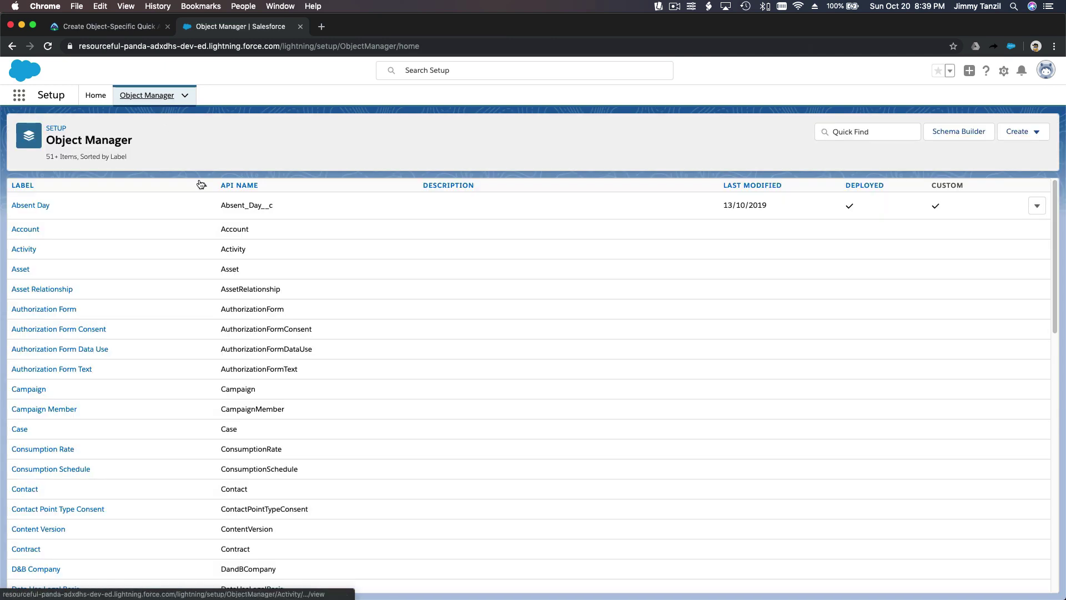
pyautogui.click(856, 133)
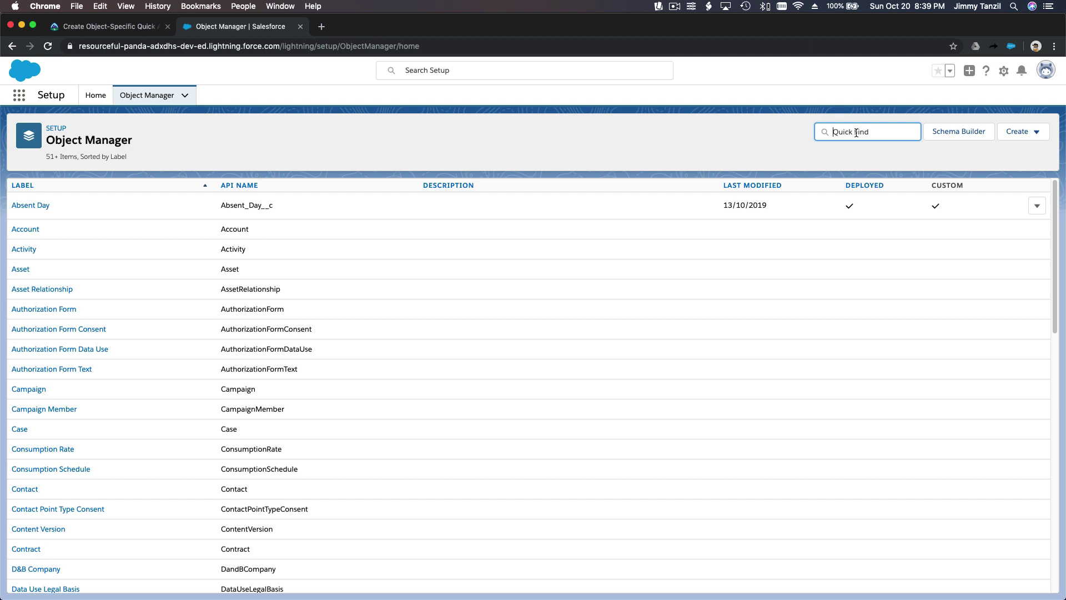
pyautogui.write('Event')
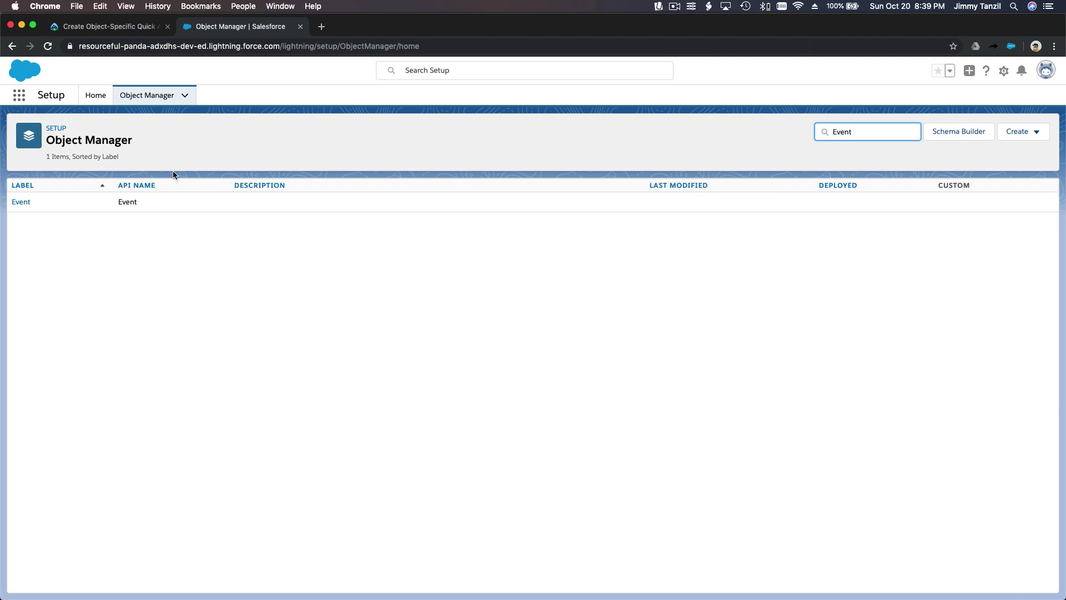
pyautogui.click(22, 201)
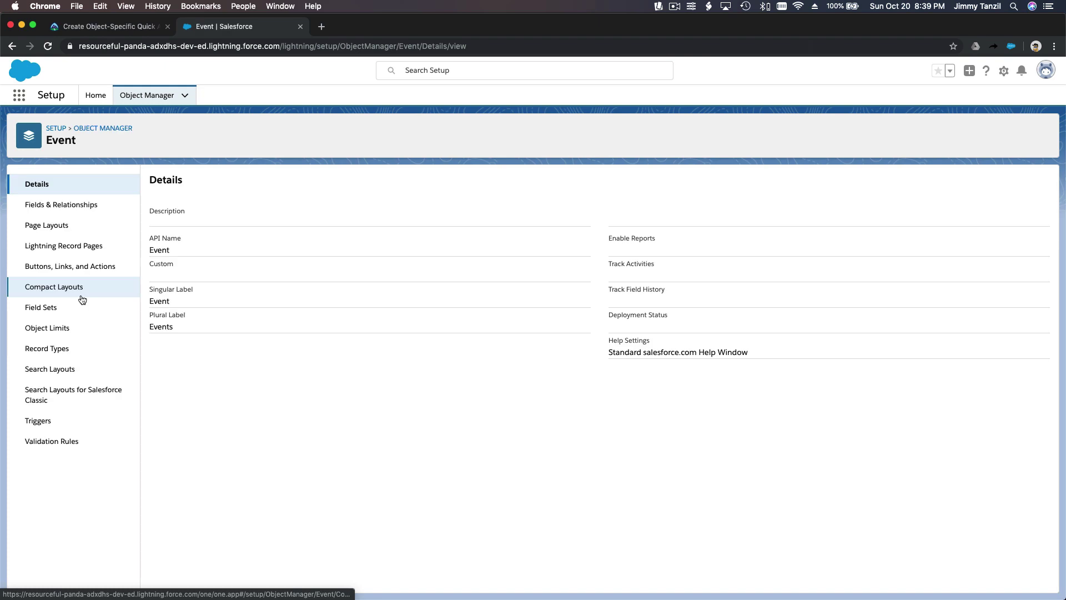
pyautogui.click(100, 226)
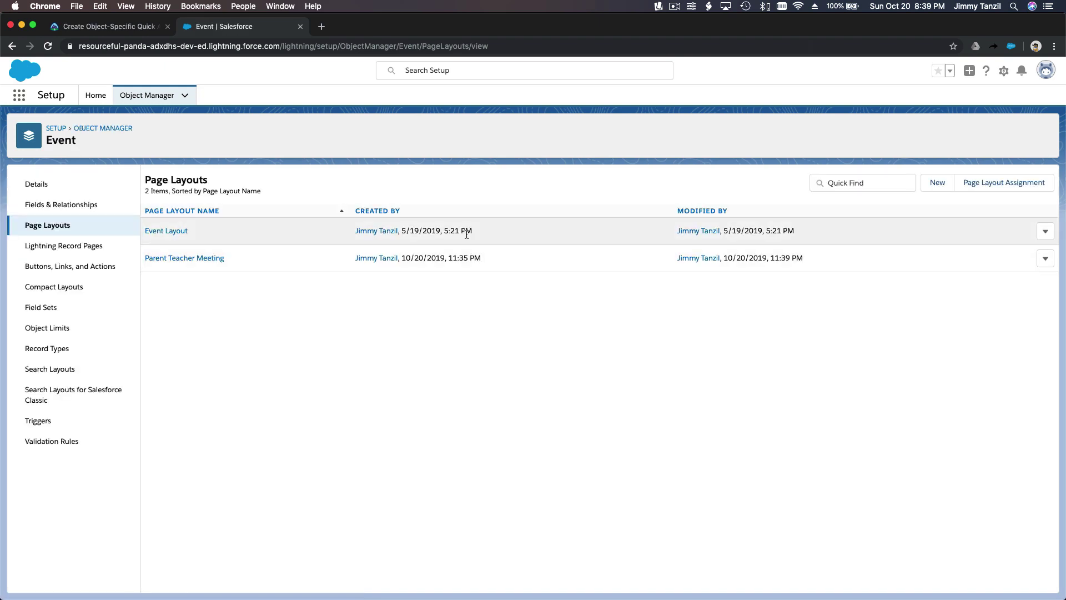
# Open the Parent Teacher Meeting layout for editing and review the fields in its Event Detail section.
pyautogui.click(1045, 258)
pyautogui.click(1034, 281)
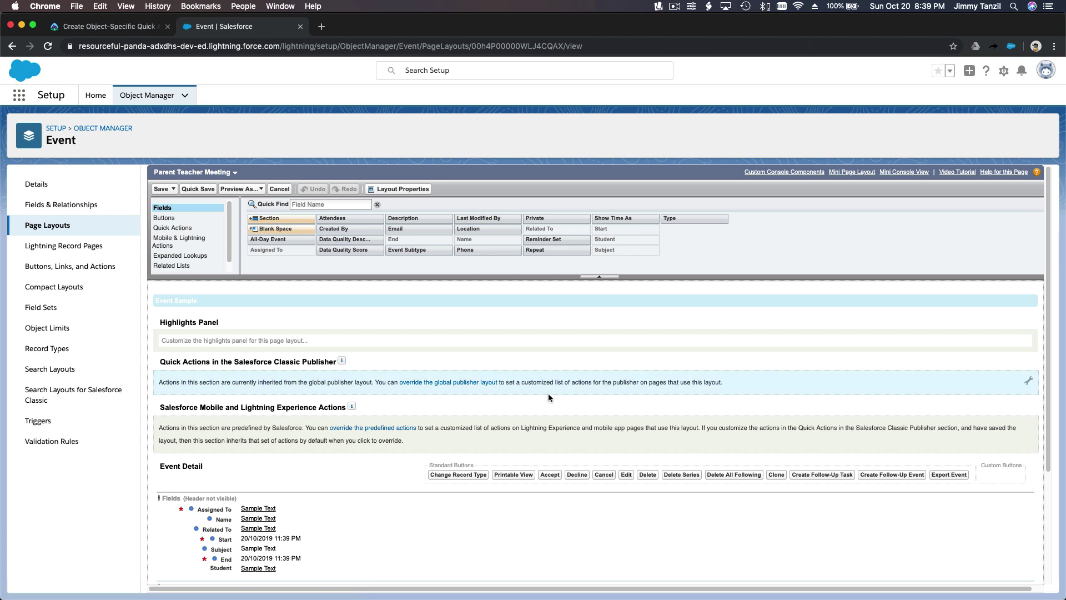
pyautogui.scroll(-2, 548, 397)
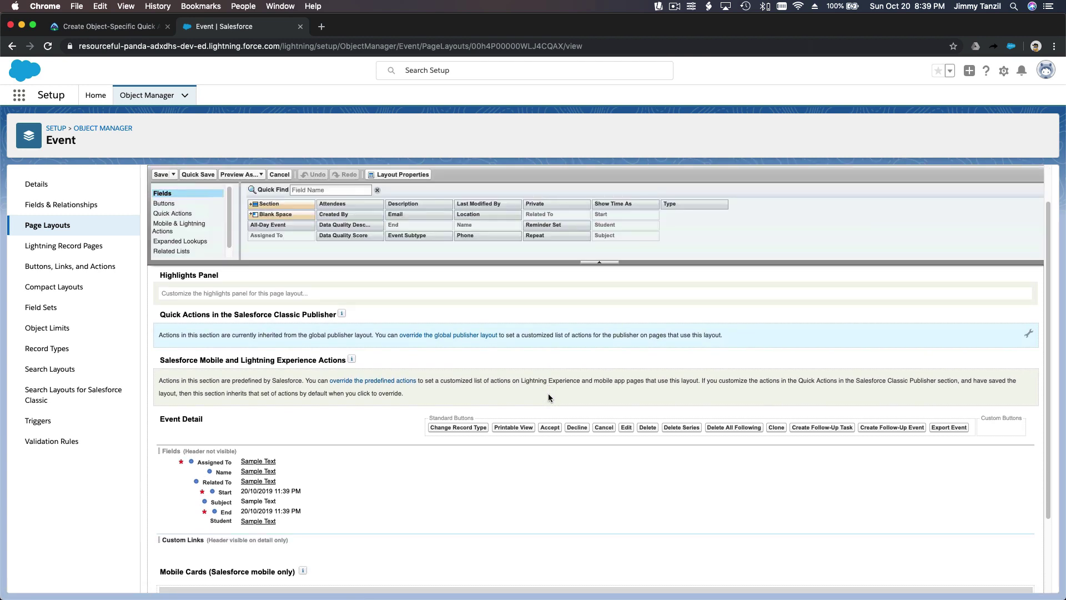
# Save the Parent Teacher Meeting event layout and open the Teacher object from Object Manager by searching for "teacher".
pyautogui.scroll(-3, 548, 393)
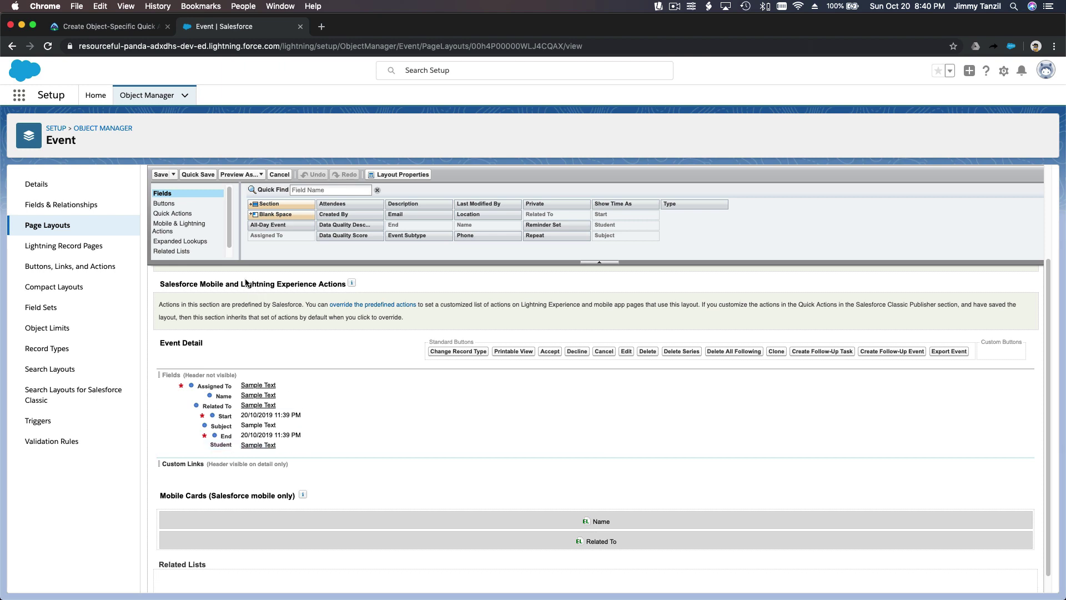
pyautogui.click(161, 175)
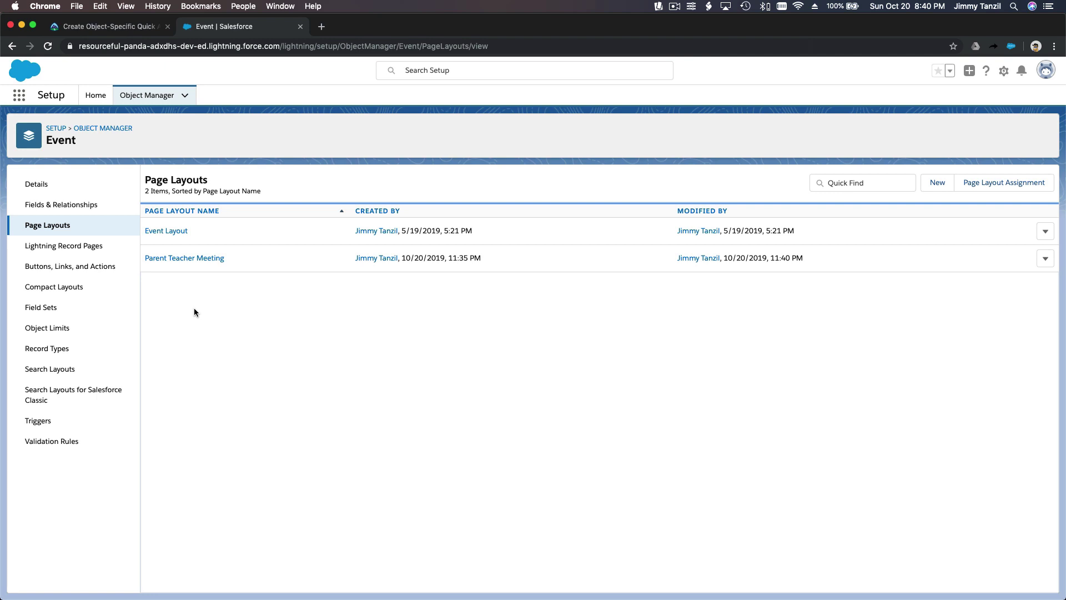
pyautogui.click(147, 95)
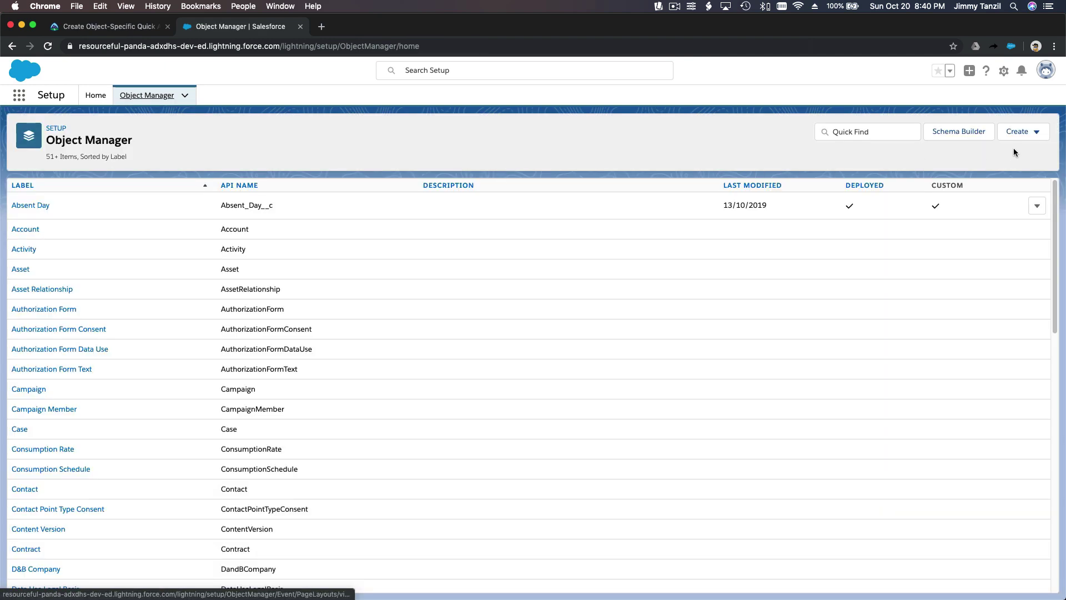
pyautogui.click(873, 131)
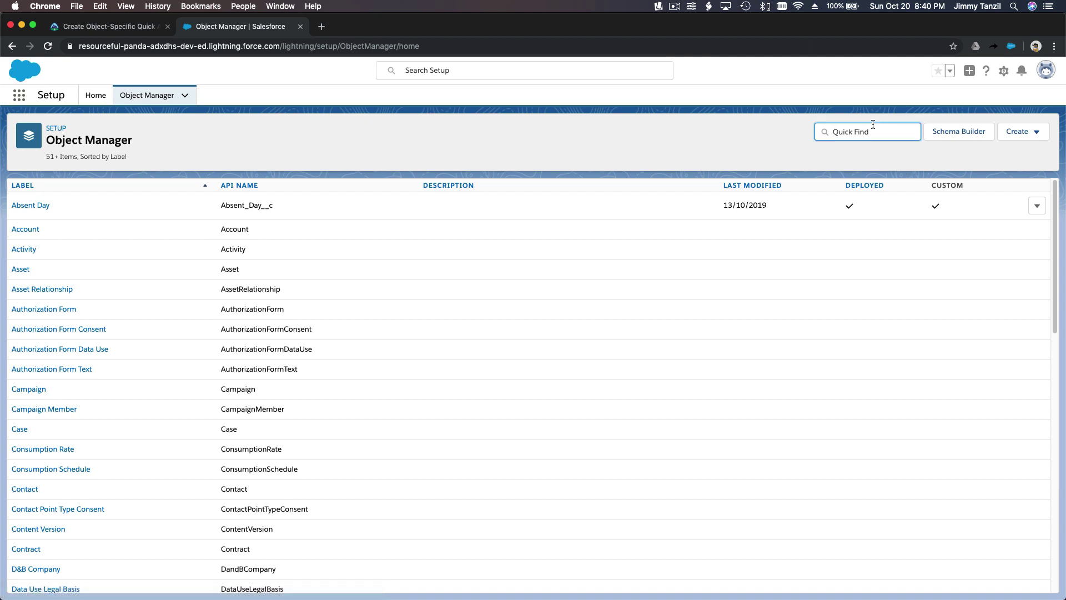
pyautogui.write('teacher')
pyautogui.click(25, 206)
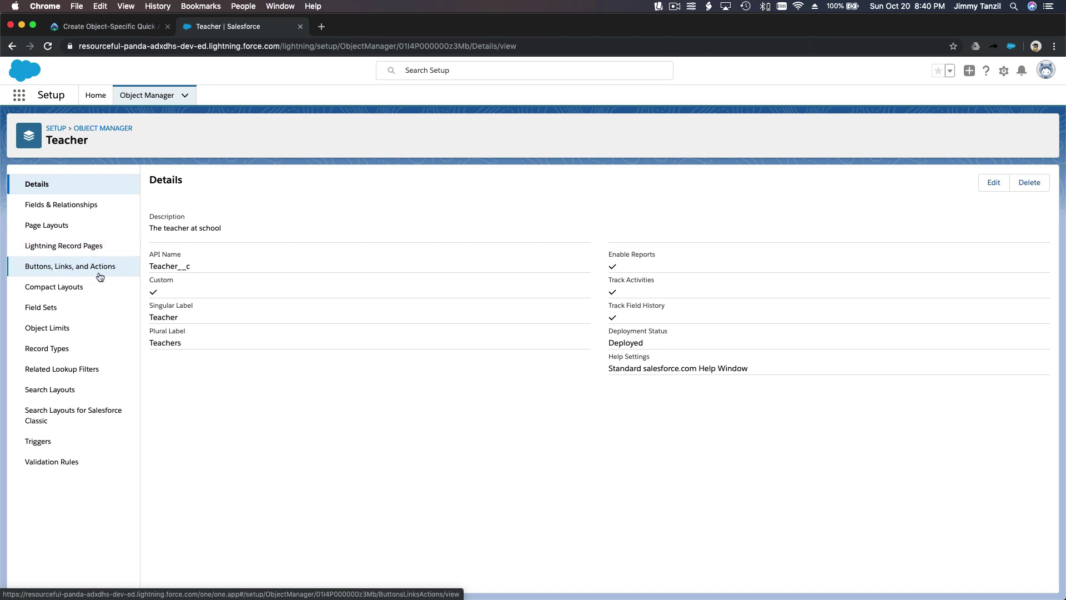
# Start a new Create a Record action on the Teacher object with Event as its target object.
pyautogui.click(98, 275)
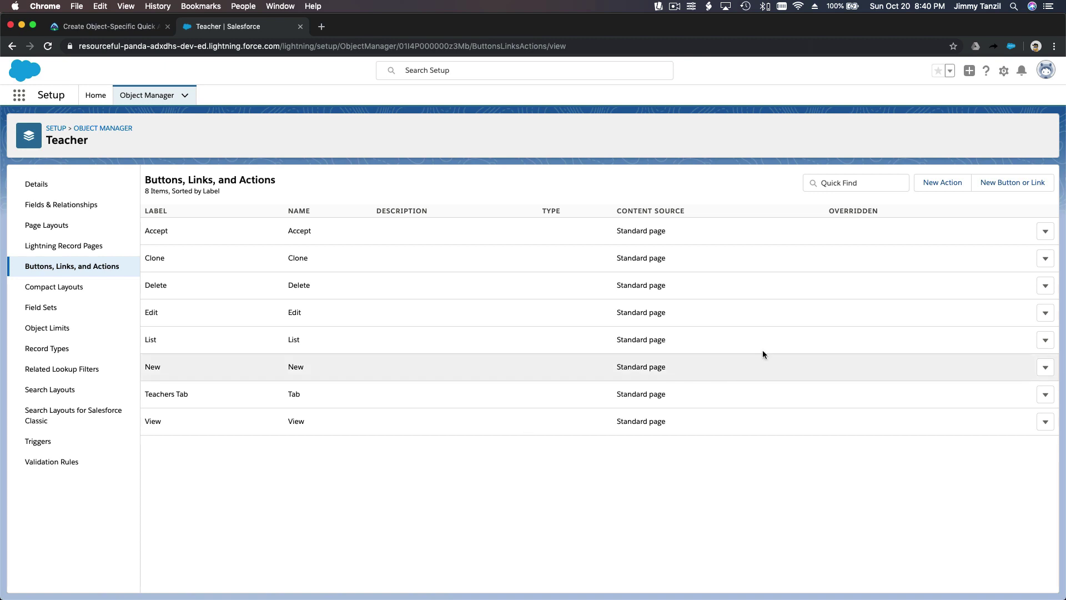
pyautogui.click(941, 189)
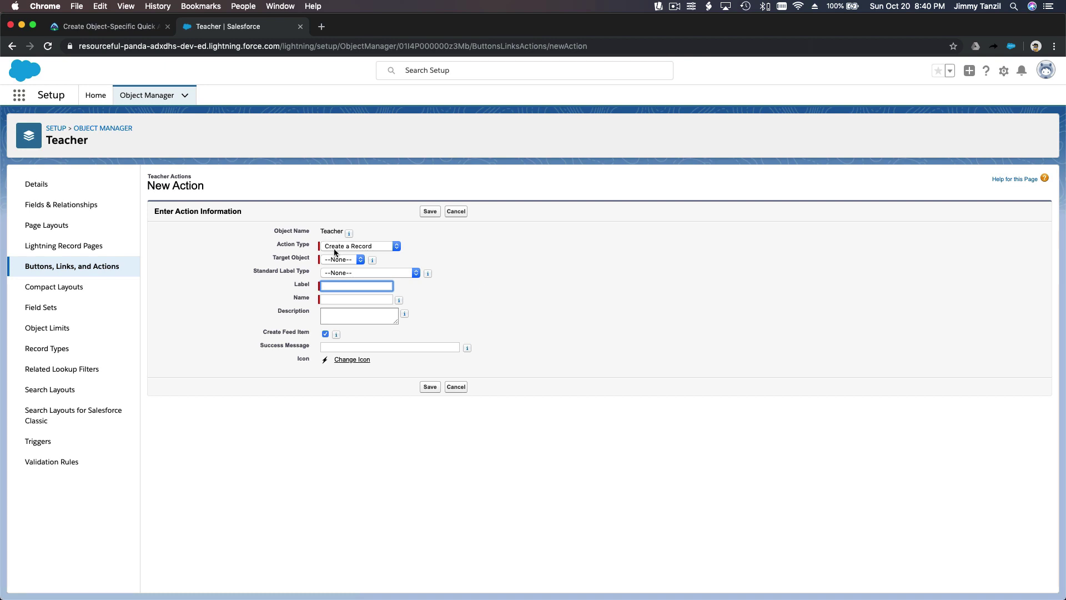
pyautogui.click(351, 260)
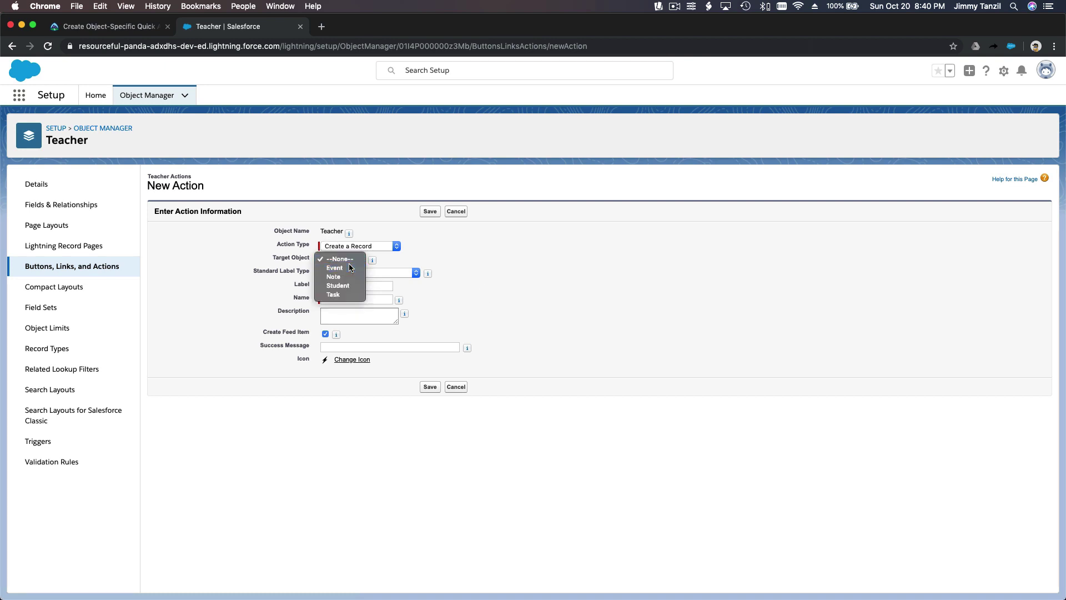
pyautogui.click(348, 267)
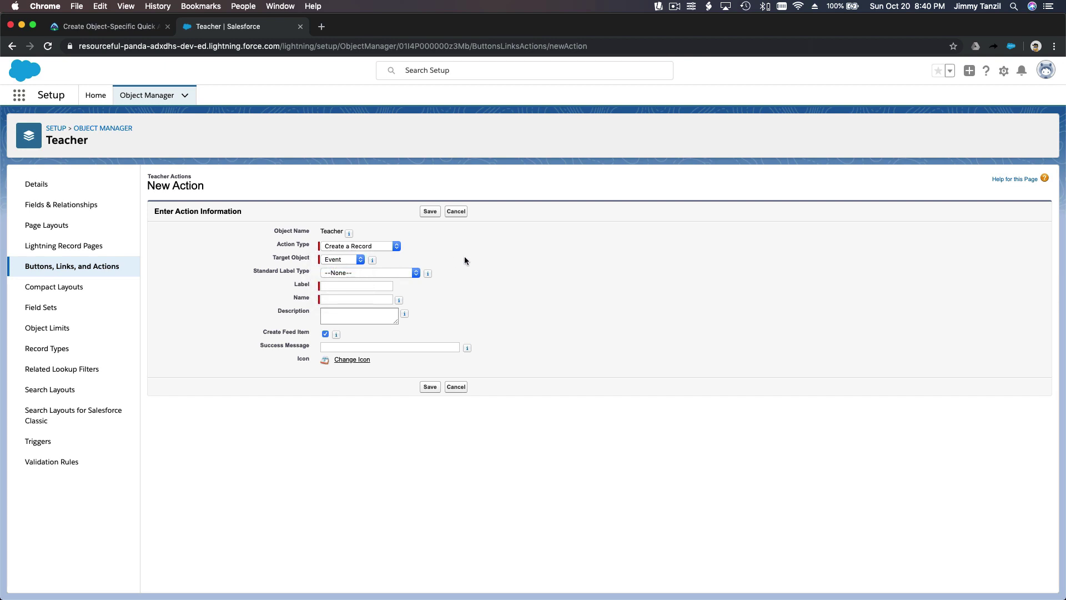
# Label the action "New Parent Teacher Meeting", set its success message to "Meeting successfully scheduled!", and save the action with its default layout.
pyautogui.click(370, 288)
pyautogui.write('New Parent')
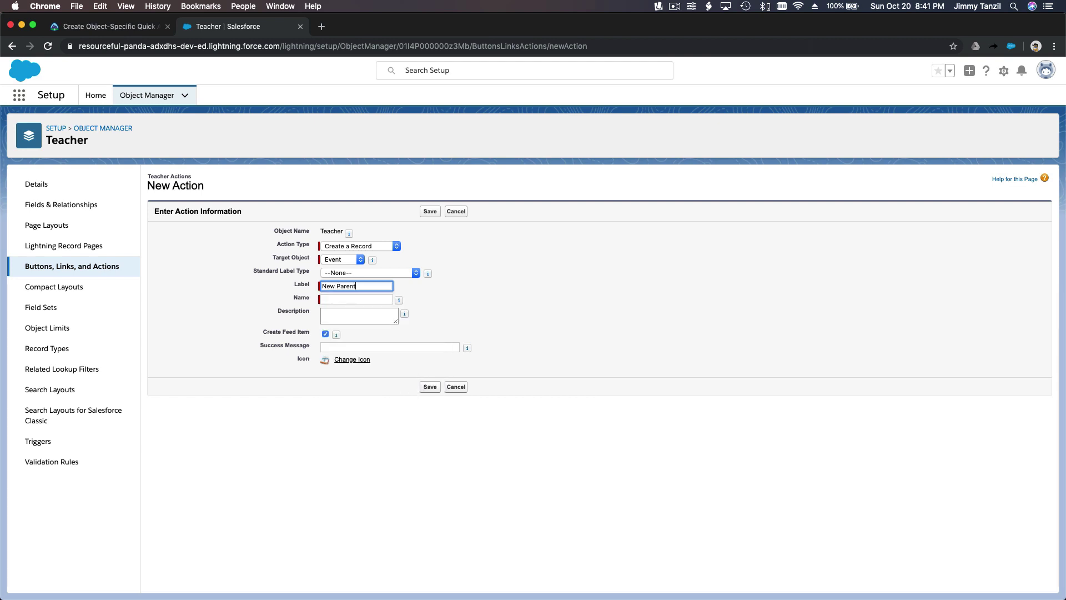
pyautogui.write(' Teacher Meeting')
pyautogui.press('Tab')
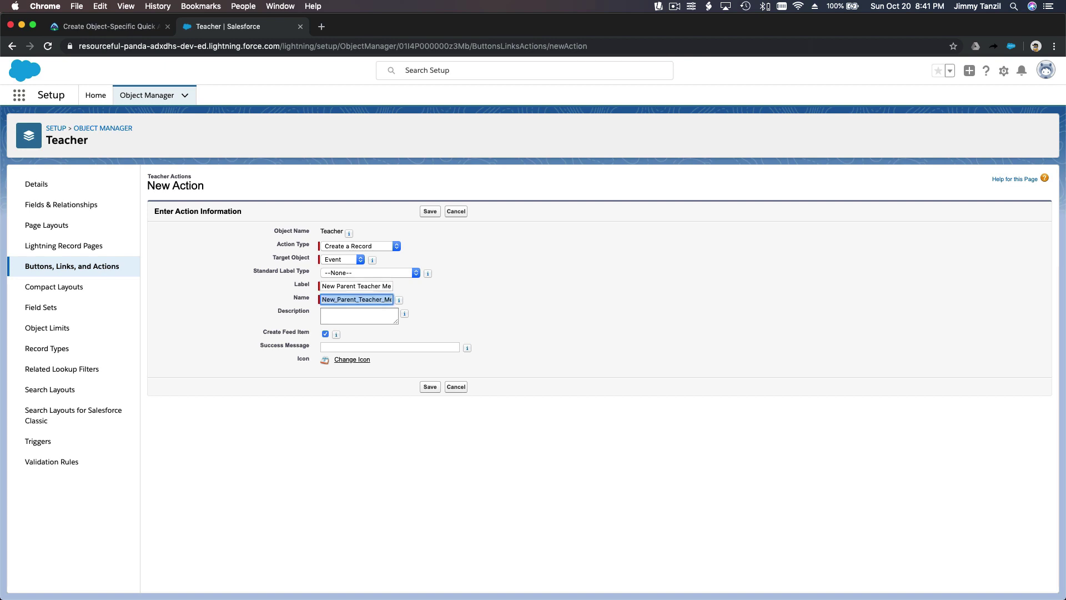
pyautogui.press('Tab')
pyautogui.press('Tab')
pyautogui.press('Tab')
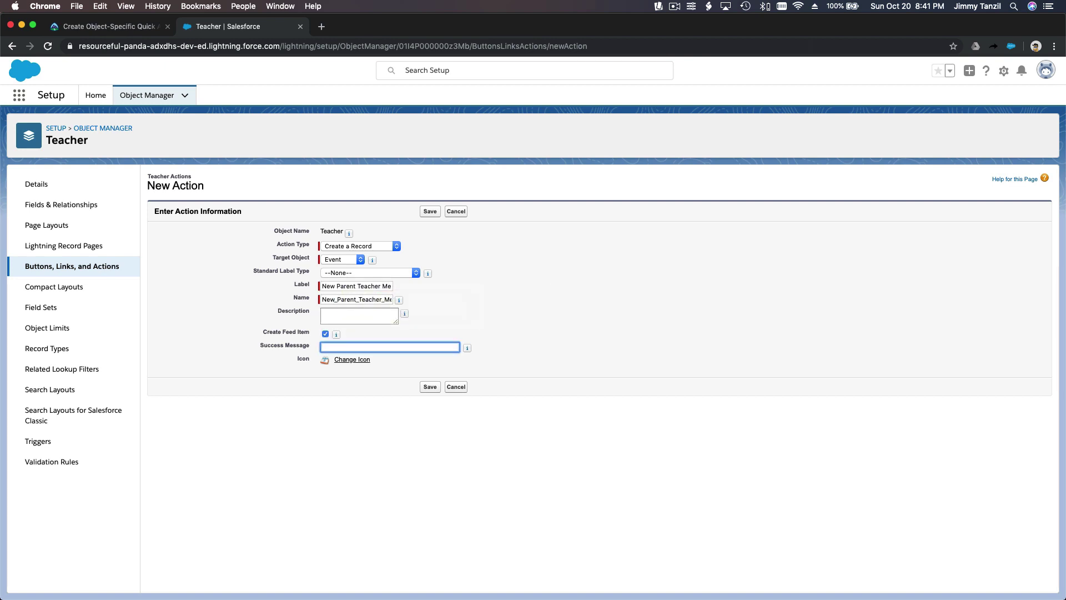
pyautogui.write('Meeting successfully scheduled!')
pyautogui.click(492, 288)
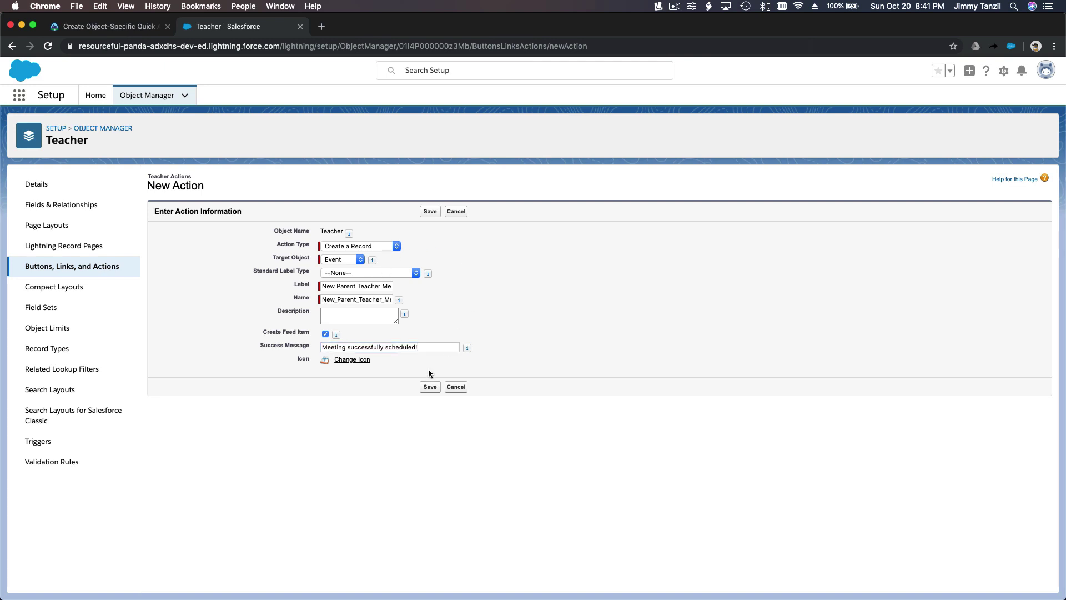
pyautogui.click(430, 387)
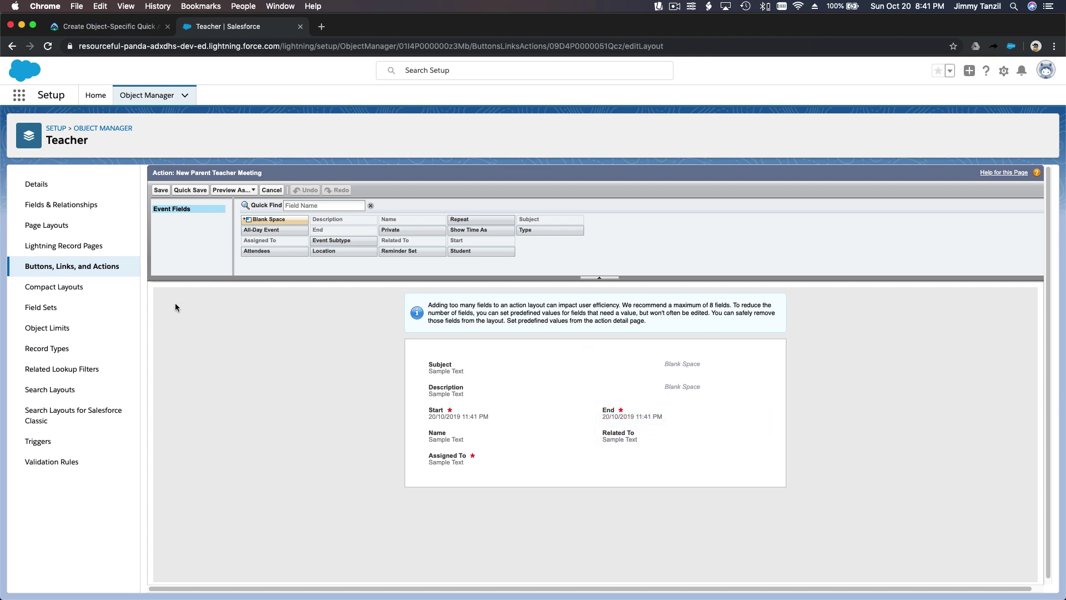
pyautogui.click(160, 191)
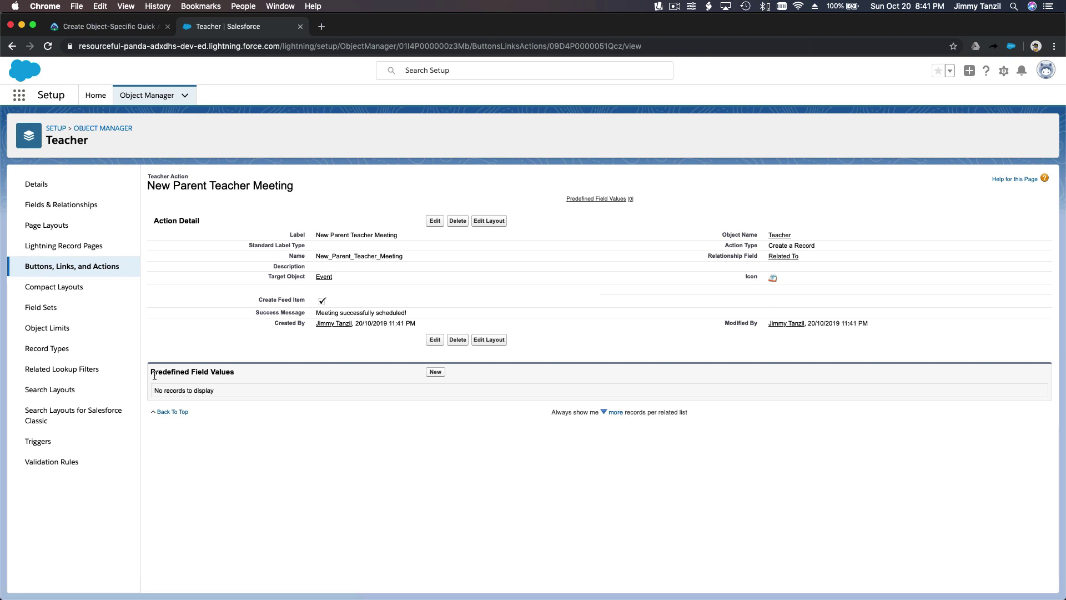
# Add a predefined value for the action's Subject field with the formula "Parent Teacher Meeting" in double quotes and save it.
pyautogui.moveTo(150, 371); pyautogui.dragTo(217, 369)
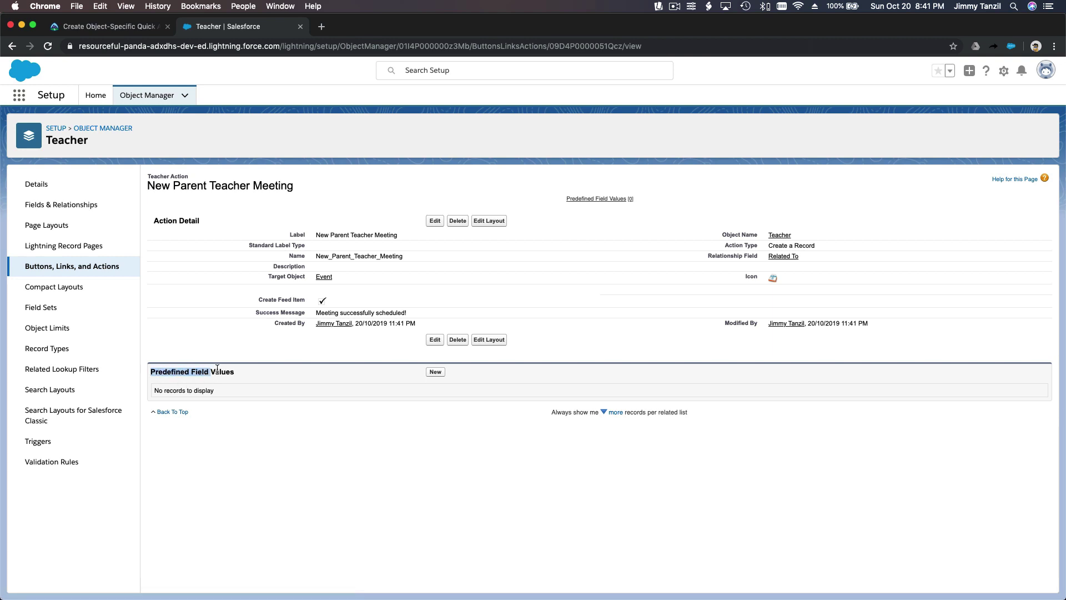
pyautogui.click(331, 375)
pyautogui.click(434, 372)
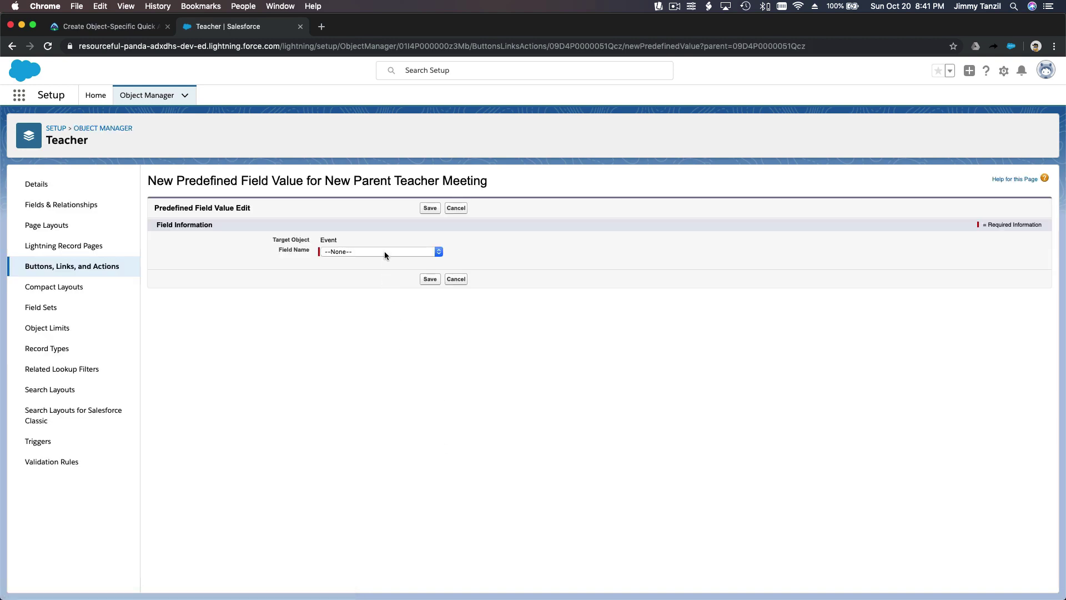
pyautogui.click(384, 252)
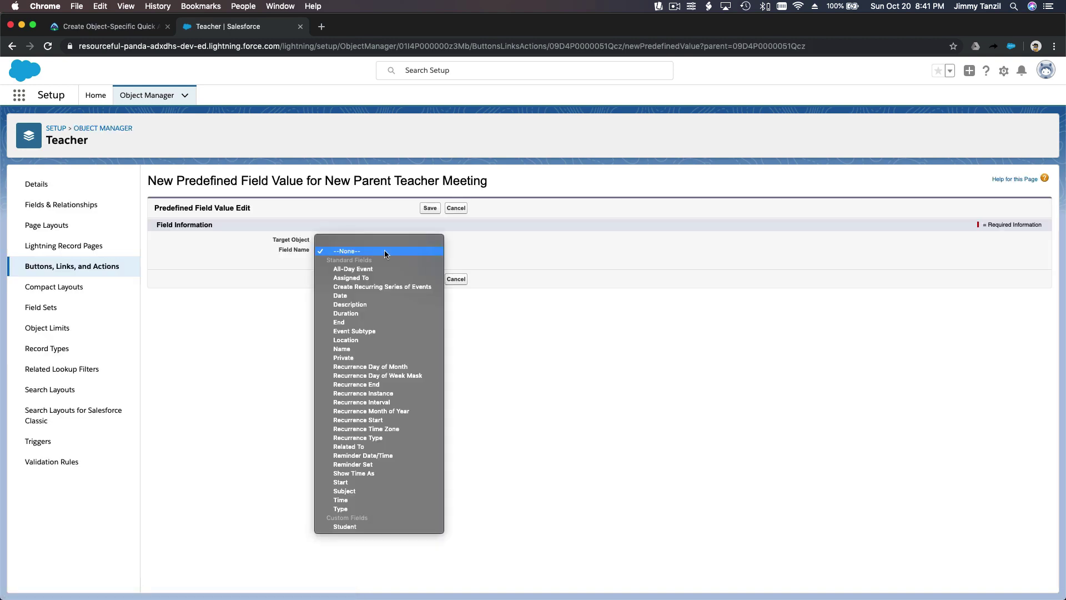
pyautogui.click(366, 491)
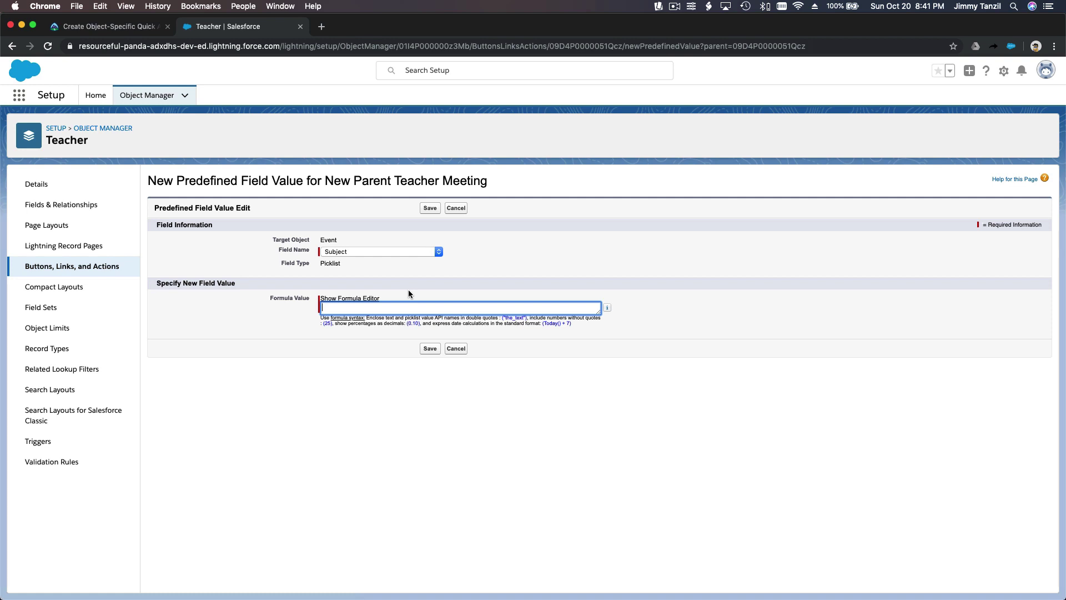
pyautogui.write('"Parent Teacher Meeting')
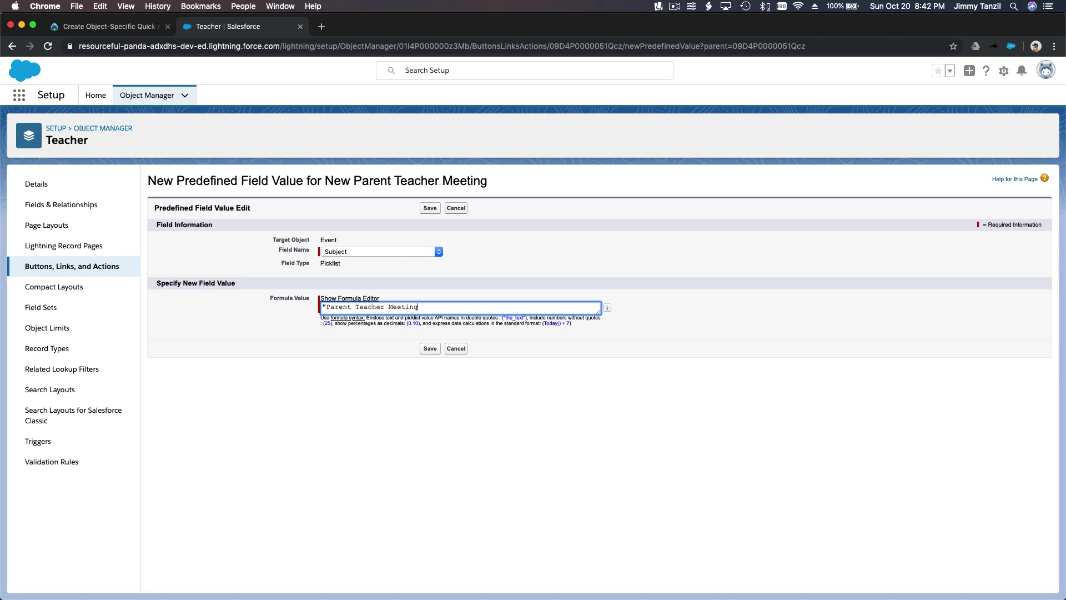
pyautogui.write('"')
pyautogui.click(430, 348)
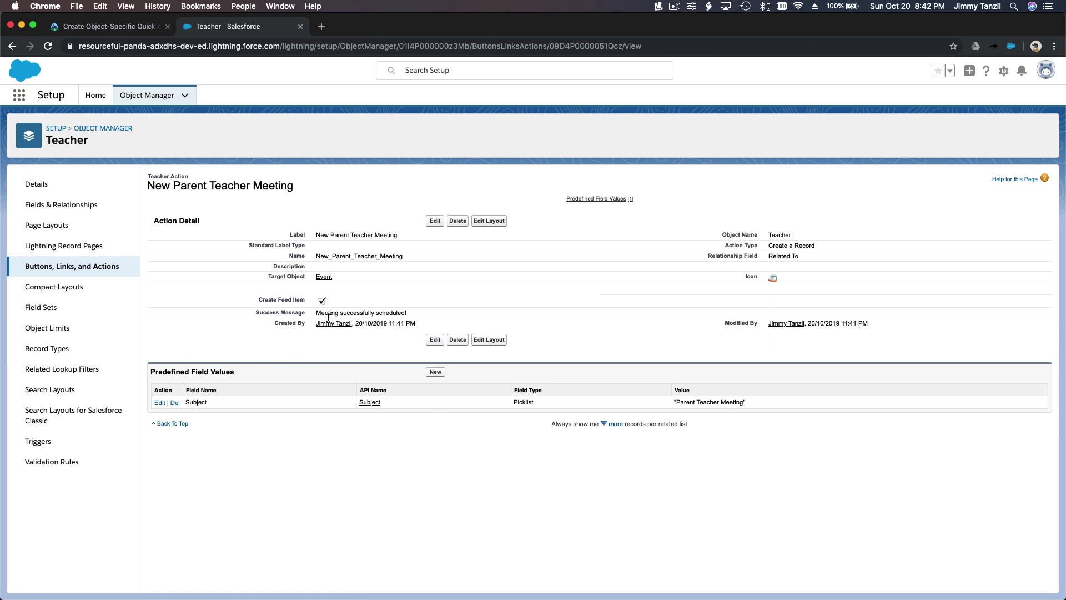
# Open the Teacher Layout page layout for editing and override its predefined Salesforce Mobile and Lightning Experience actions.
pyautogui.click(99, 273)
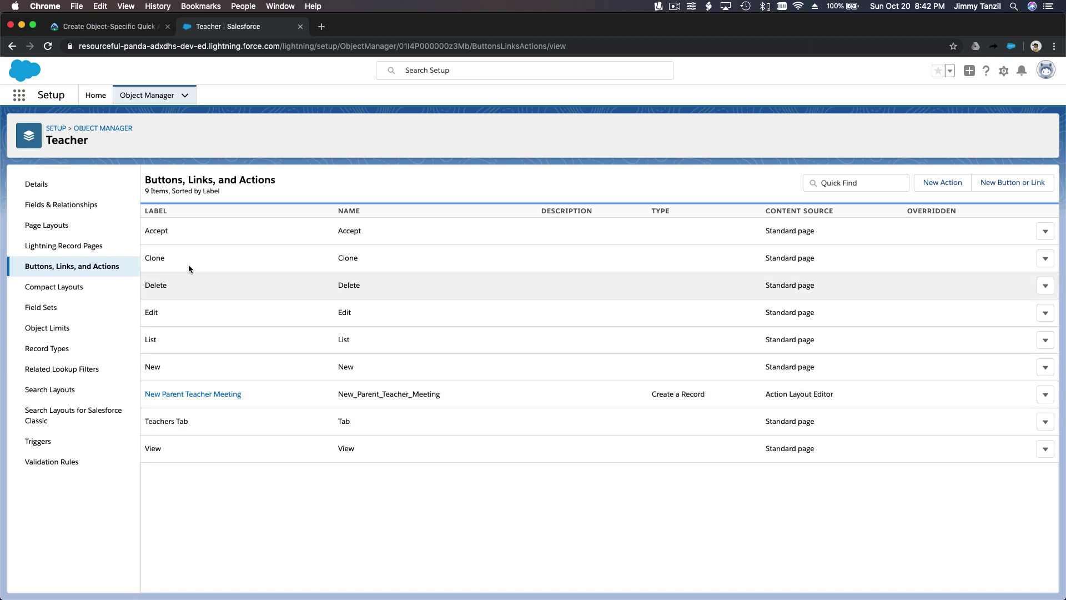
pyautogui.click(110, 228)
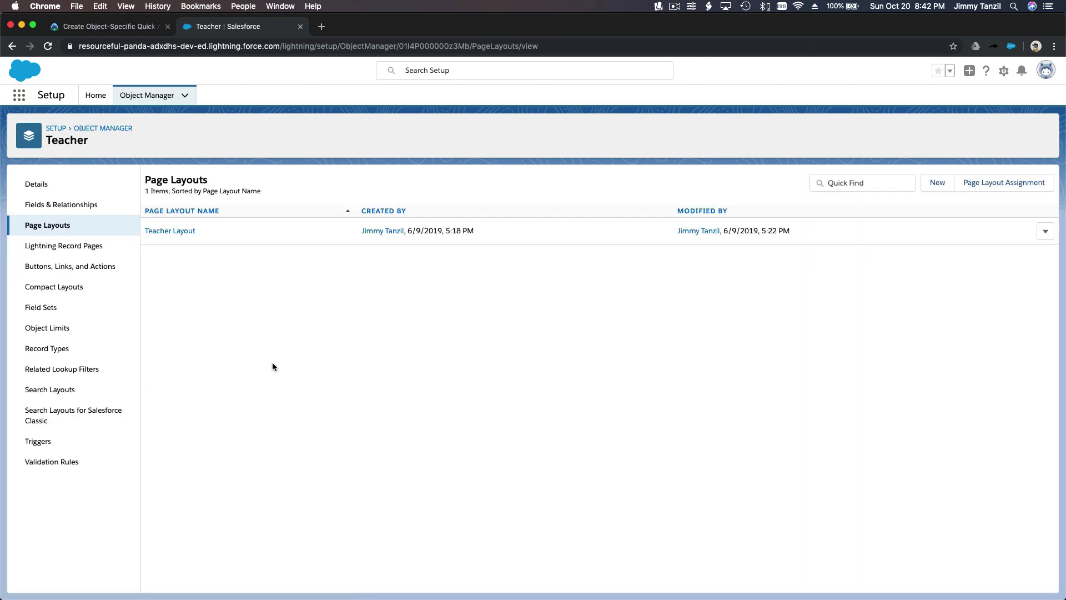
pyautogui.click(189, 238)
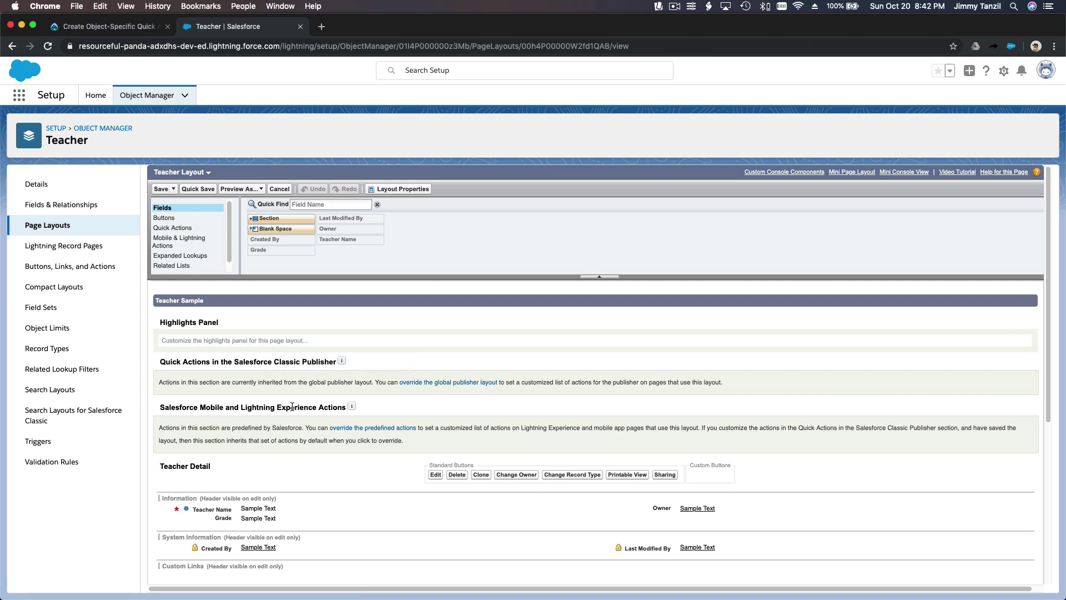
pyautogui.scroll(-1, 300, 361)
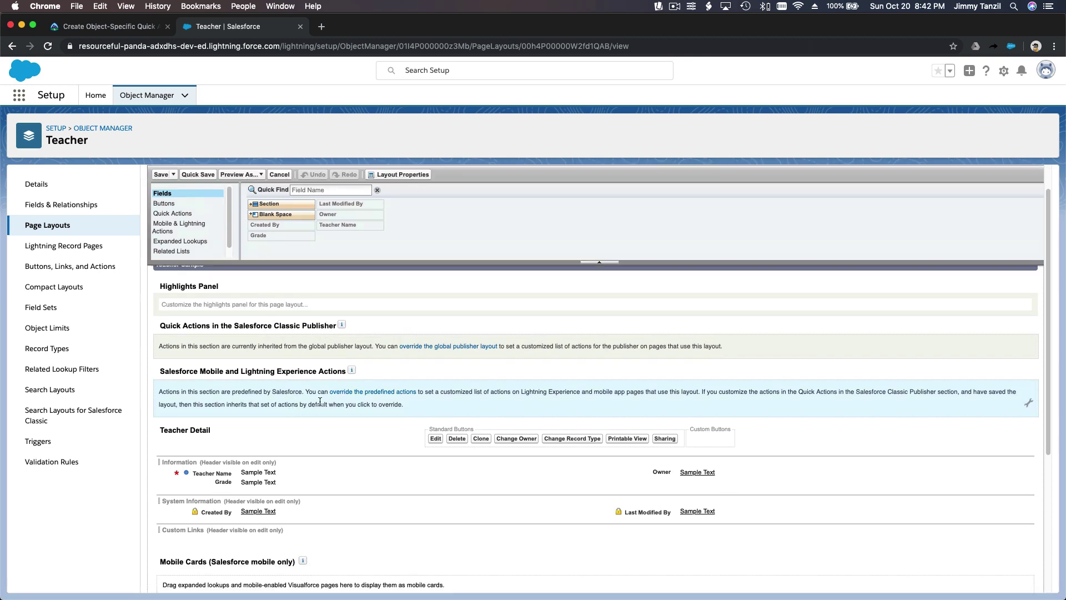
pyautogui.click(365, 392)
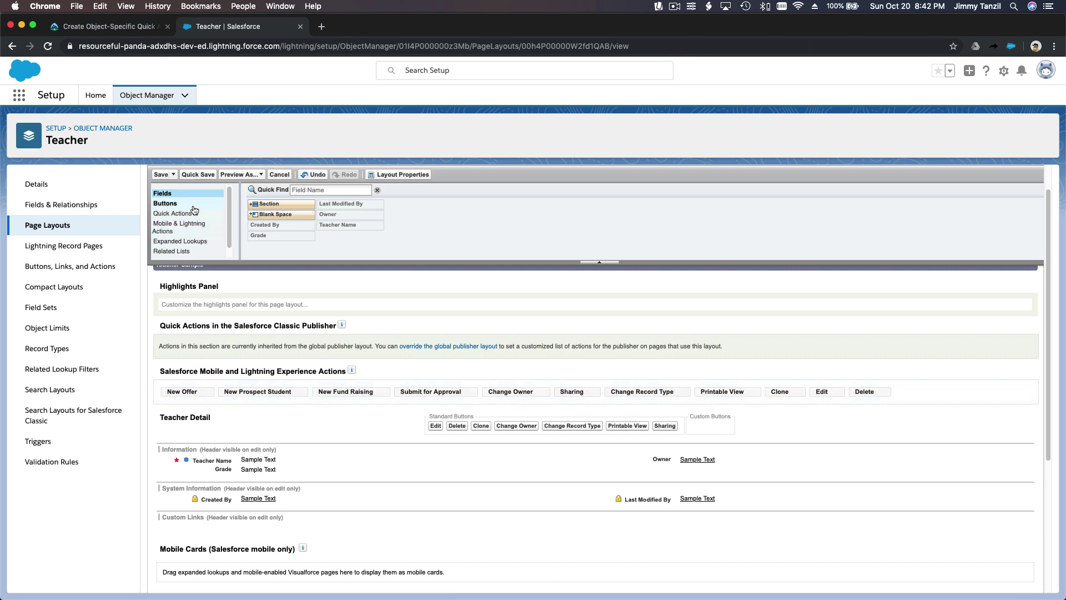
# Try to add New Parent Teacher Meeting from the Quick Actions category to the Salesforce Mobile and Lightning Experience Actions section.
pyautogui.click(174, 213)
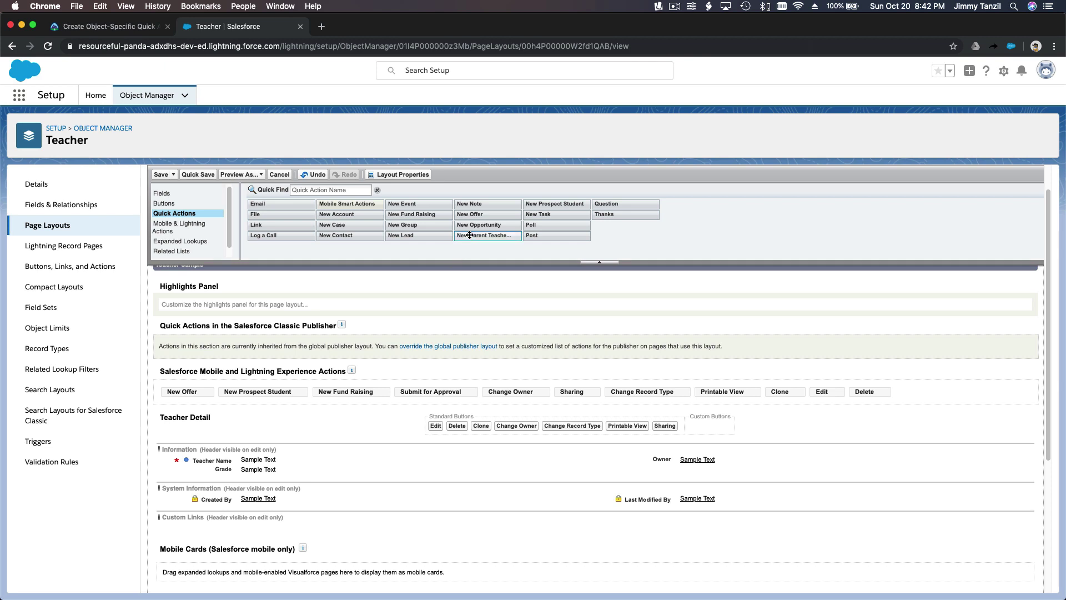
pyautogui.moveTo(469, 234); pyautogui.dragTo(158, 394)
pyautogui.scroll(-1, 202, 407)
pyautogui.scroll(3, 202, 407)
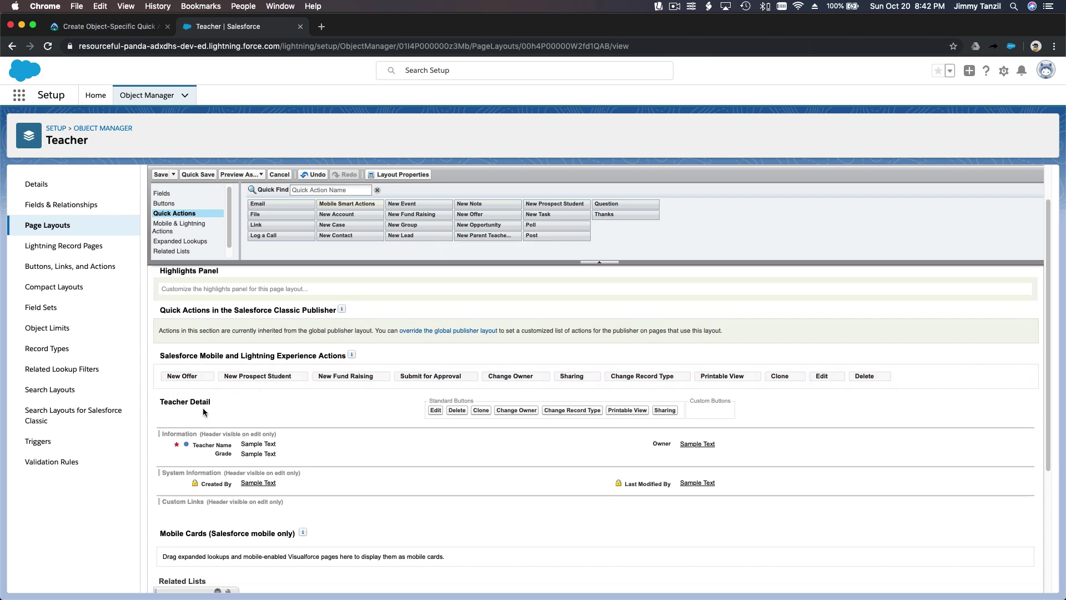
pyautogui.scroll(1, 203, 409)
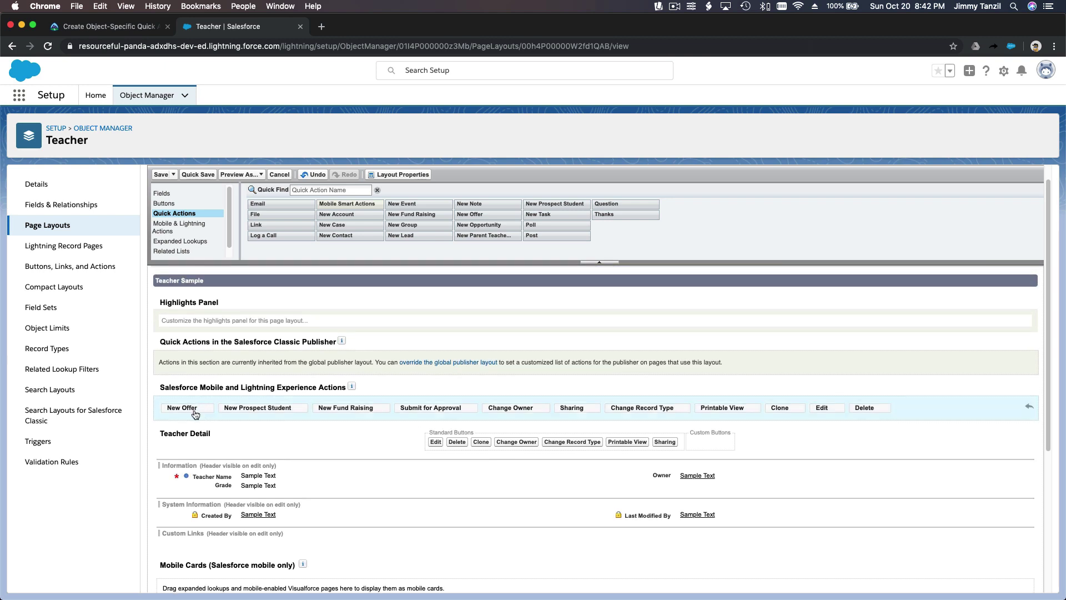
# Add the mobile and Lightning action New Parent Teacher Meeting as the first Salesforce Mobile and Lightning Experience action and save the layout.
pyautogui.click(206, 228)
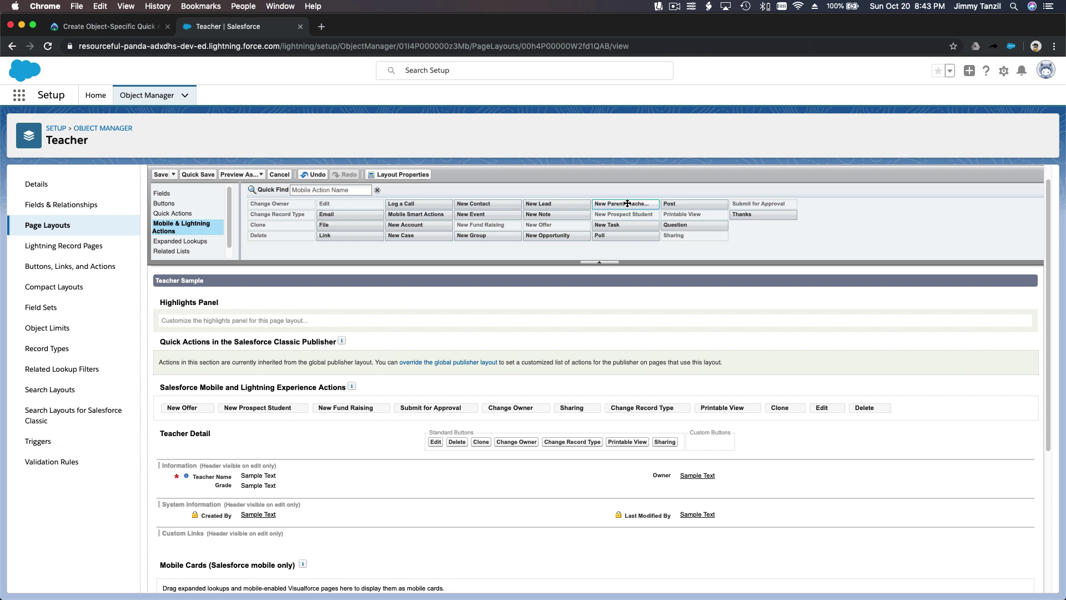
pyautogui.moveTo(624, 204); pyautogui.dragTo(159, 405)
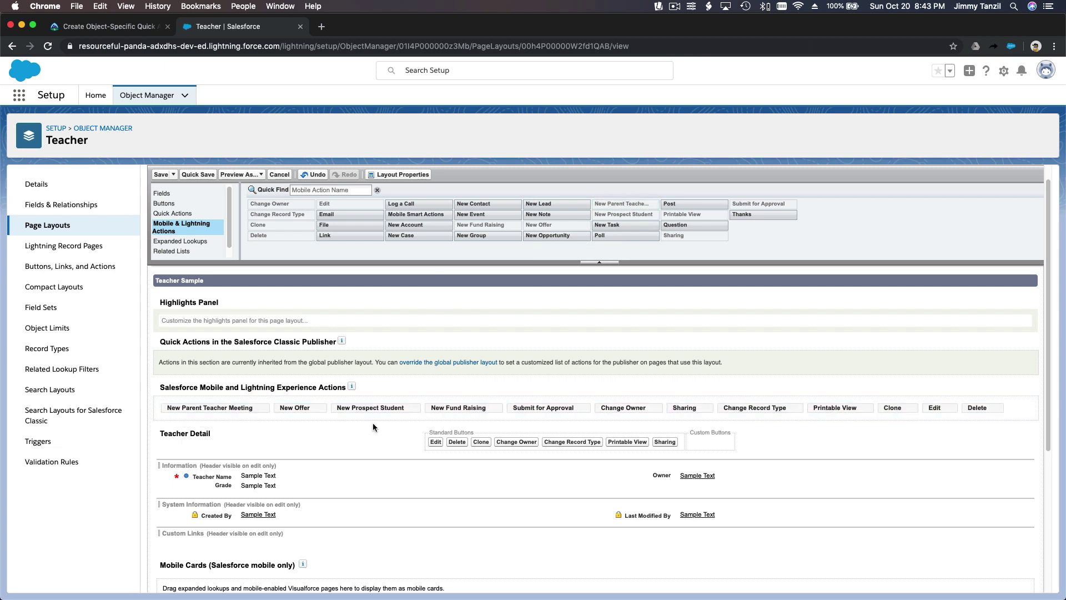
pyautogui.click(162, 175)
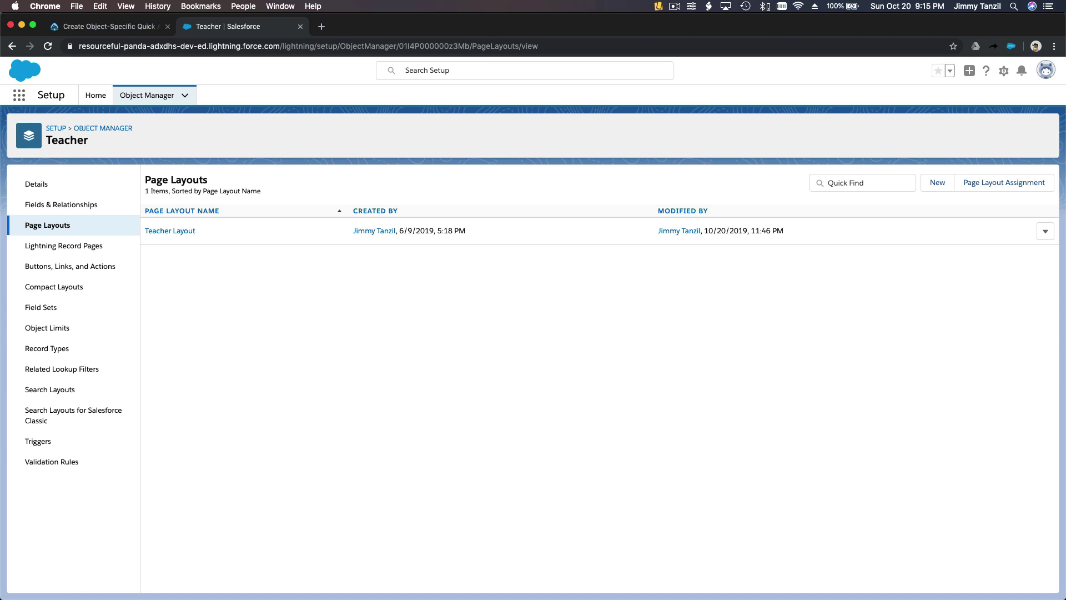
# Switch to the mirrored phone in Reflector 3, open the recent teacher's record in Salesforce, and start its New Parent Teacher Meeting action.
pyautogui.press('super+Tab')
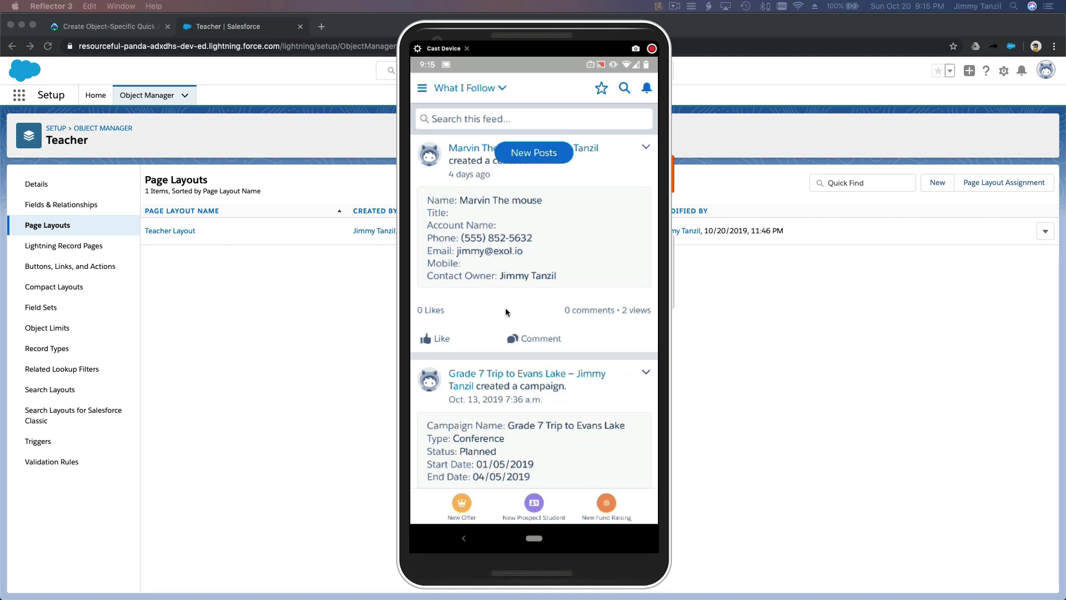
pyautogui.click(423, 88)
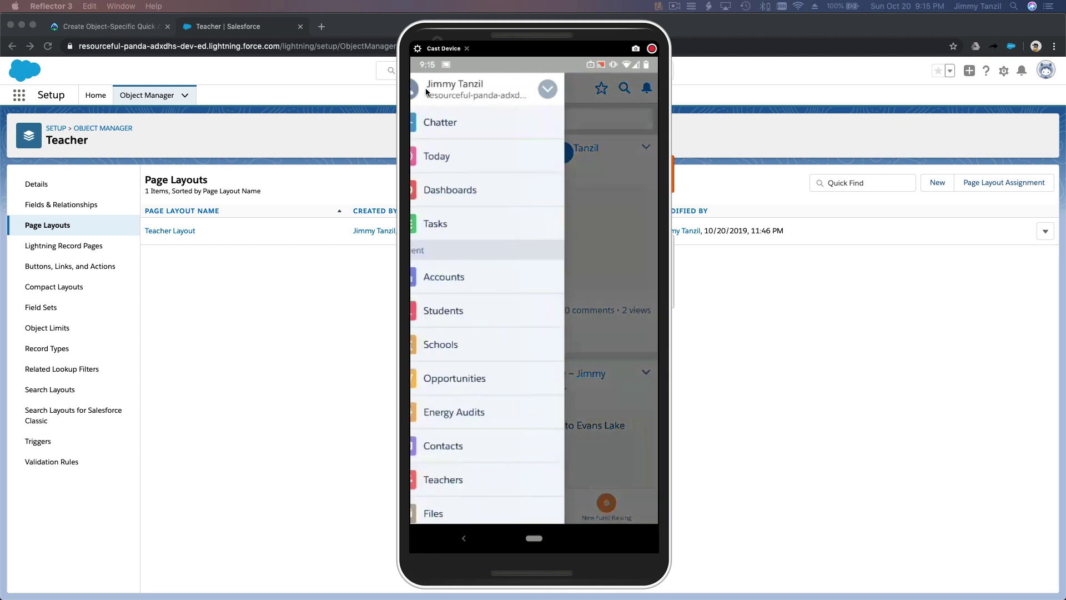
pyautogui.scroll(-3, 427, 91)
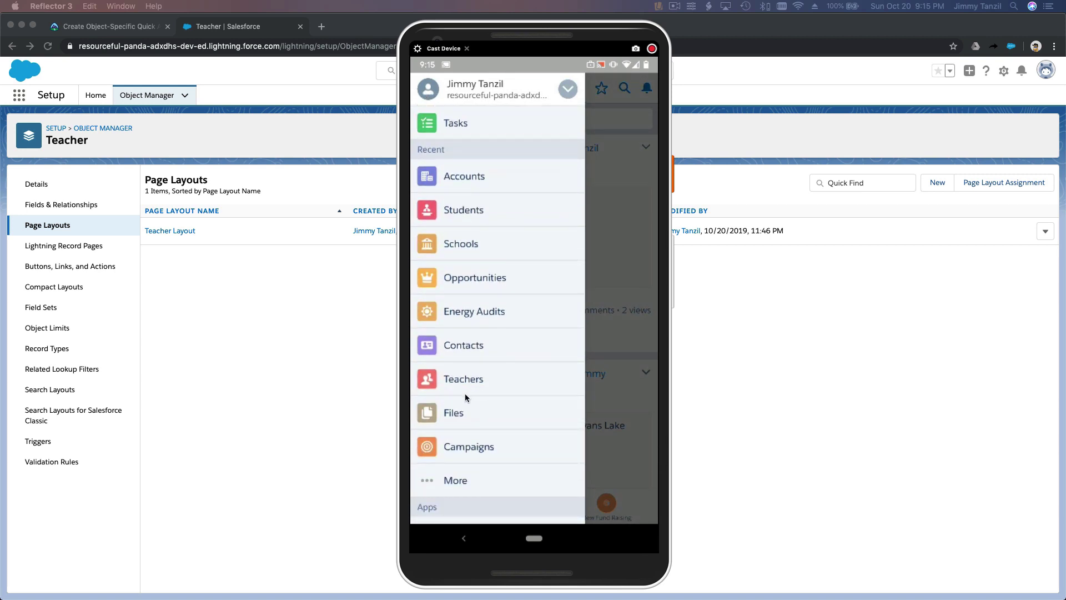
pyautogui.click(457, 383)
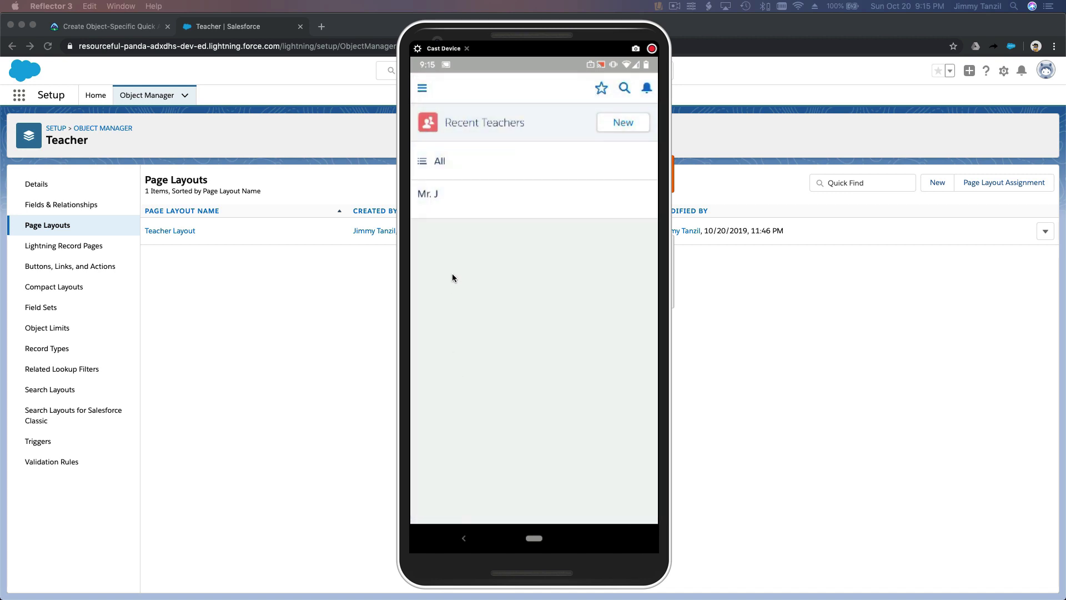
pyautogui.click(450, 204)
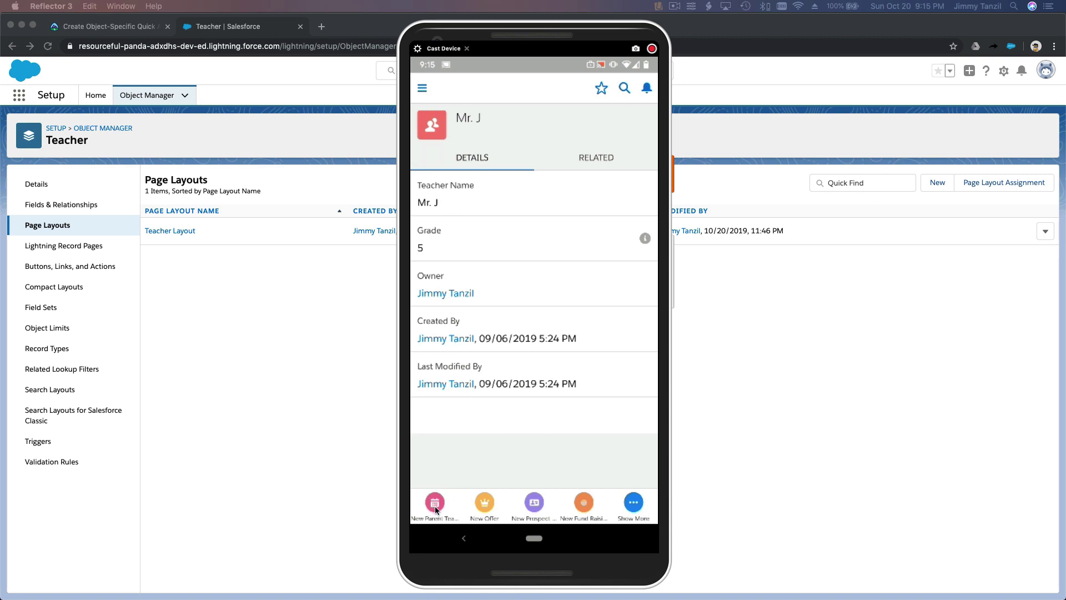
pyautogui.click(436, 507)
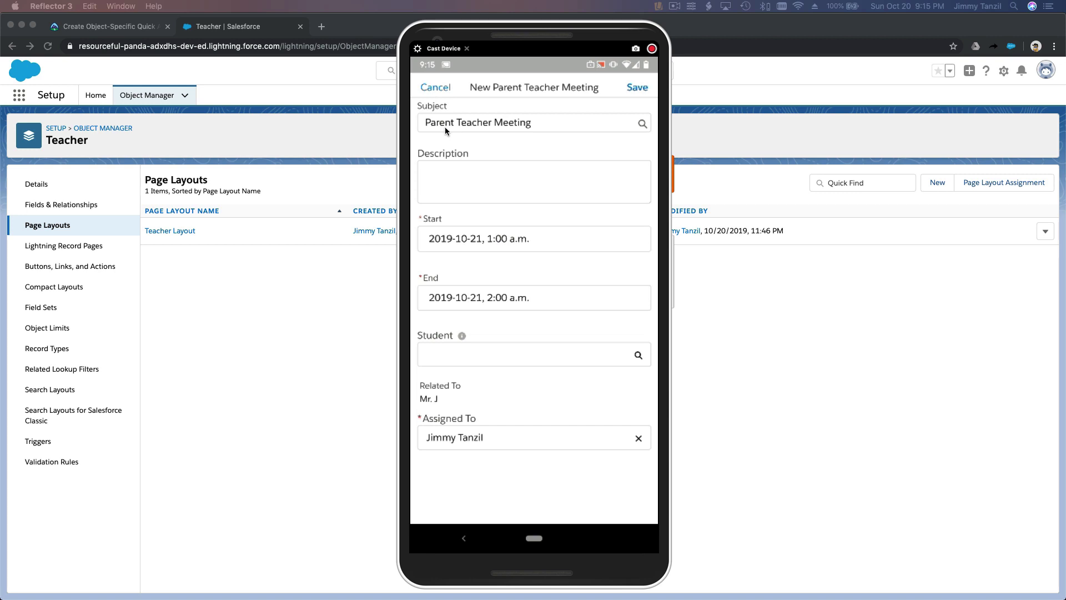
# Describe the meeting as a meetup with the student's parent, schedule it for 2019-11-21, 1:00 p.m. to 2:00 p.m., select the student, and save.
pyautogui.click(520, 180)
pyautogui.write('M')
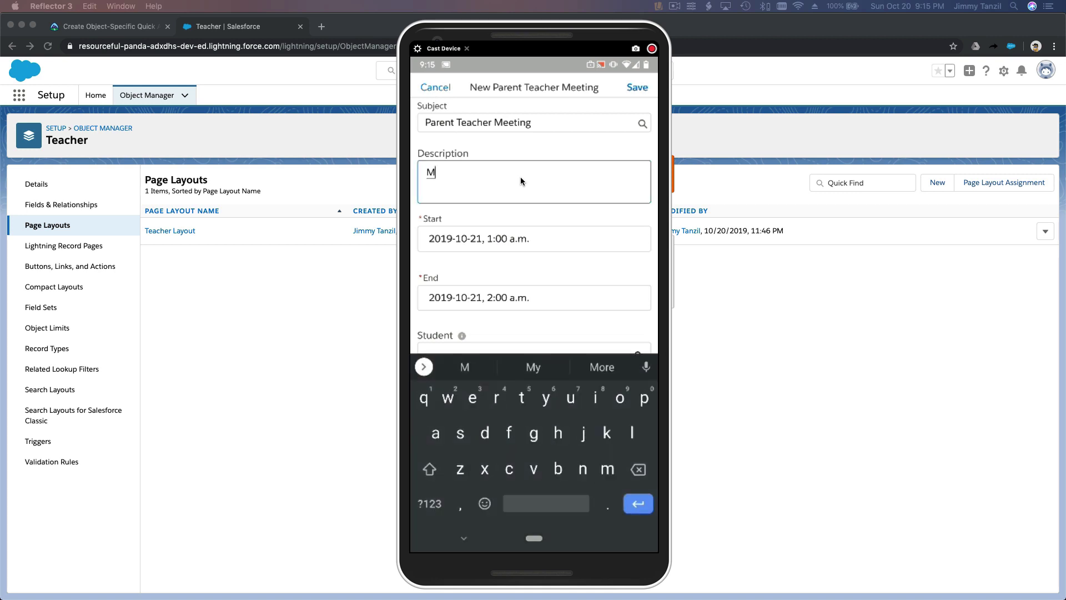
pyautogui.write('eetup w')
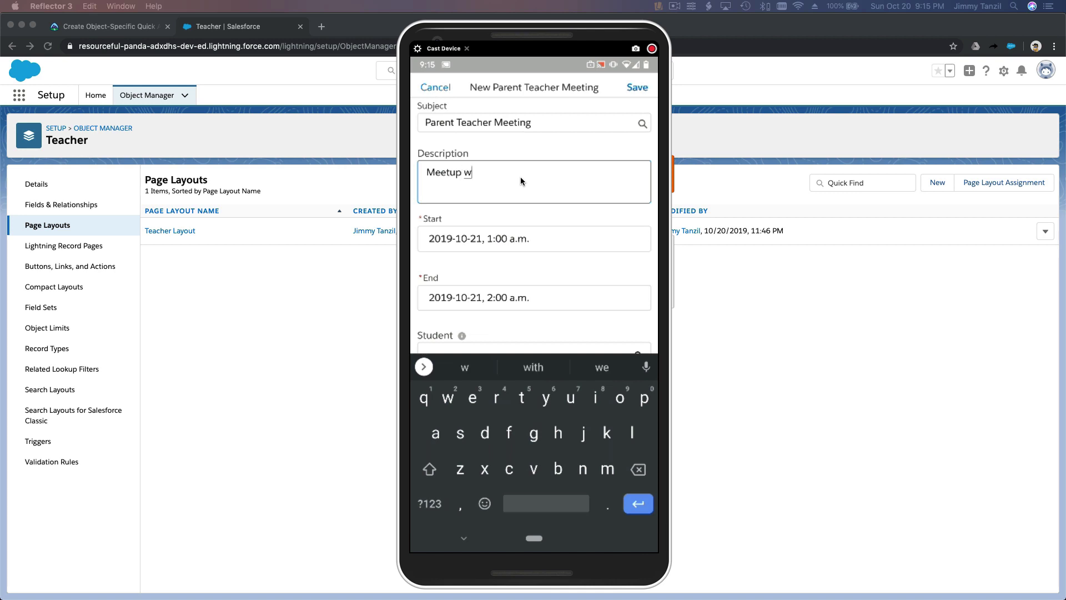
pyautogui.write('ith')
pyautogui.press('shift')
pyautogui.write('Re')
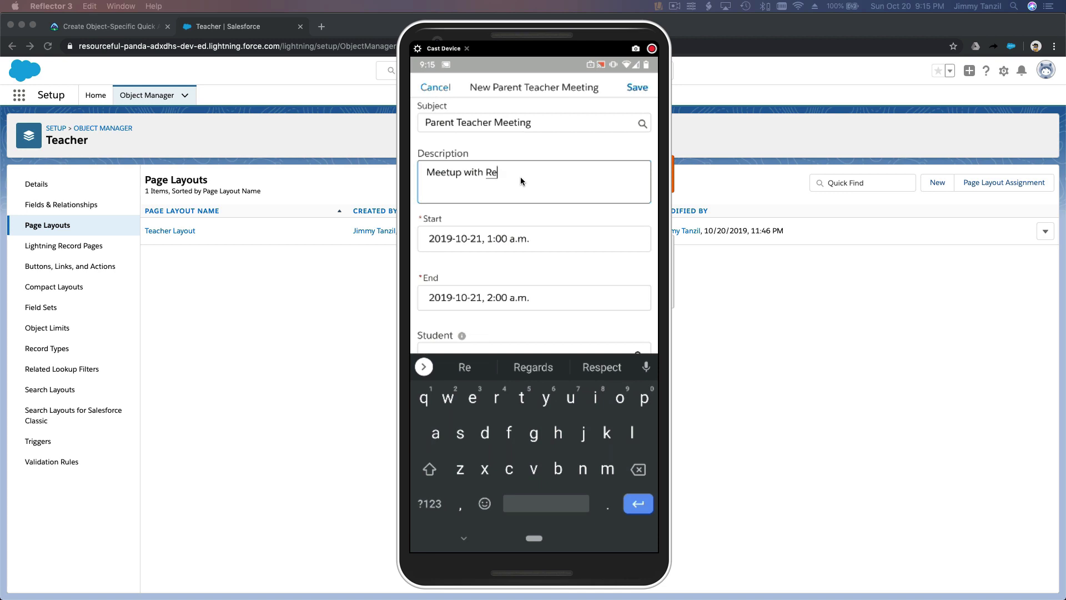
pyautogui.write('becca')
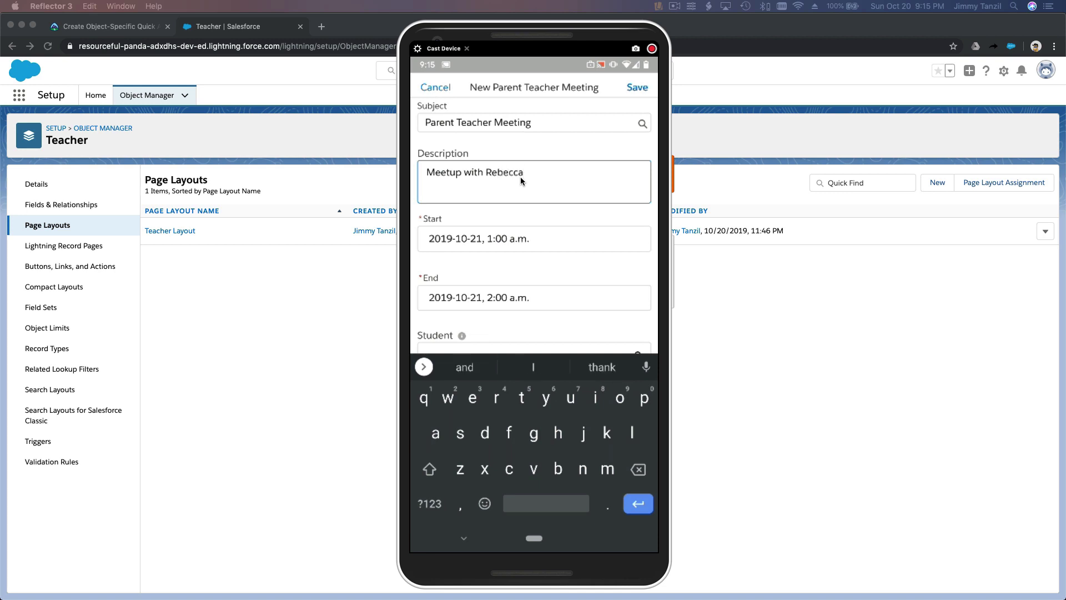
pyautogui.click(429, 504)
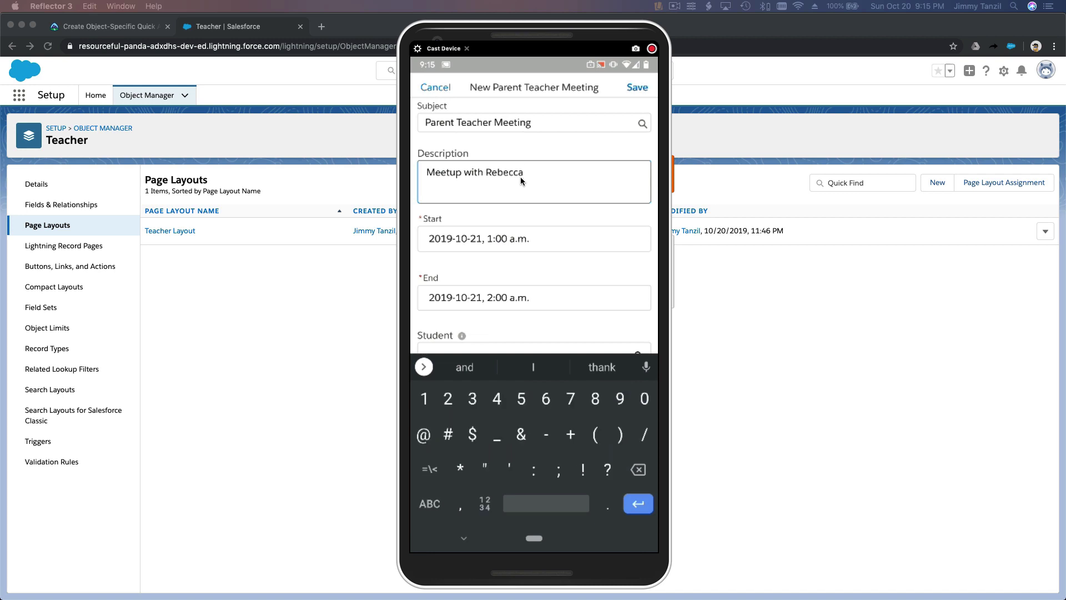
pyautogui.write("'s ")
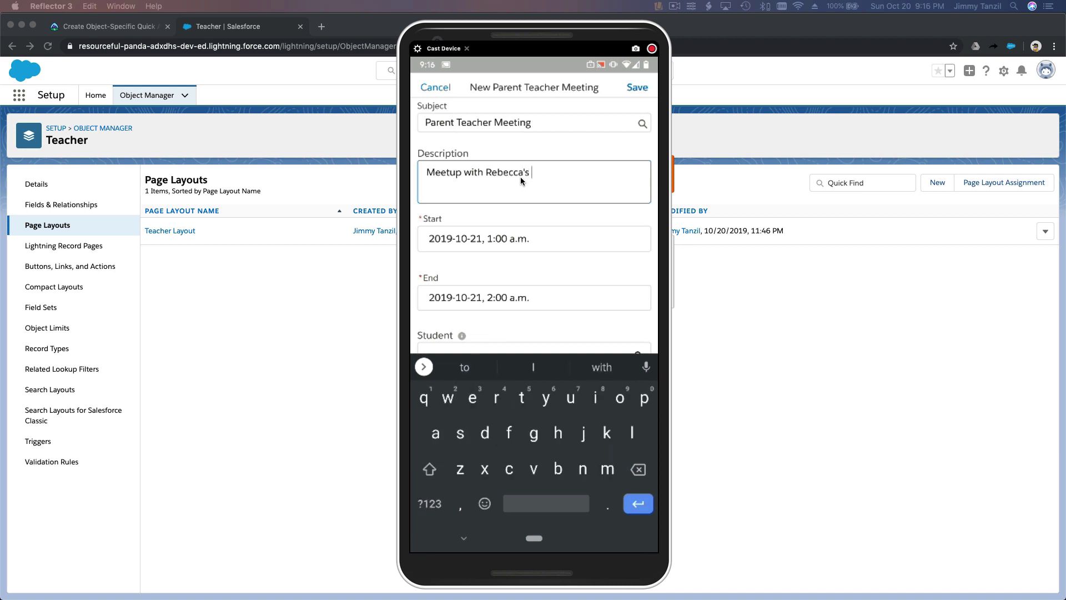
pyautogui.write('parent')
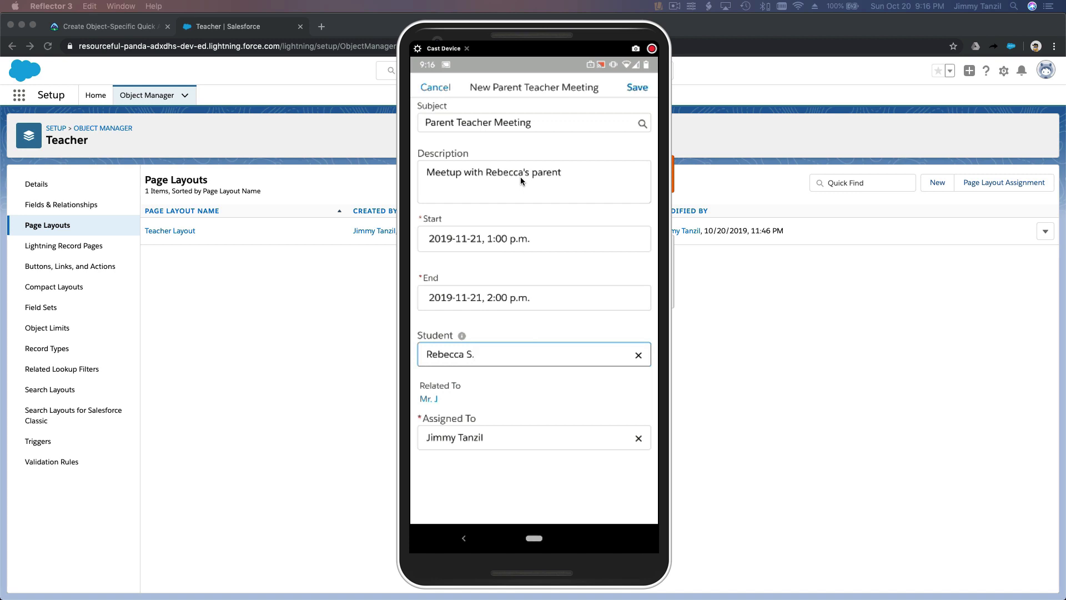
pyautogui.click(634, 86)
pyautogui.click(635, 86)
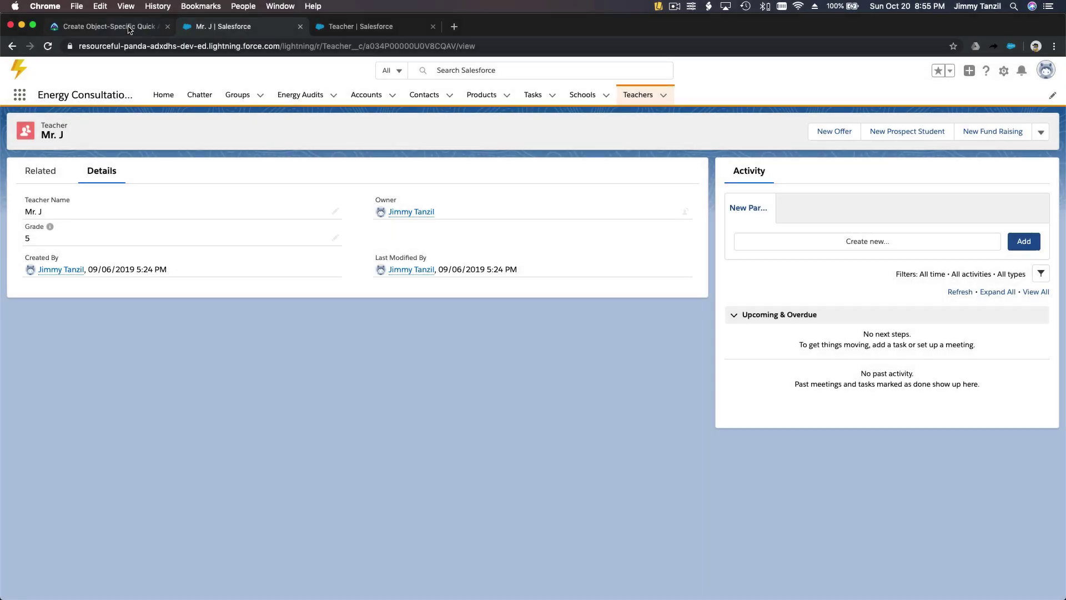
# Switch to the Create Object-Specific Quick Actions unit in Trailhead and review its introduction, DreamHouse scenario and Lay the Groundwork instructions.
pyautogui.click(111, 27)
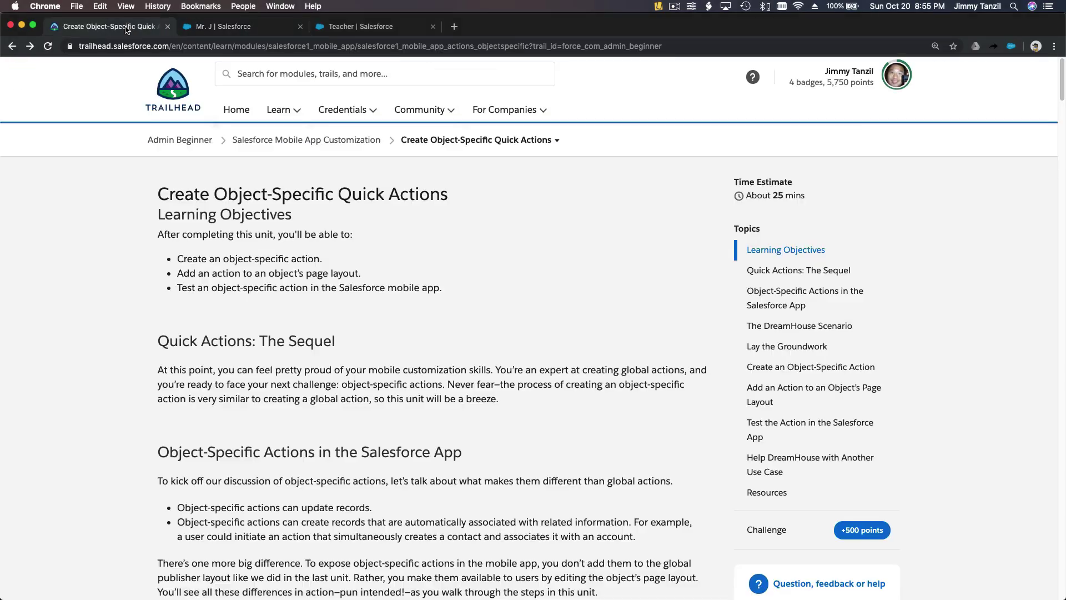
pyautogui.scroll(-3, 426, 299)
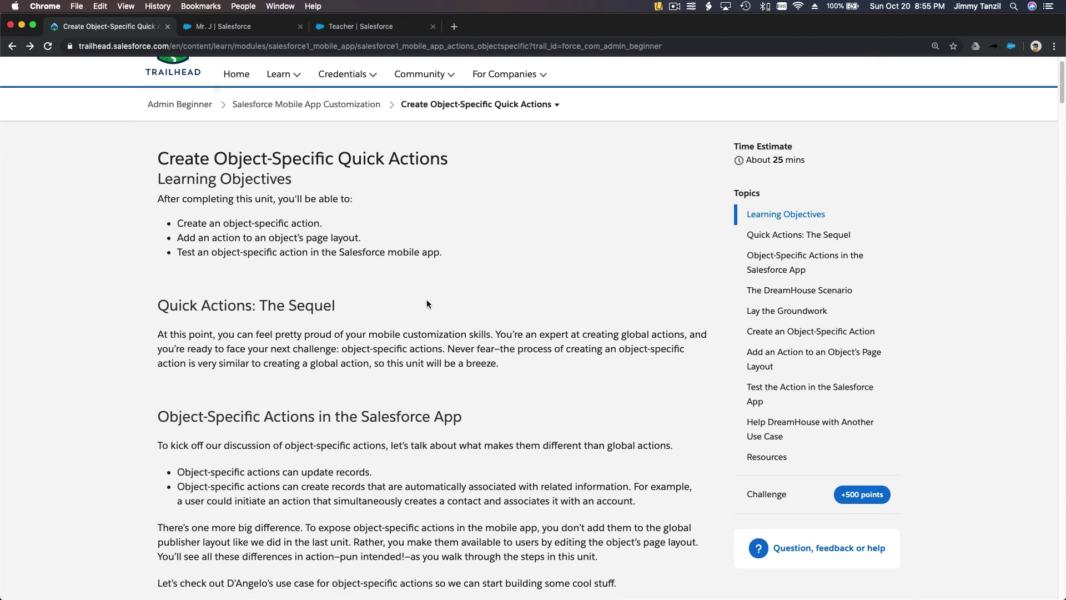
pyautogui.scroll(-8, 427, 301)
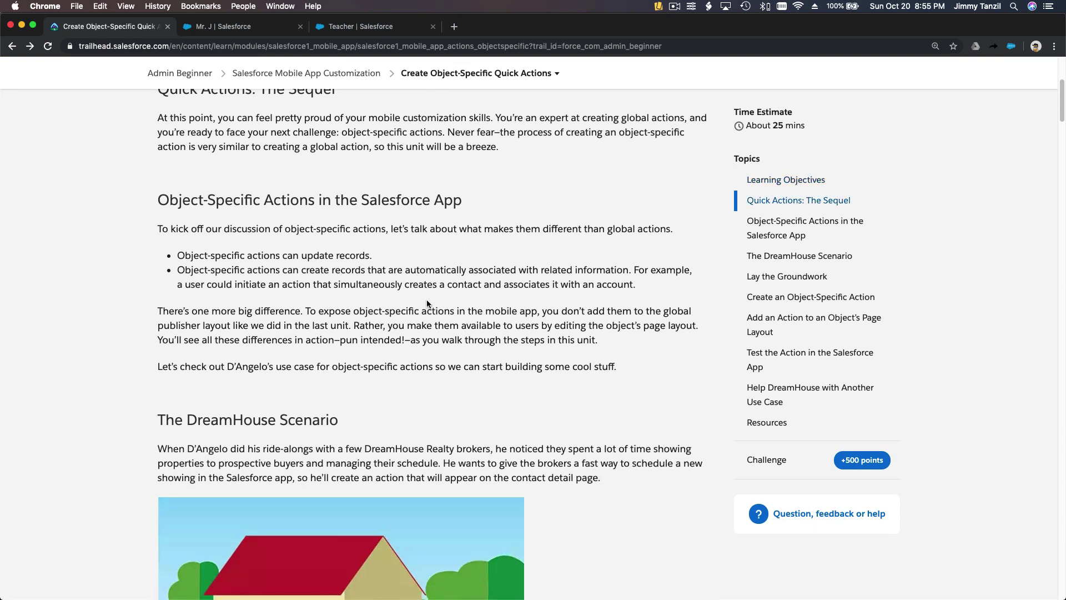
pyautogui.scroll(-5, 427, 303)
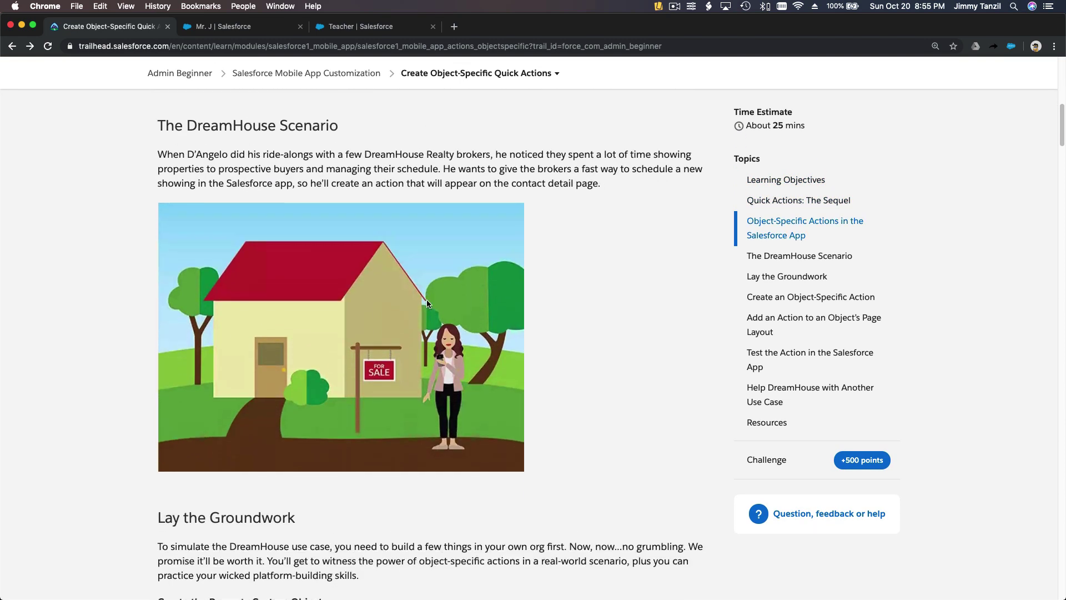
pyautogui.scroll(-11, 428, 303)
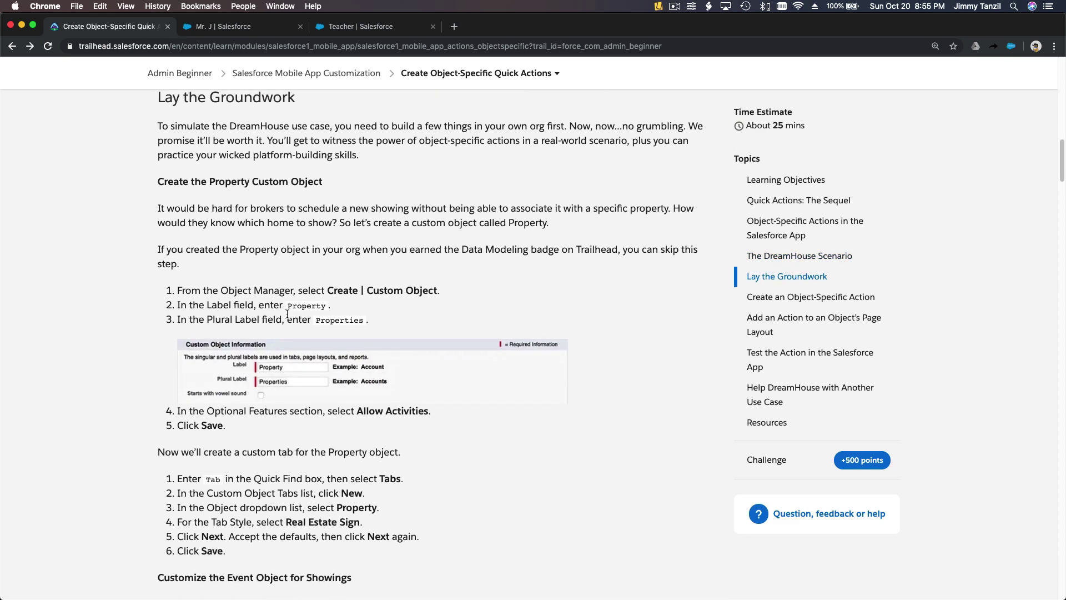
pyautogui.scroll(-3, 315, 305)
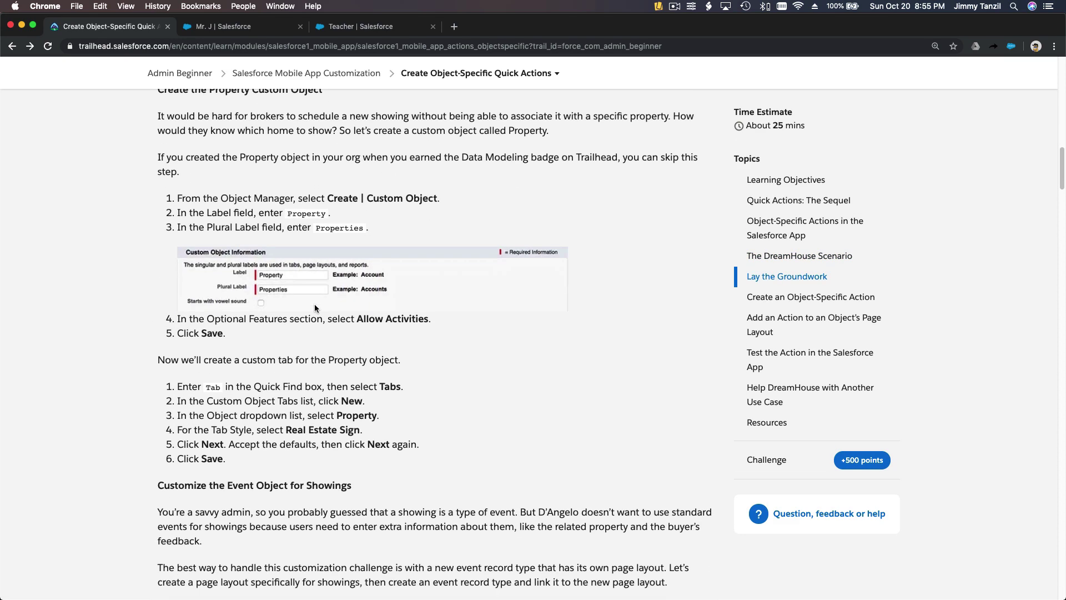
pyautogui.scroll(-5, 325, 226)
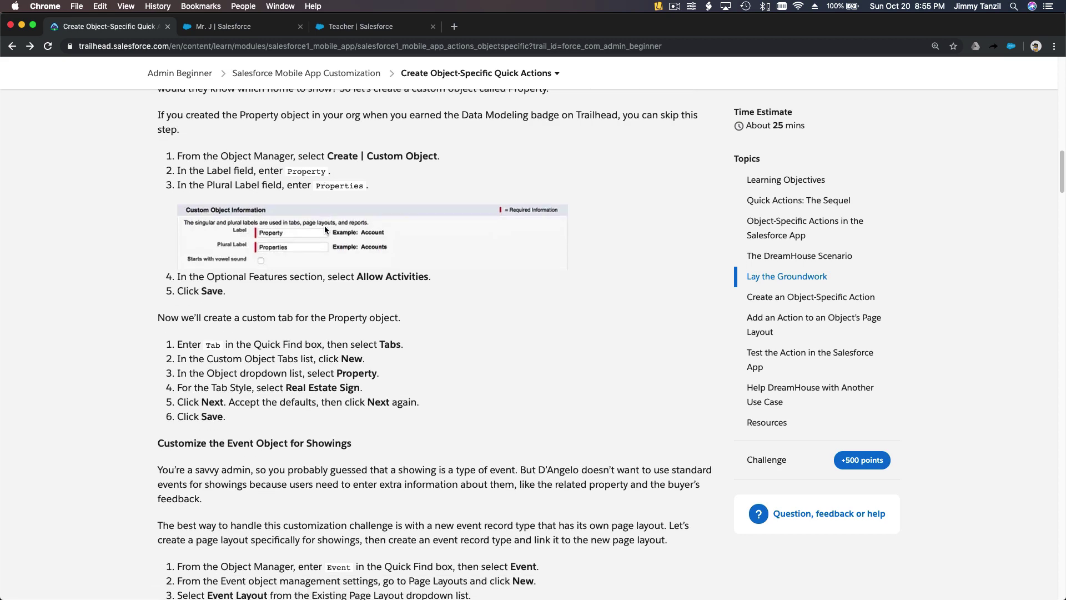
pyautogui.scroll(-2, 324, 226)
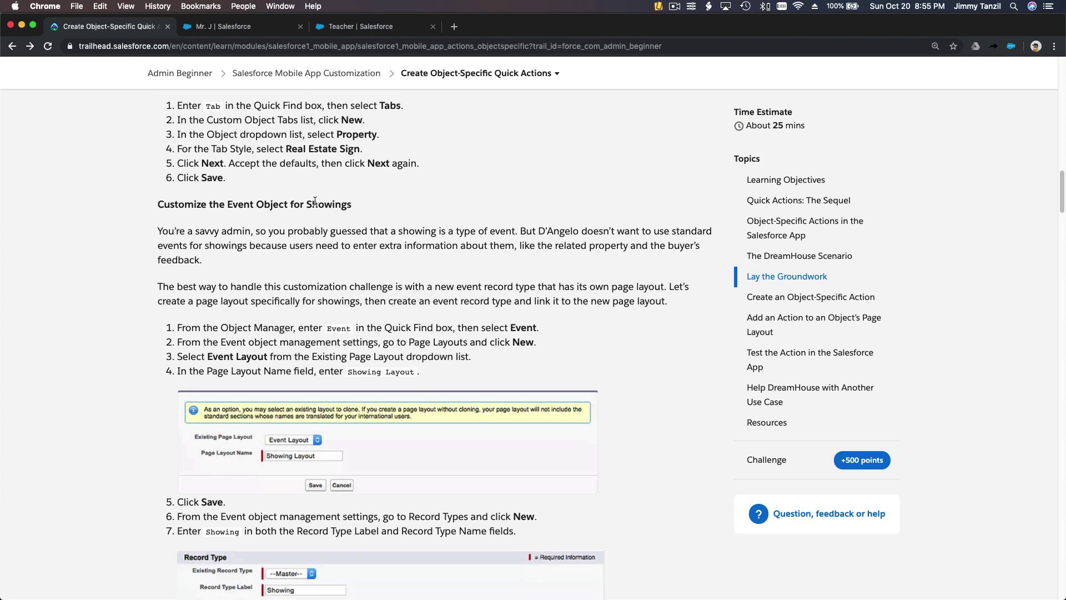
pyautogui.moveTo(307, 204); pyautogui.dragTo(350, 210)
pyautogui.scroll(-1, 321, 204)
pyautogui.scroll(-1, 320, 204)
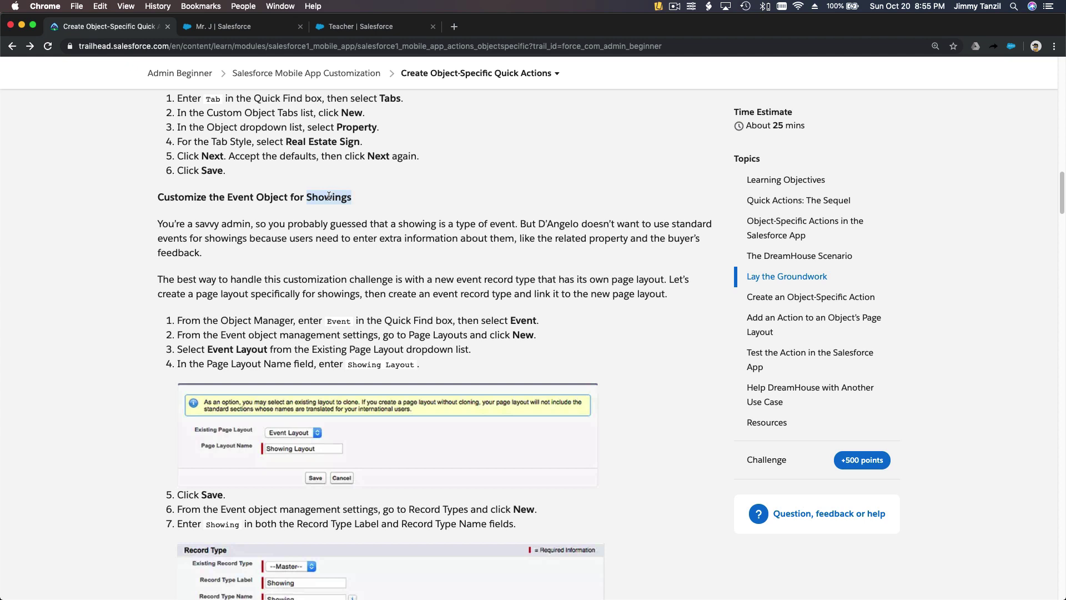
pyautogui.scroll(-3, 326, 211)
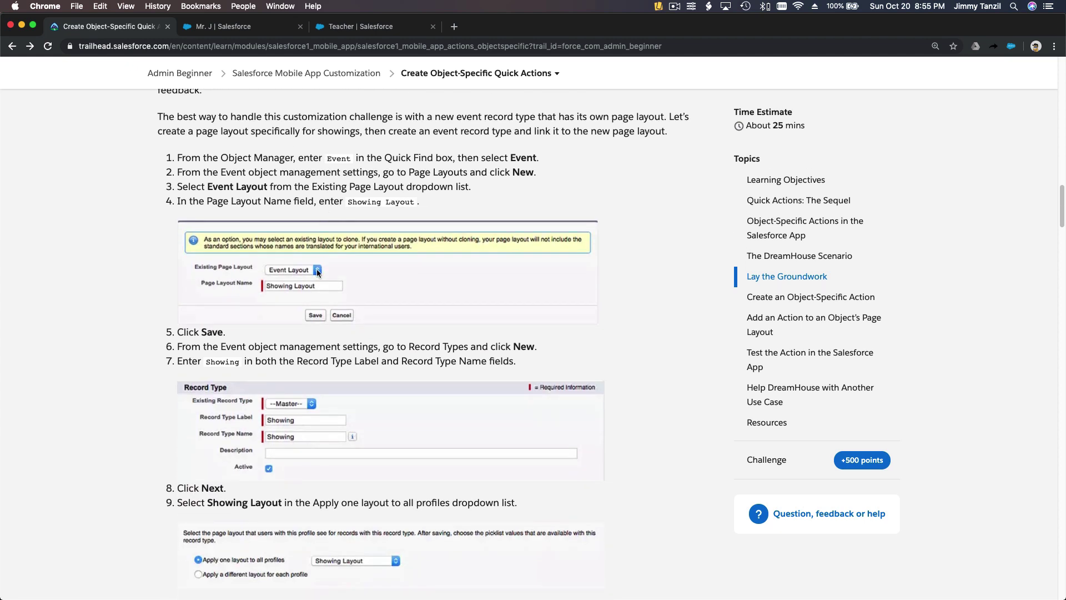
pyautogui.scroll(-2, 307, 275)
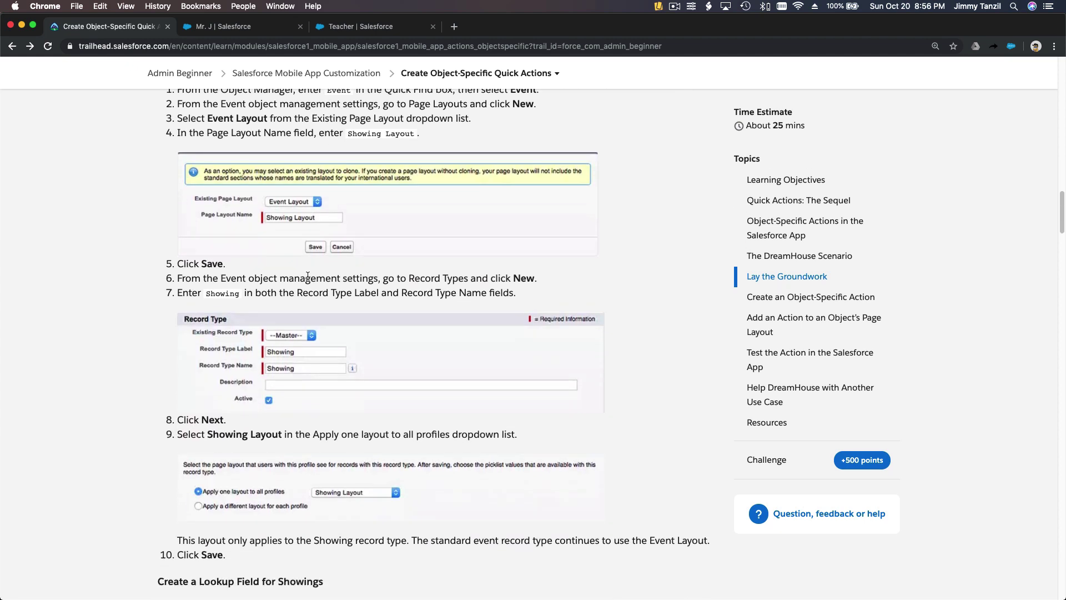
pyautogui.scroll(-6, 308, 274)
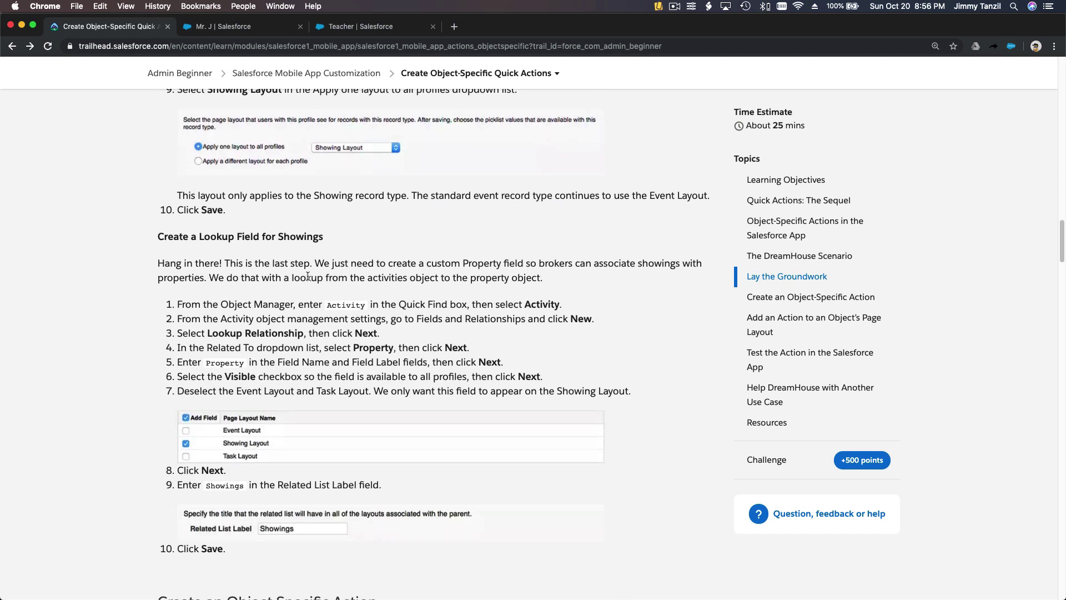
pyautogui.scroll(-3, 308, 277)
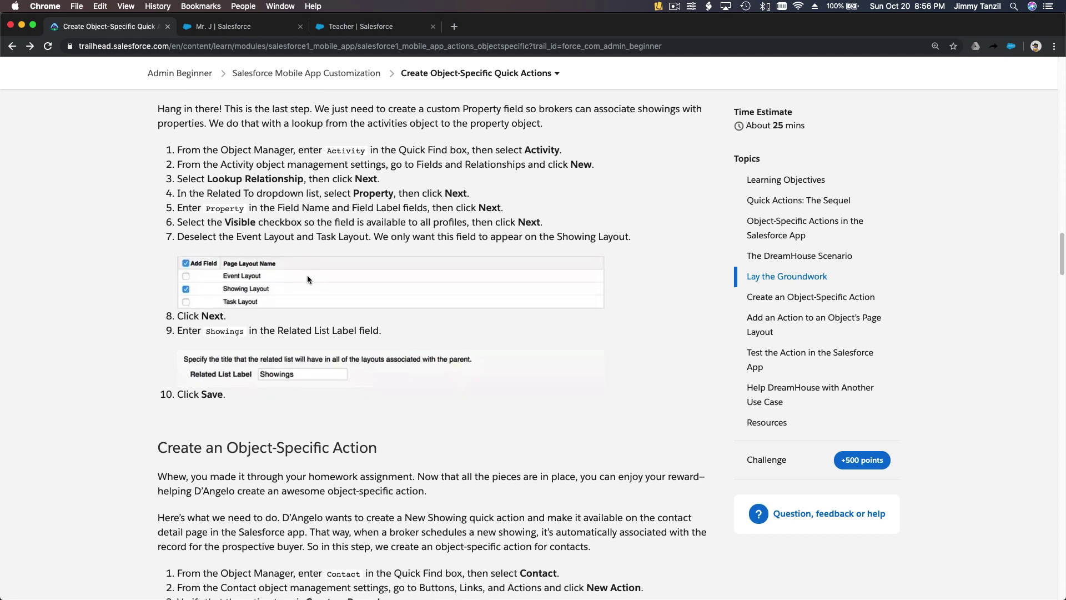
# Review the unit's remaining instructions on creating, adding and testing the New Showing action, the Feedback field use case, and the Hands-on Challenge.
pyautogui.scroll(-7, 308, 275)
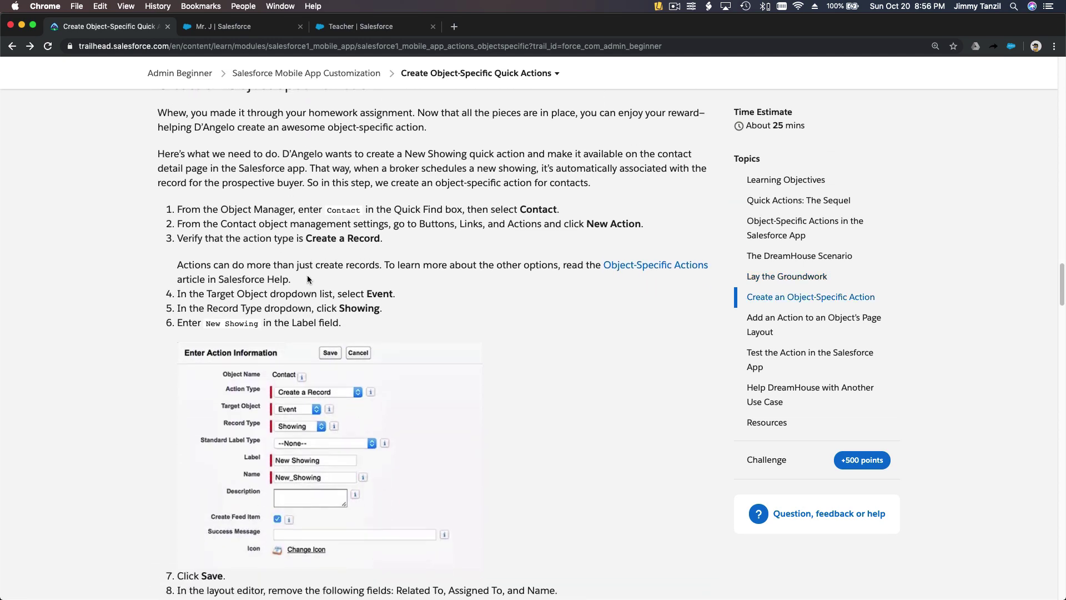
pyautogui.scroll(-5, 314, 324)
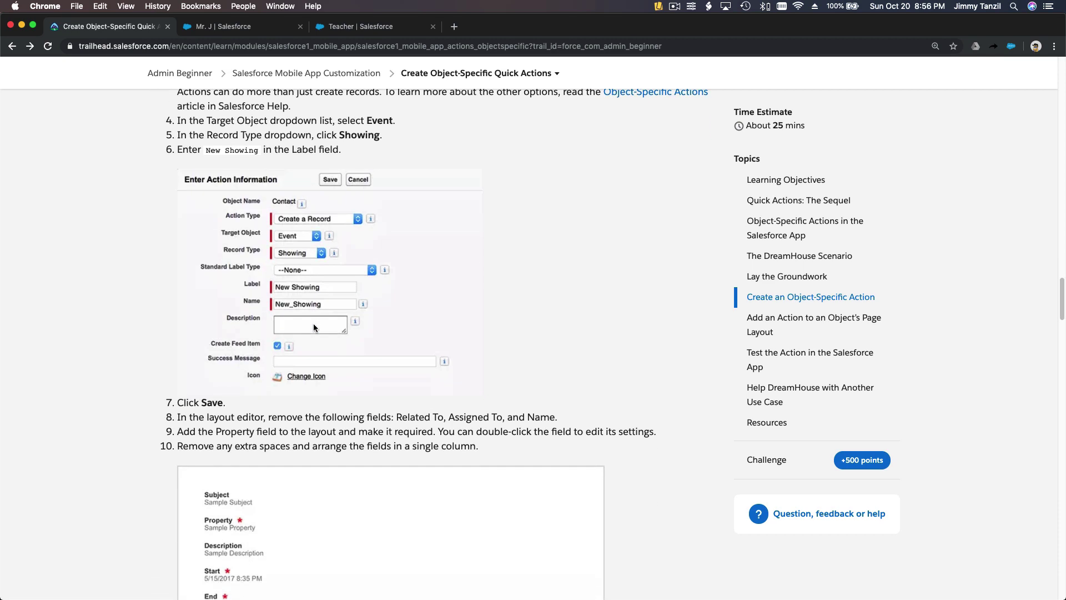
pyautogui.scroll(-9, 289, 333)
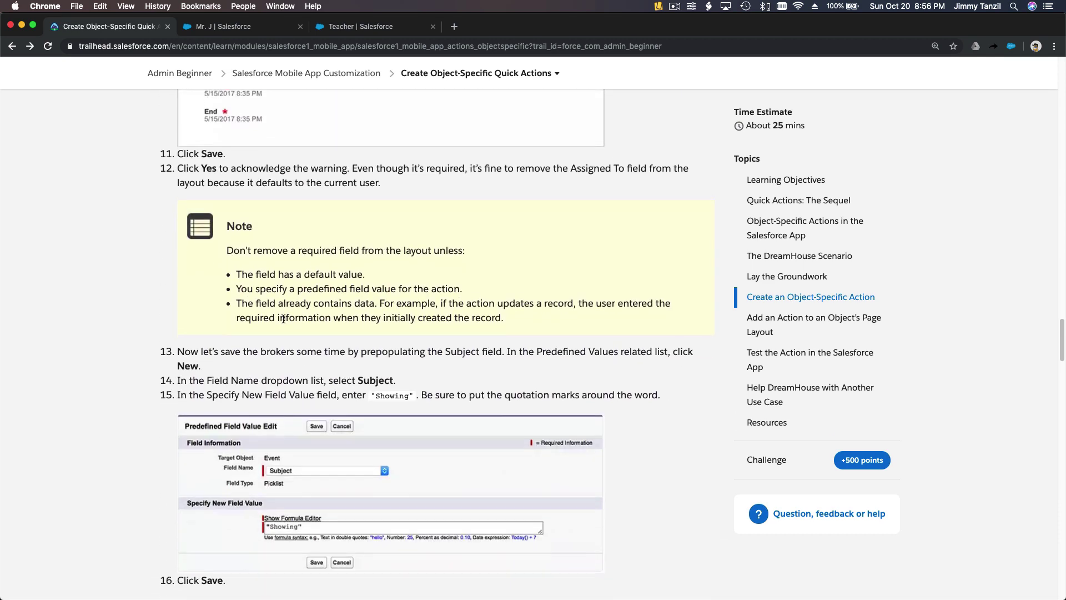
pyautogui.scroll(-5, 283, 333)
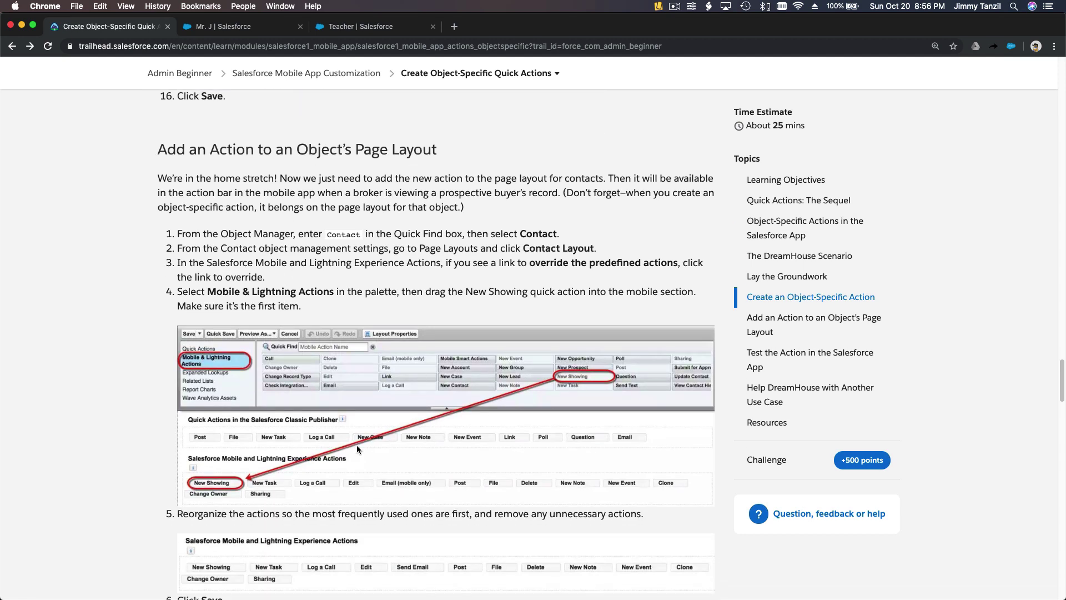
pyautogui.scroll(-7, 357, 445)
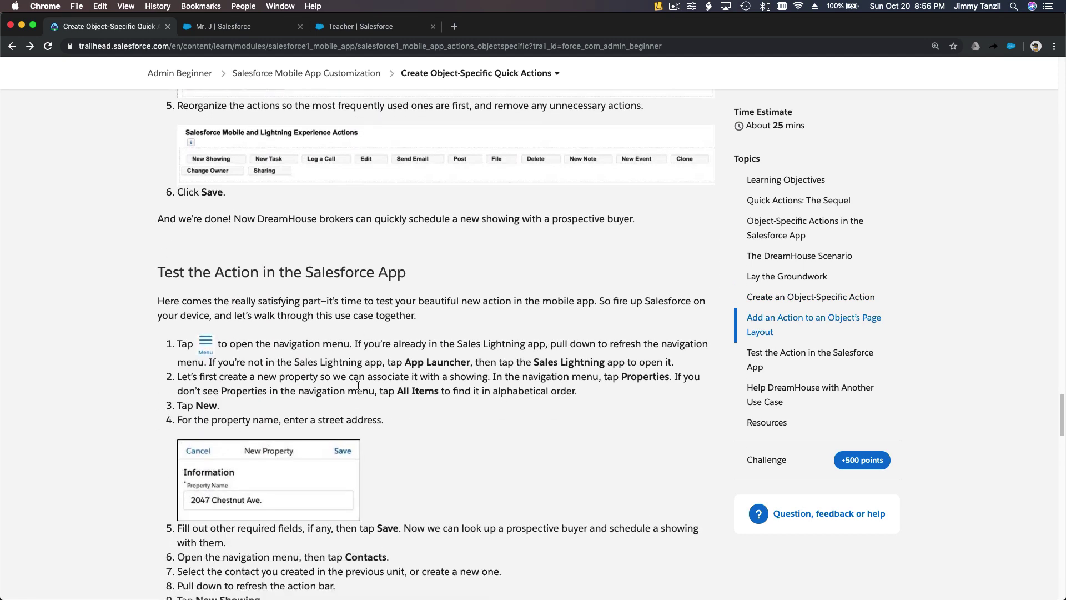
pyautogui.scroll(-2, 358, 385)
pyautogui.scroll(-4, 248, 404)
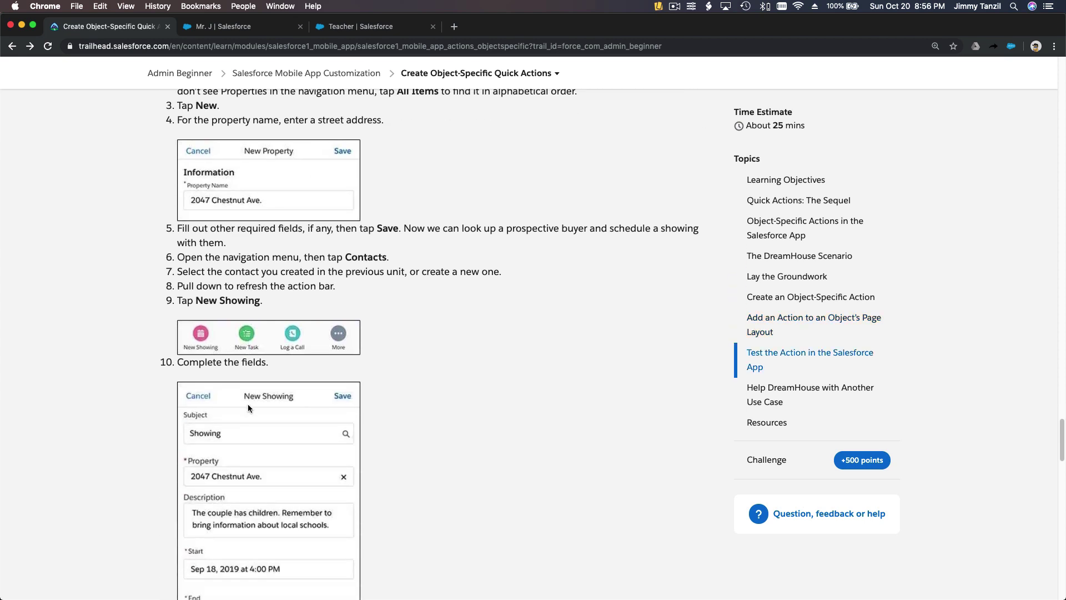
pyautogui.scroll(-4, 247, 404)
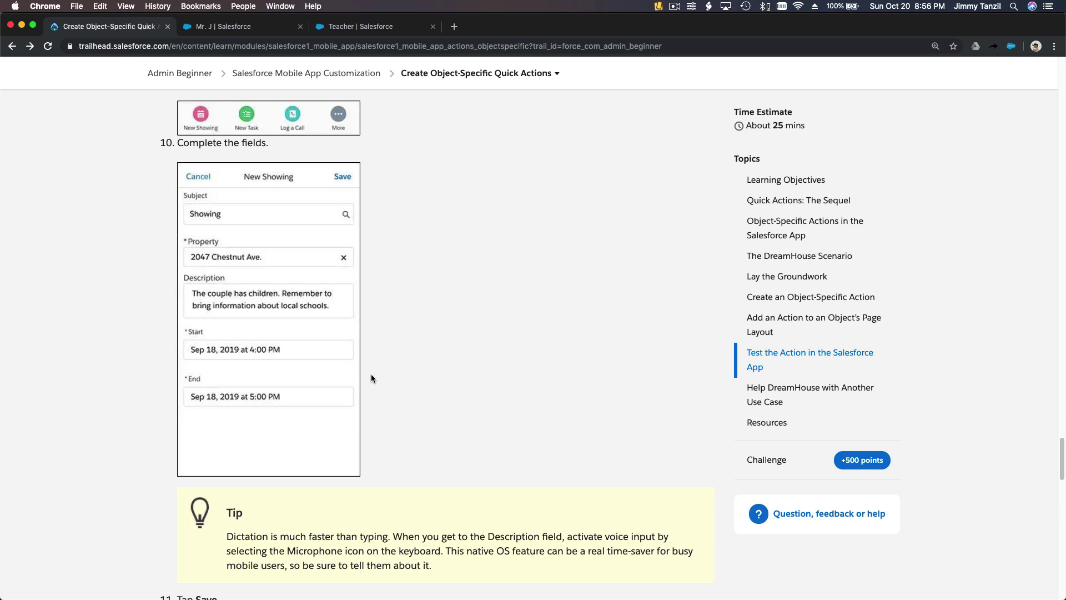
pyautogui.scroll(-3, 370, 375)
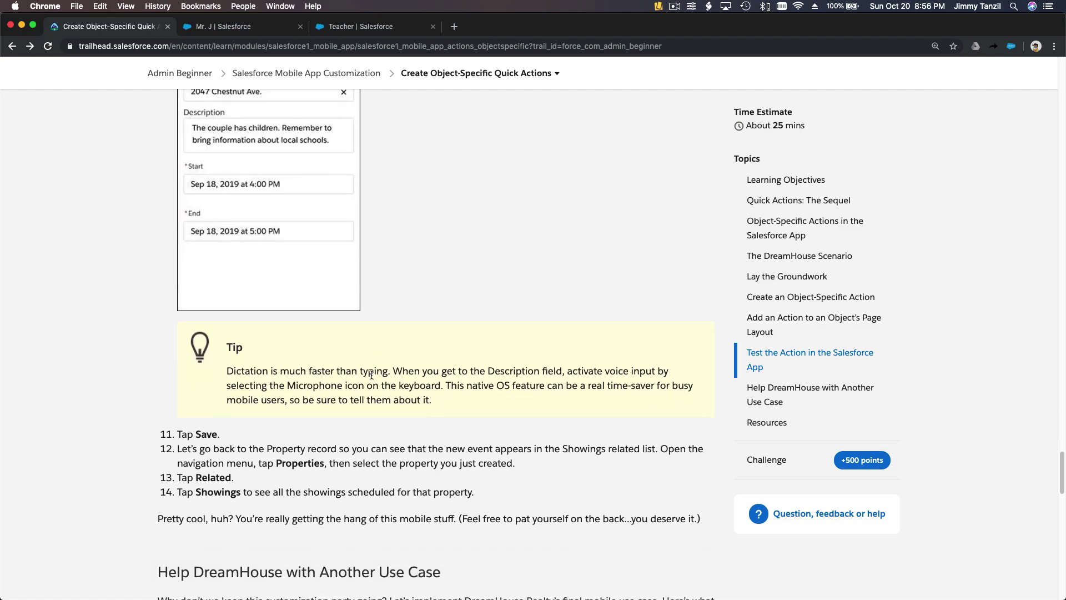
pyautogui.scroll(-9, 371, 374)
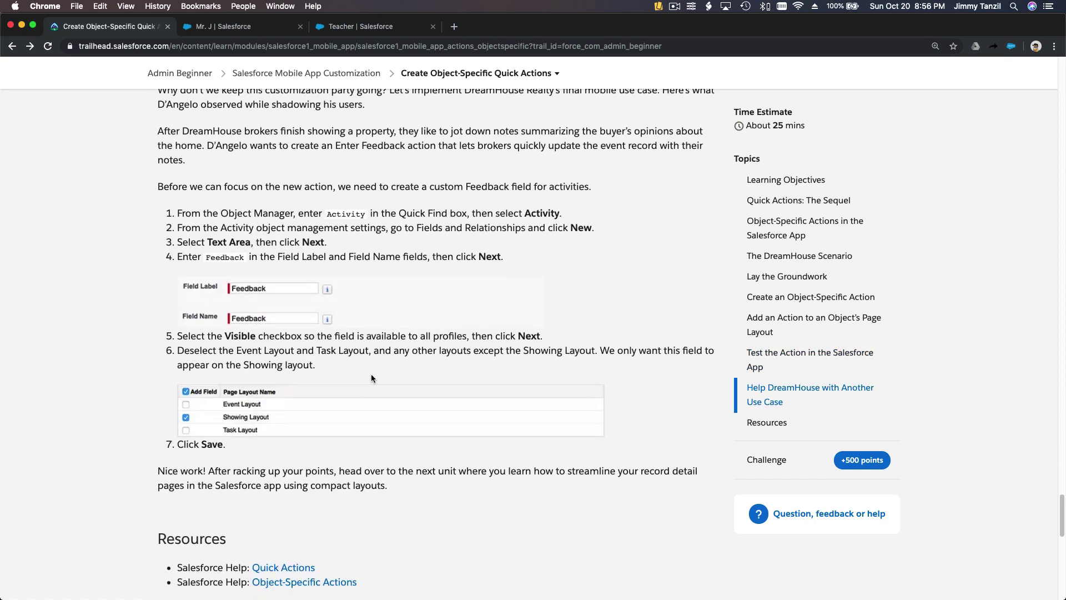
pyautogui.scroll(-10, 371, 374)
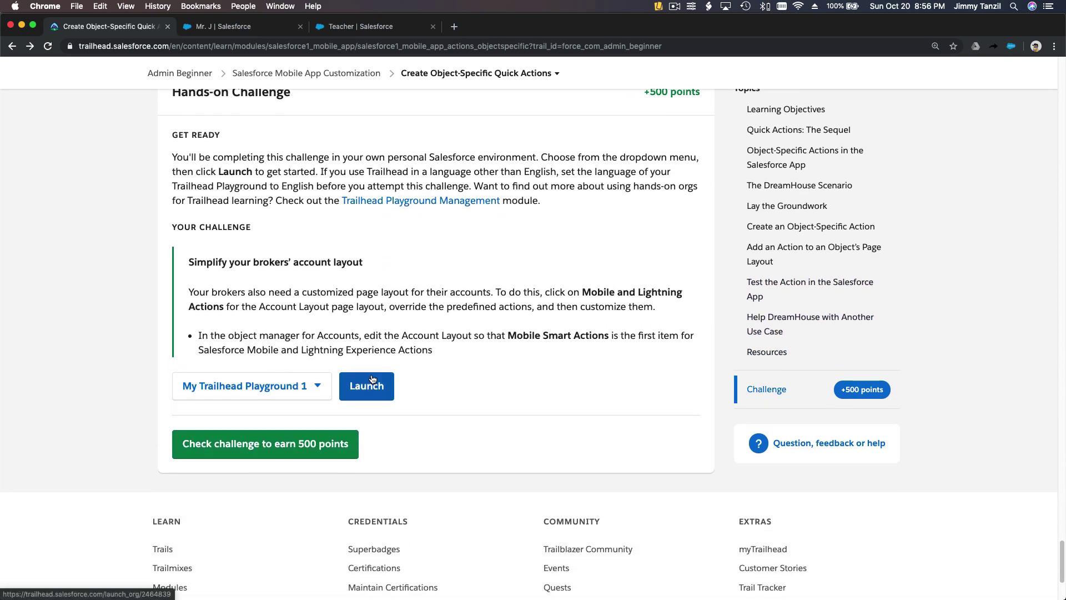
pyautogui.scroll(10, 371, 379)
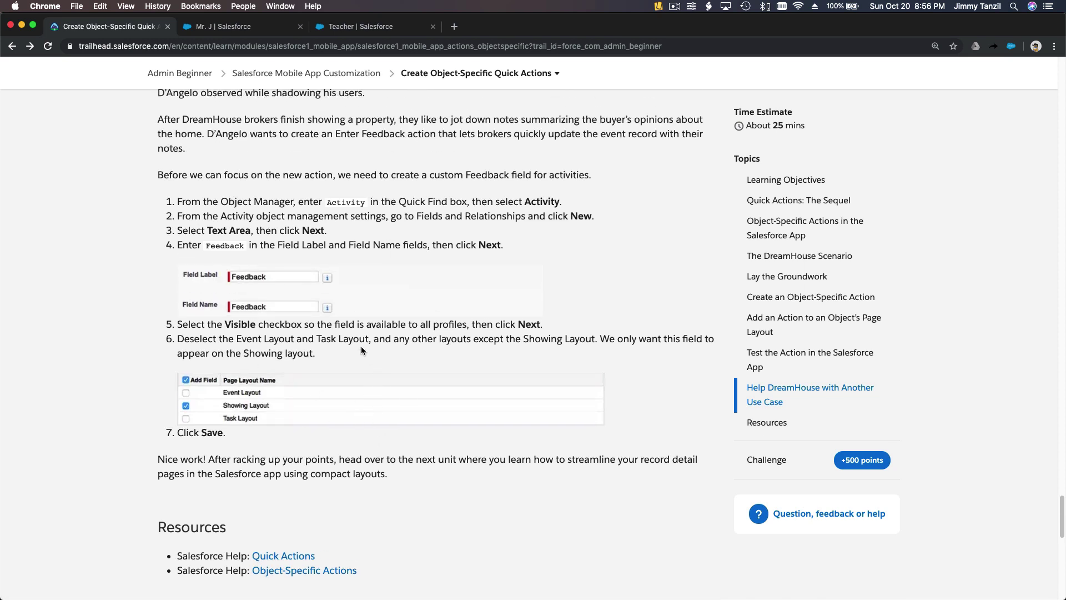
pyautogui.scroll(-5, 361, 350)
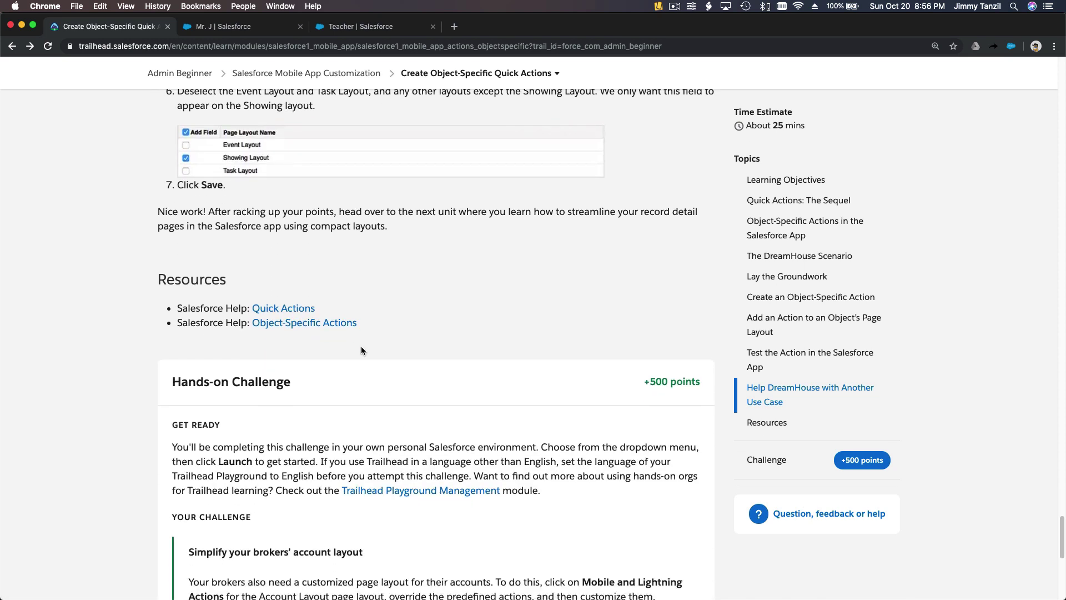
pyautogui.scroll(-5, 361, 350)
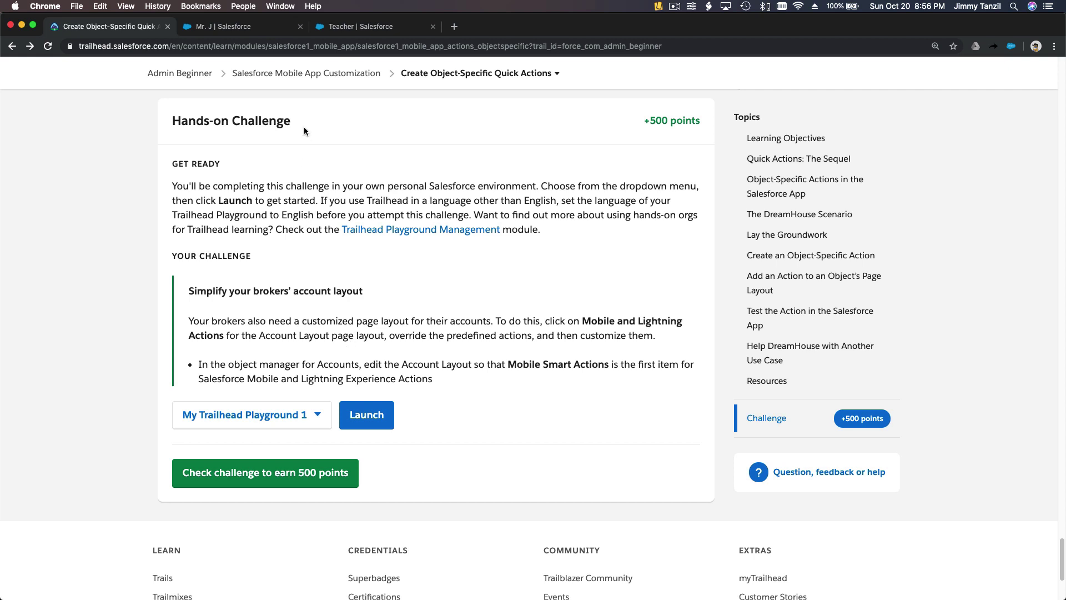
# Close the open teacher record's tab and open the Account object's page layouts in Object Manager within Salesforce Setup.
pyautogui.click(264, 31)
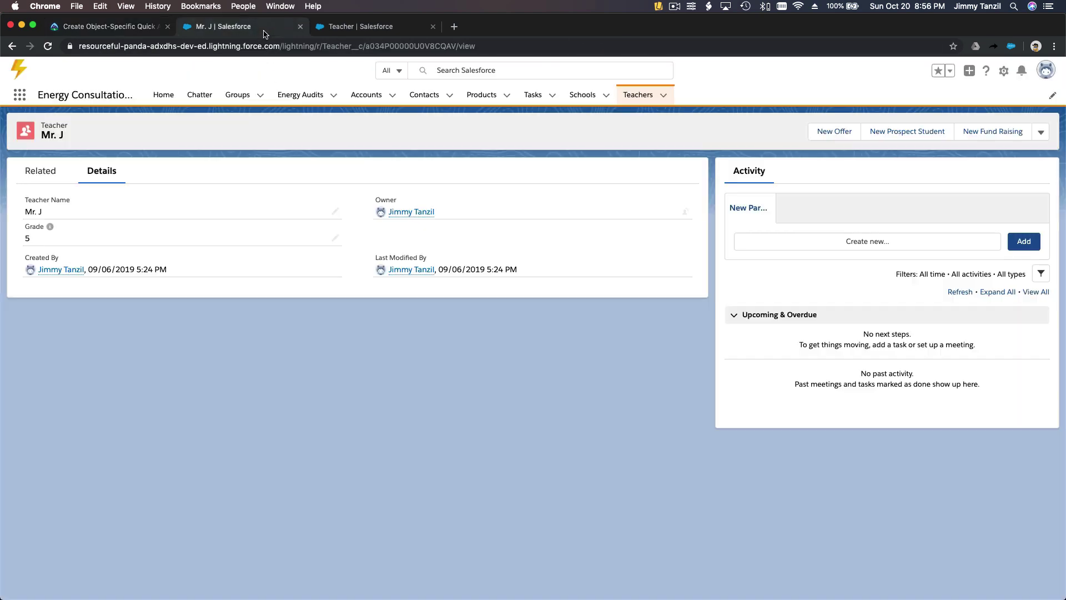
pyautogui.click(300, 27)
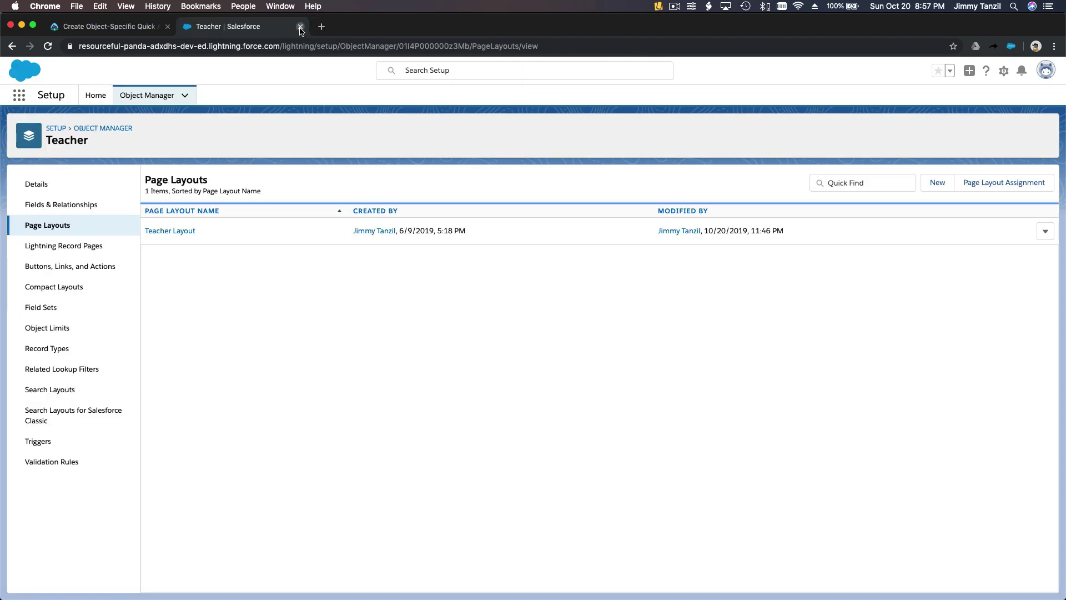
pyautogui.click(147, 95)
pyautogui.click(852, 135)
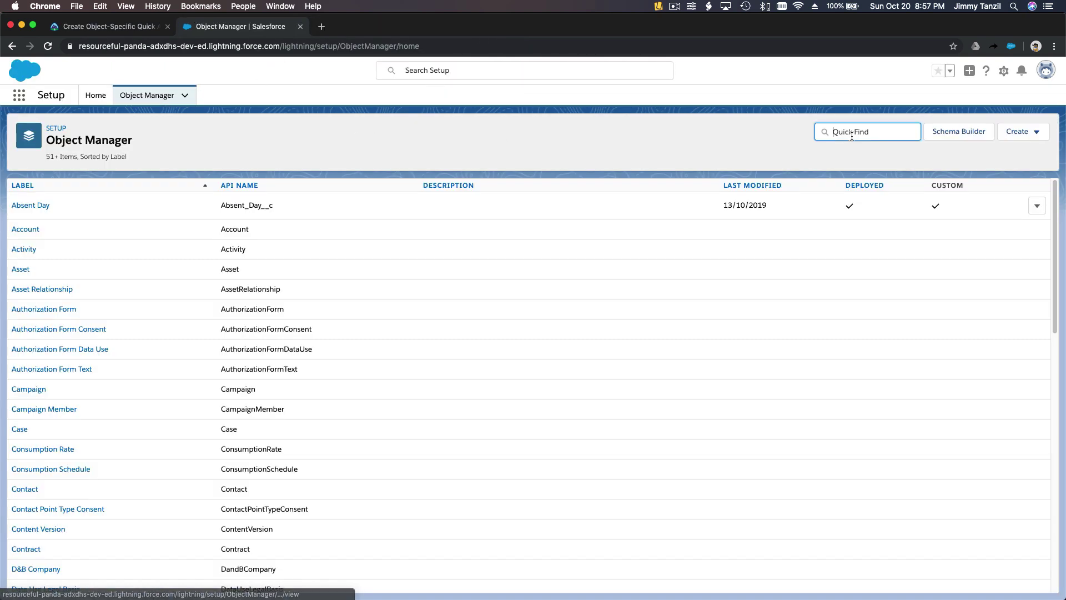
pyautogui.write('Account')
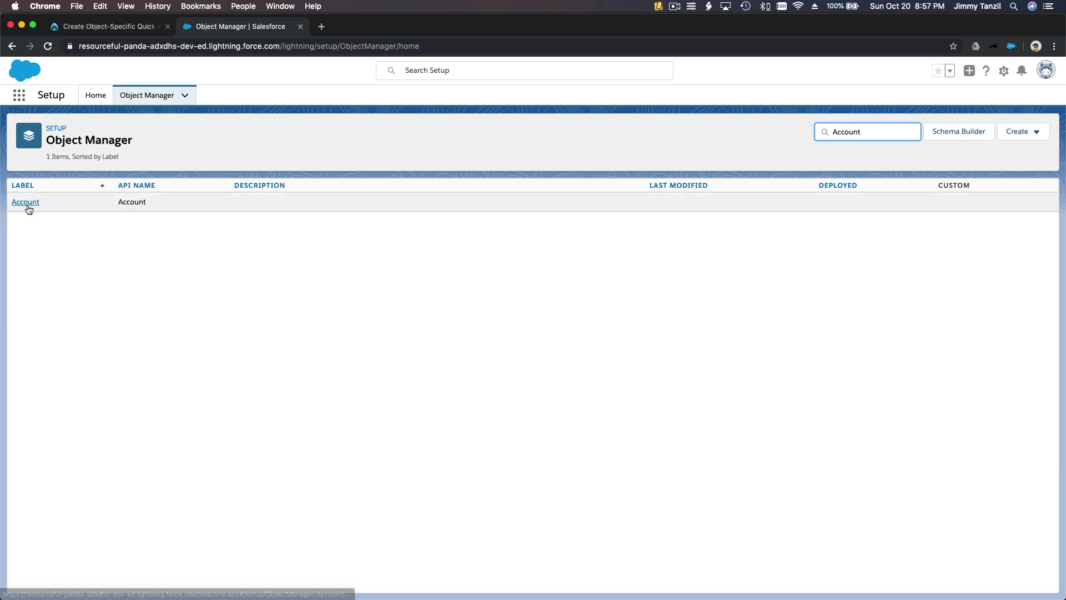
pyautogui.click(26, 204)
pyautogui.click(55, 226)
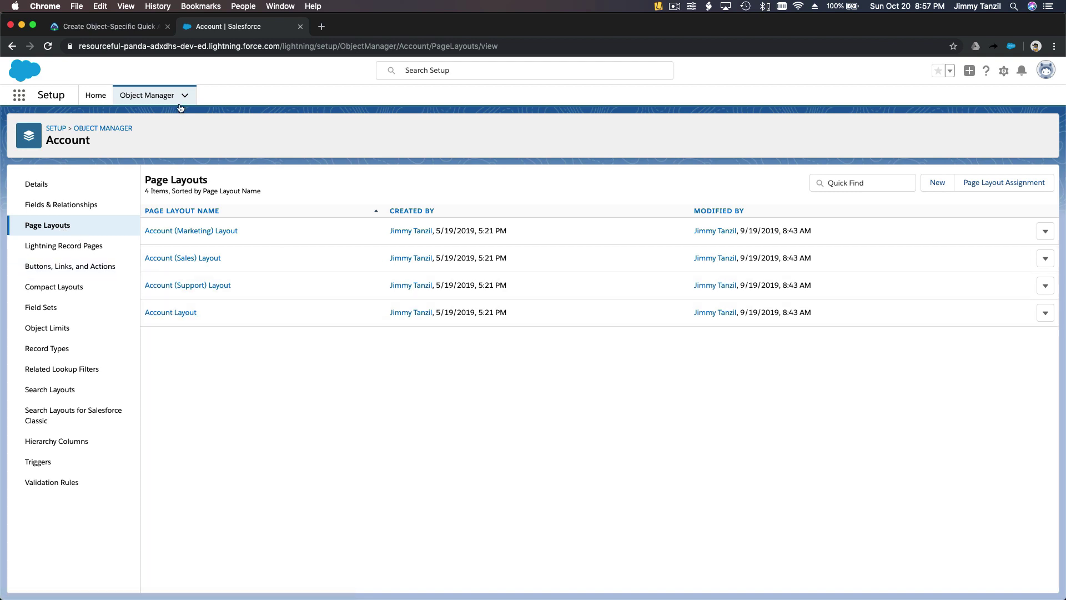
# Return to the Trailhead challenge and highlight Mobile Smart Actions in the Account Layout requirement.
pyautogui.click(113, 30)
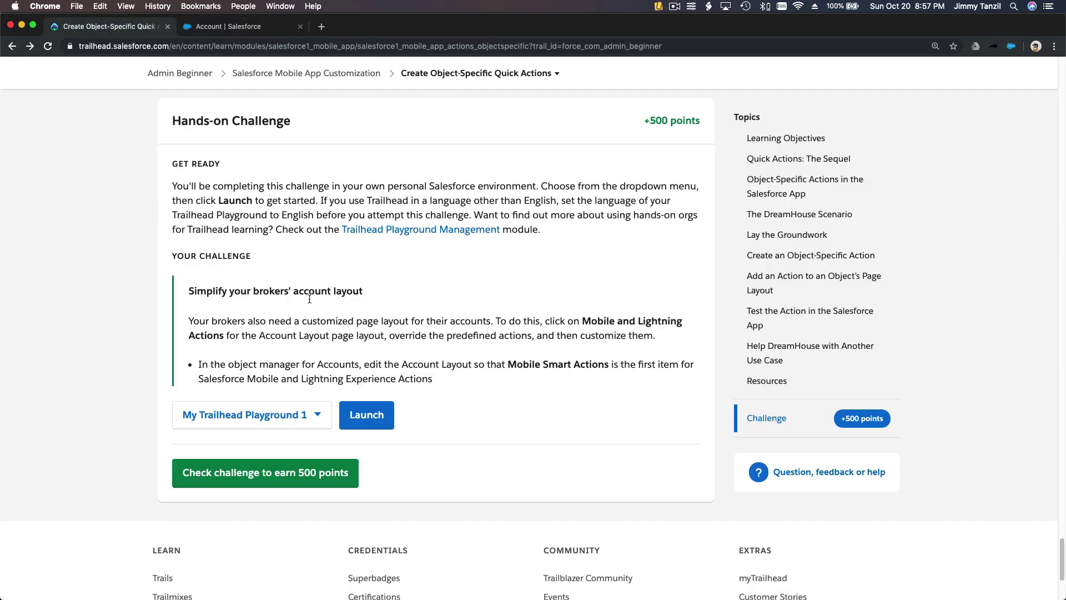
pyautogui.scroll(-1, 353, 353)
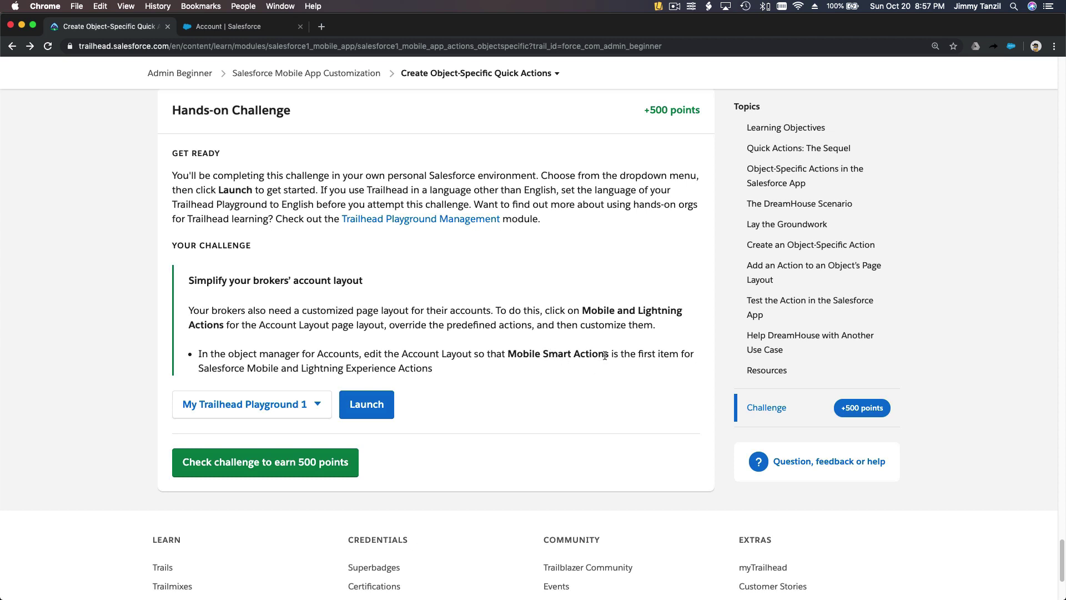
pyautogui.moveTo(609, 354); pyautogui.dragTo(511, 350)
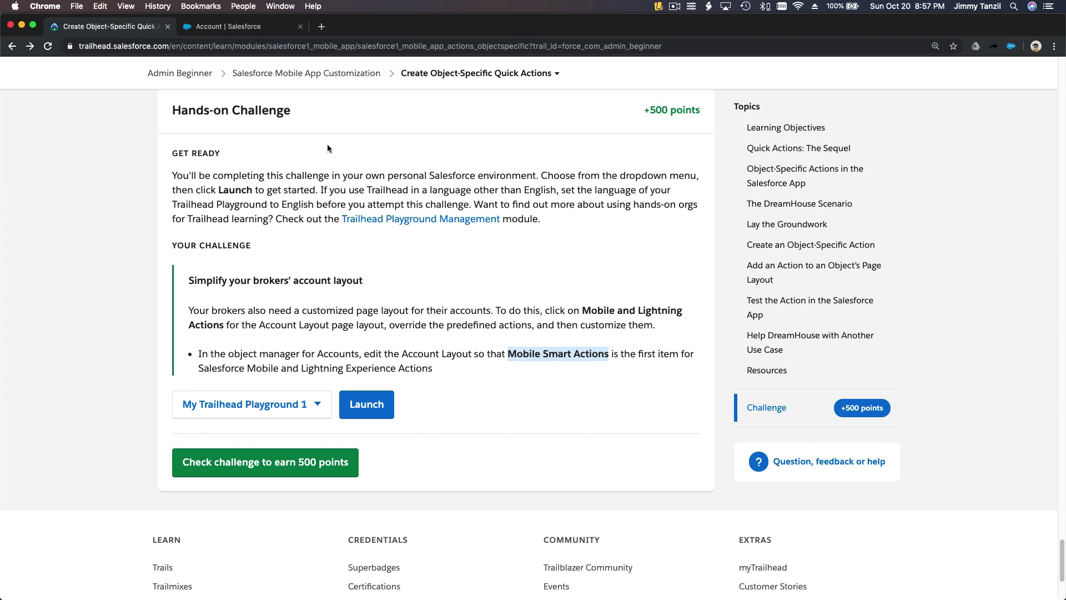
# Switch back to Salesforce Setup and open the Account Layout for editing.
pyautogui.click(234, 28)
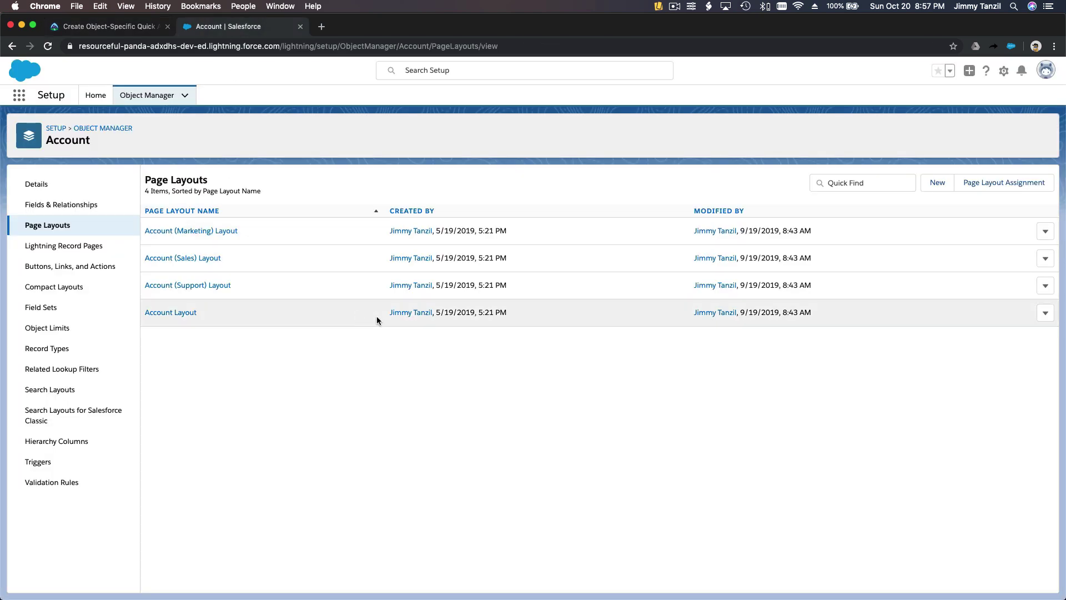
pyautogui.click(1043, 314)
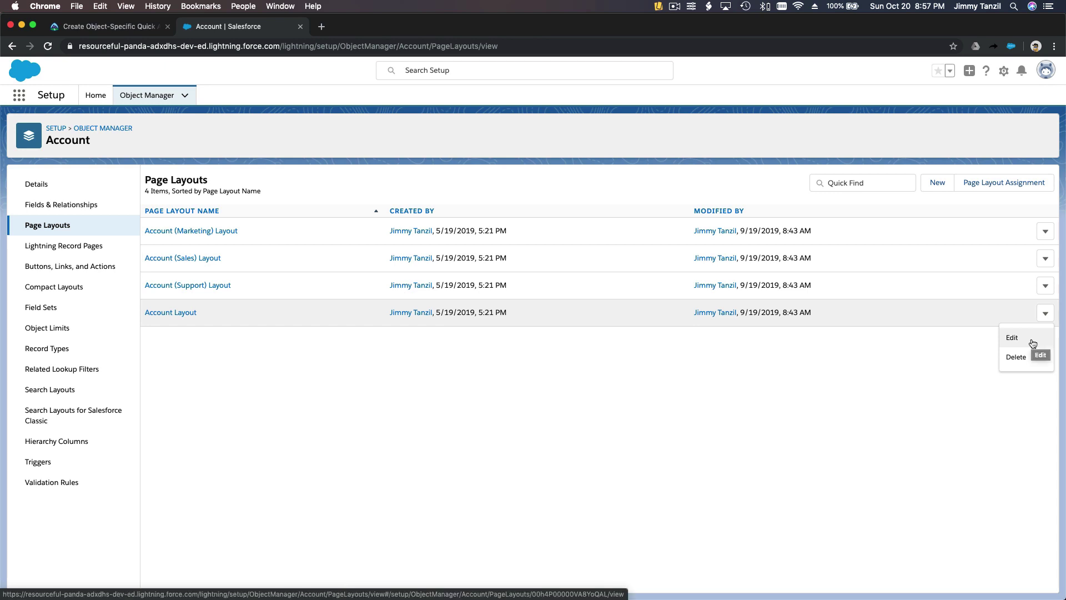
pyautogui.click(1032, 343)
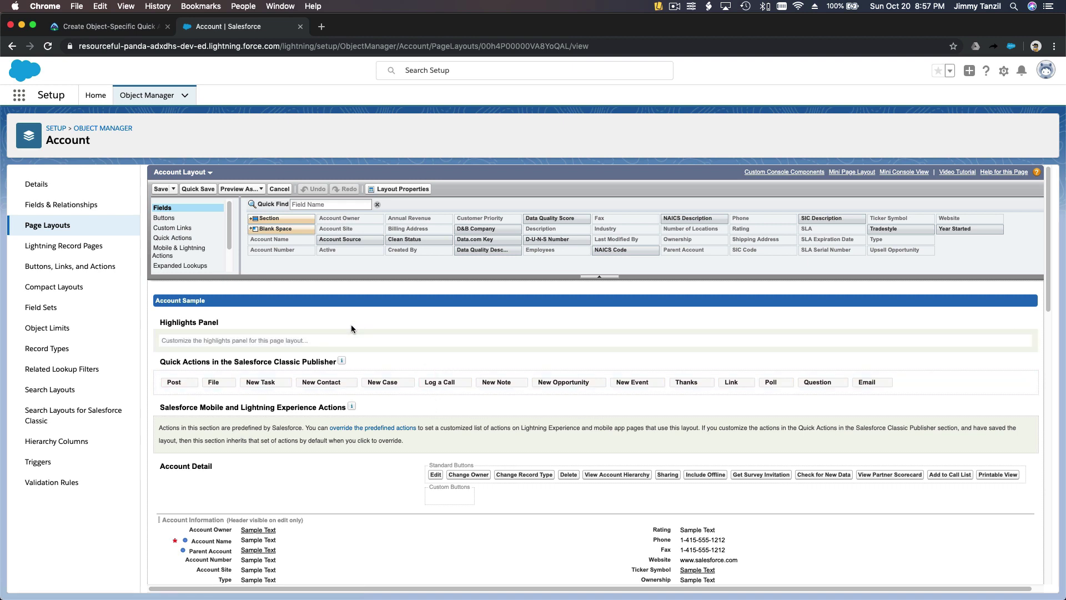
# Show the Mobile & Lightning Actions in the layout palette and filter them by "smar".
pyautogui.click(195, 254)
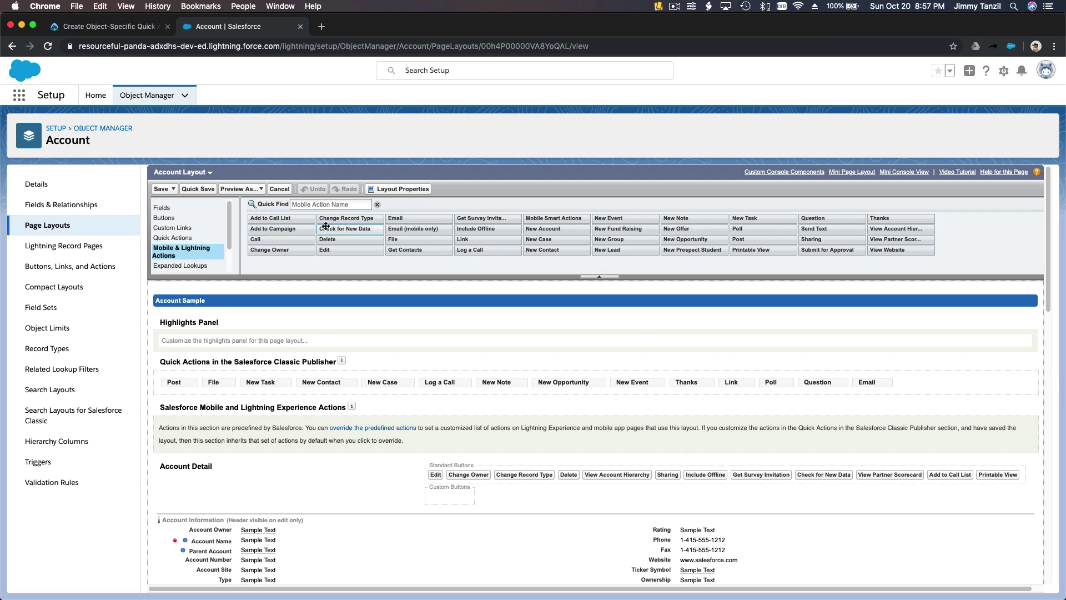
pyautogui.click(328, 203)
pyautogui.write('s')
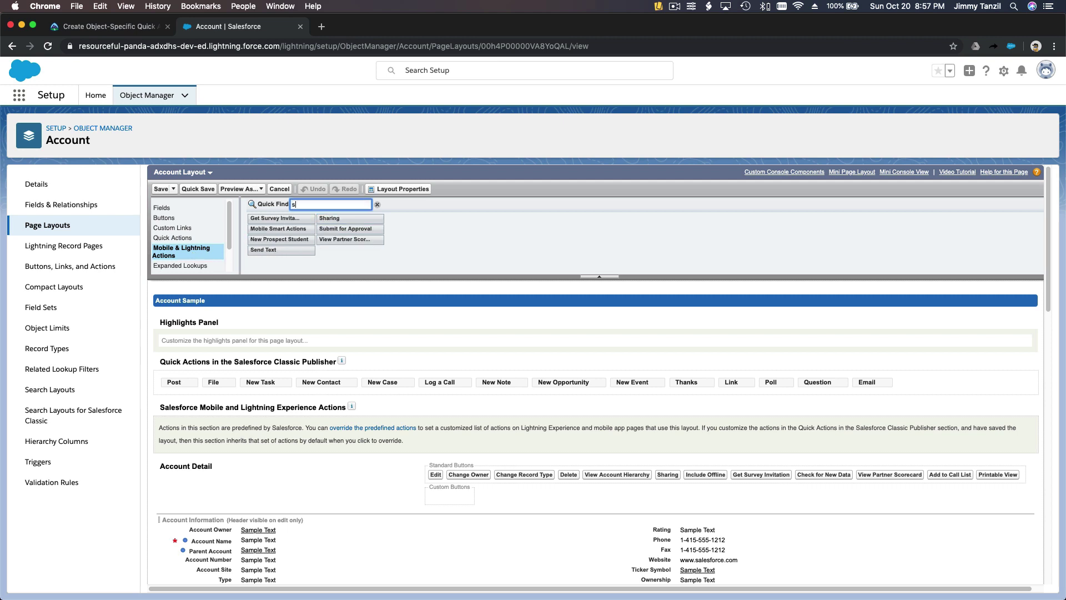
pyautogui.write('mar')
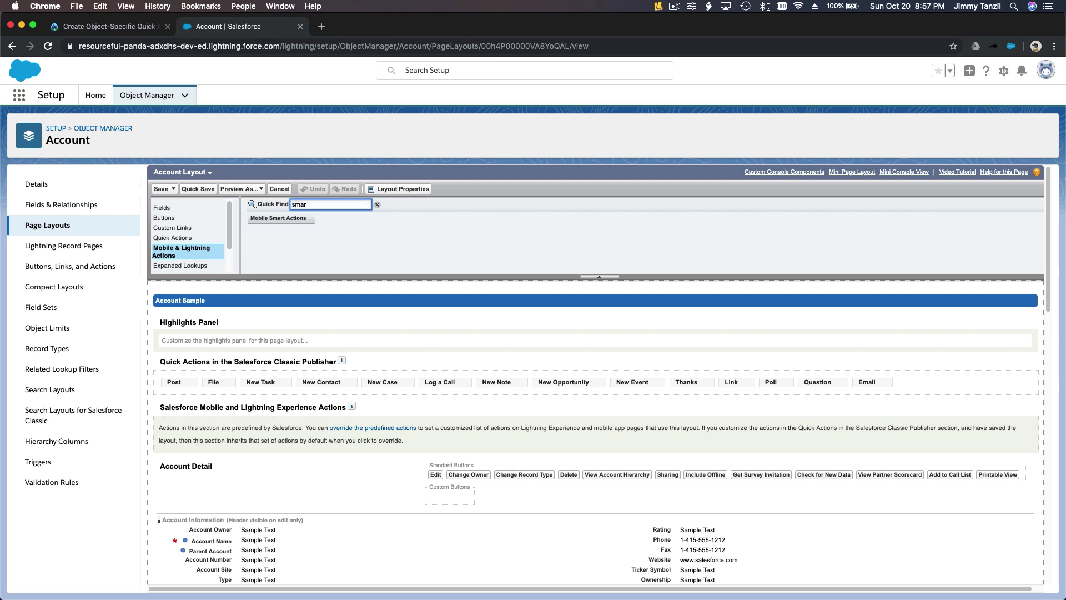
# Override the predefined Salesforce Mobile and Lightning Experience actions, insert Mobile Smart Actions as the first item, and save the Account Layout.
pyautogui.scroll(-3, 341, 371)
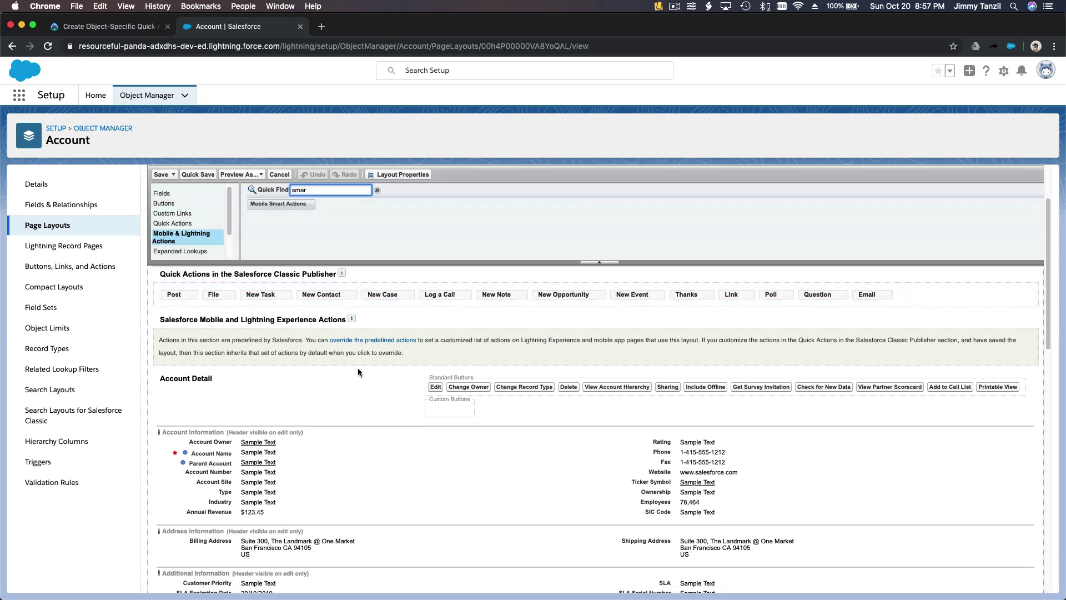
pyautogui.click(364, 341)
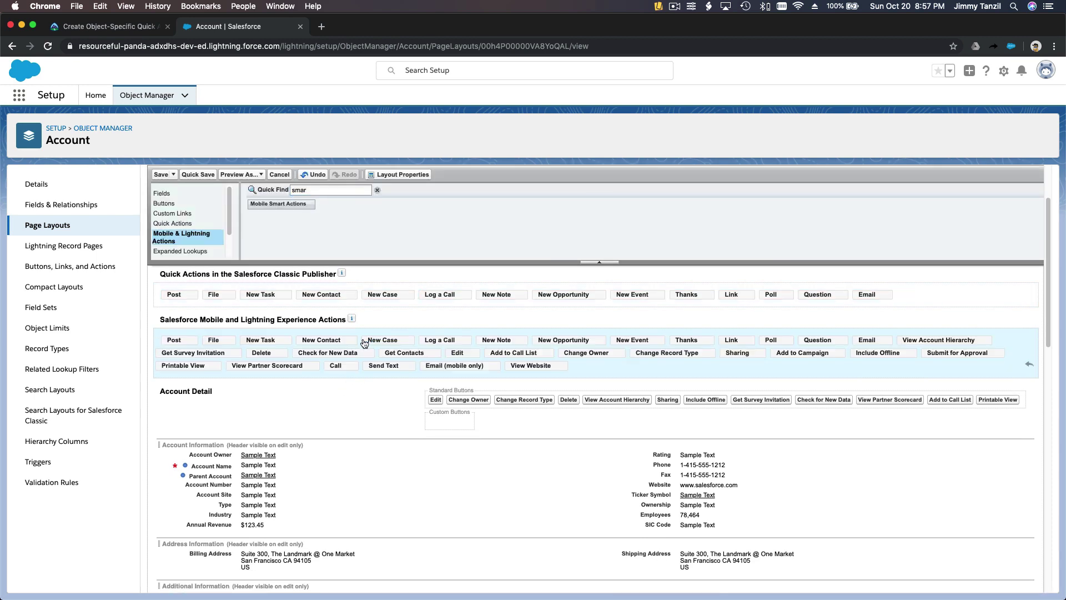
pyautogui.moveTo(277, 204); pyautogui.dragTo(172, 343)
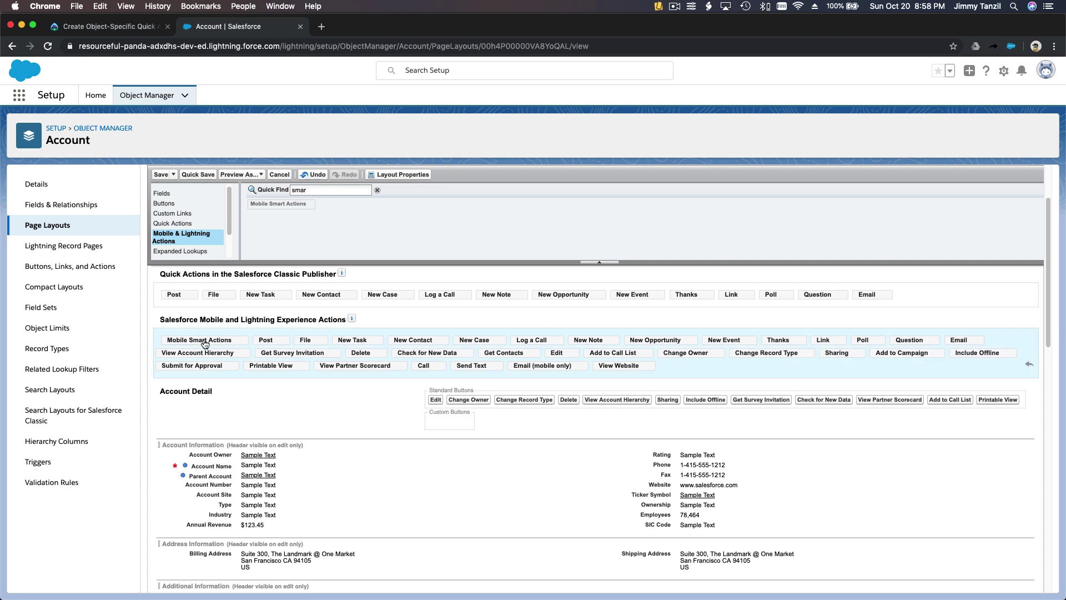
pyautogui.click(160, 175)
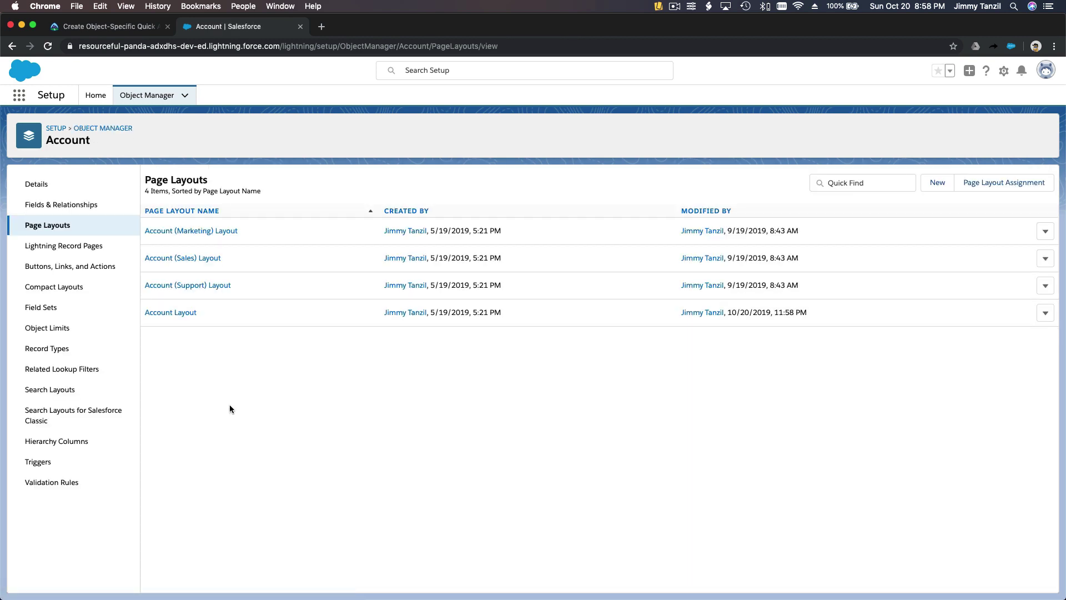
# Return to the Trailhead unit and submit the Hands-on Challenge for checking to earn 500 points.
pyautogui.click(136, 26)
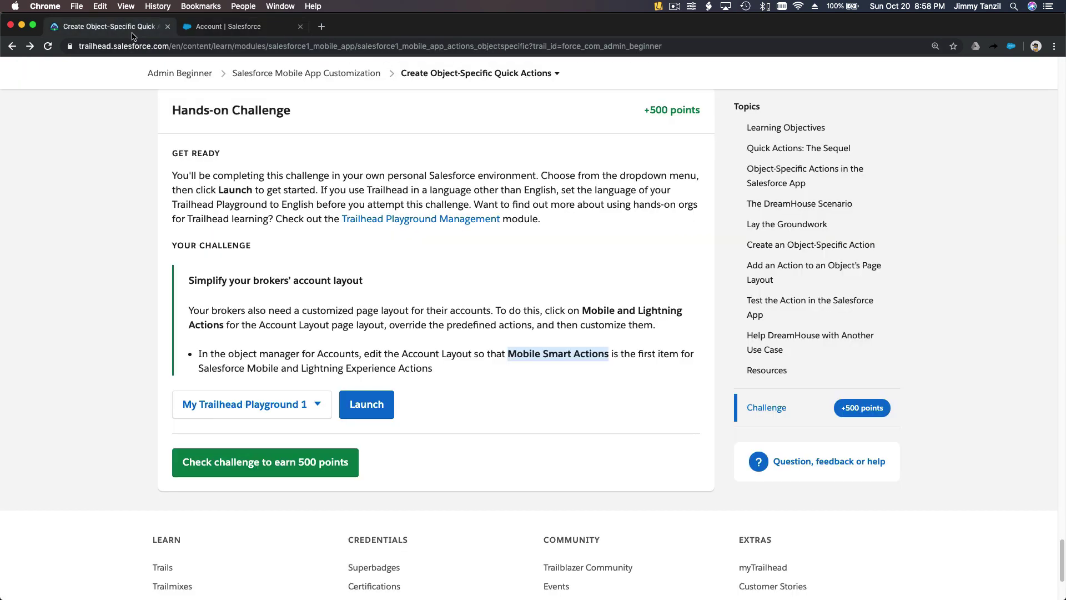
pyautogui.click(505, 421)
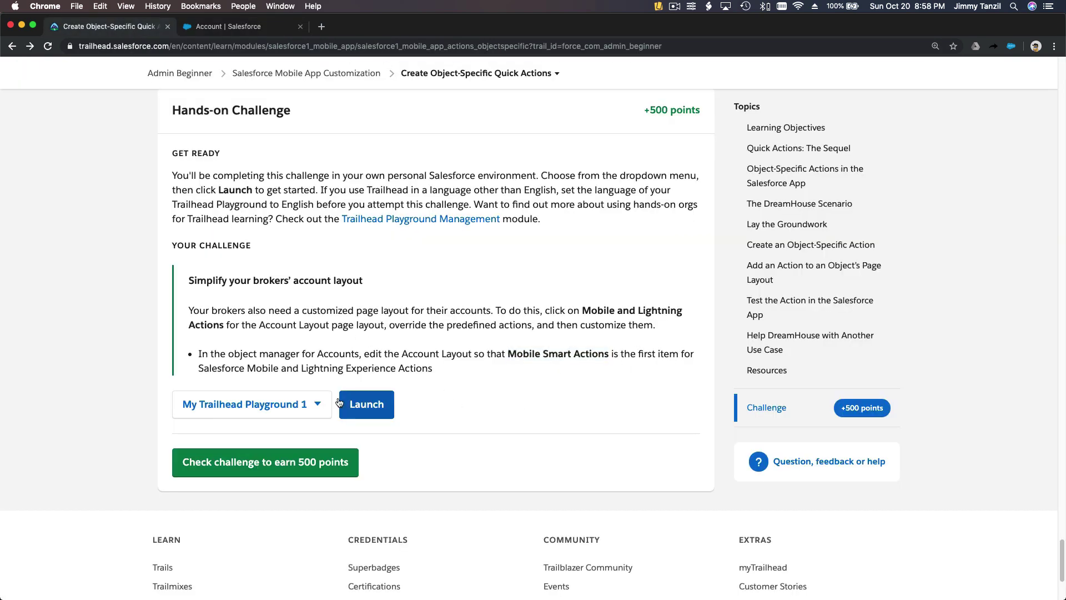
pyautogui.click(296, 469)
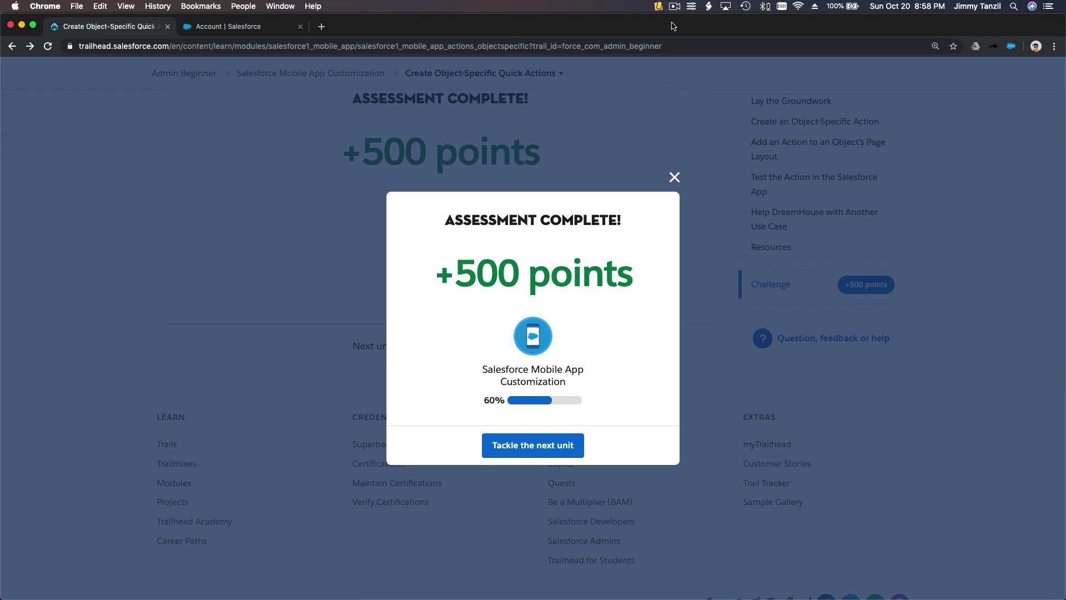
pyautogui.click(681, 7)
pyautogui.click(700, 30)
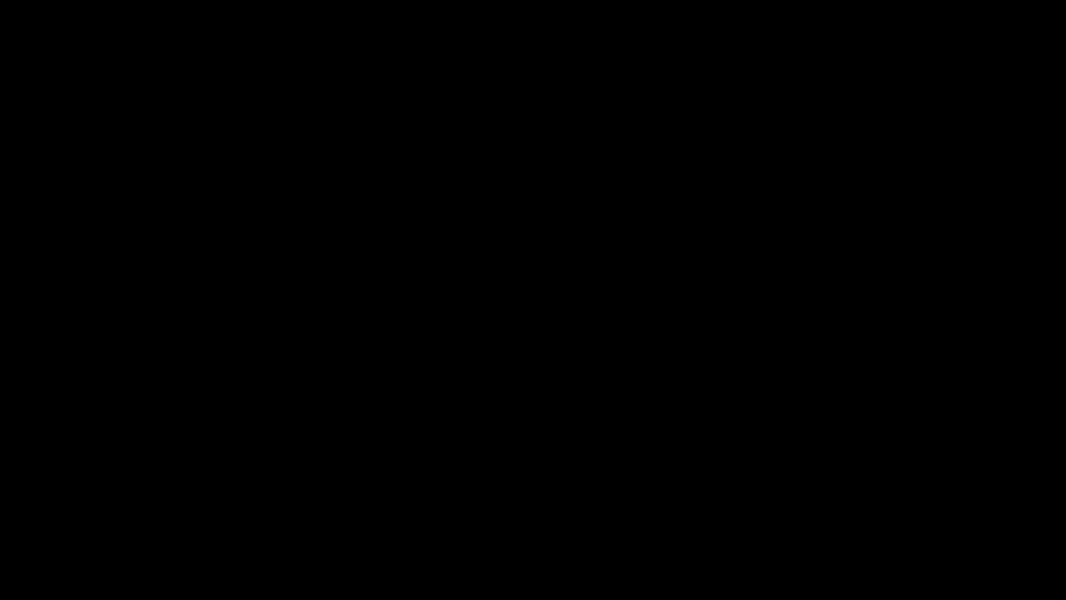